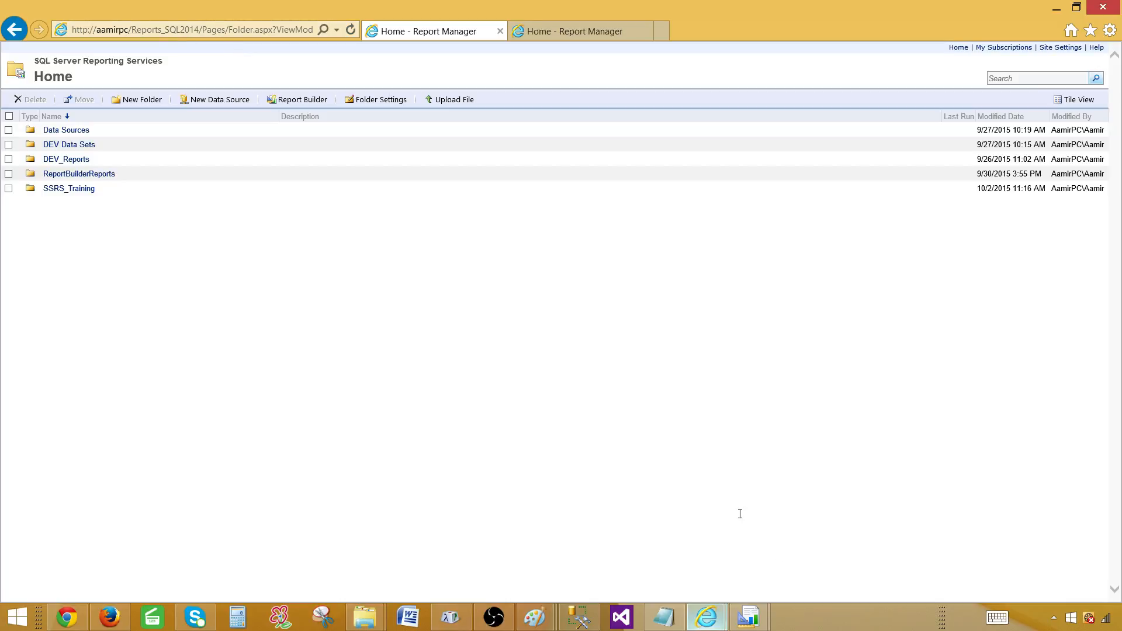
Step: Switch to the Report Builder window connected to ReportServer_SQL2014 and create a blank report
click(754, 621)
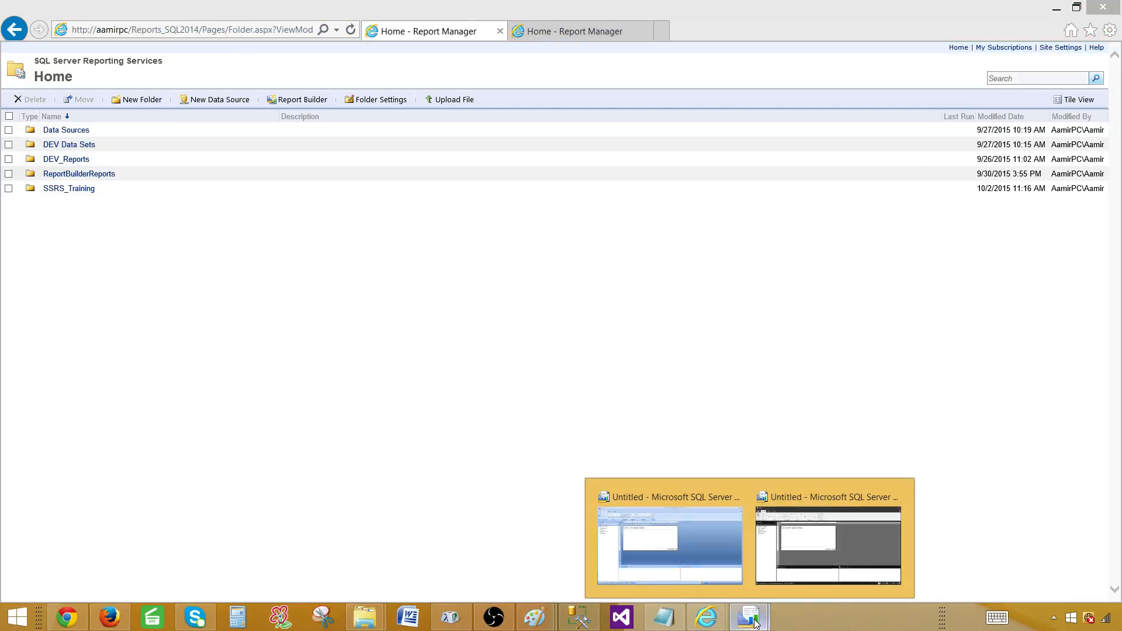
click(717, 564)
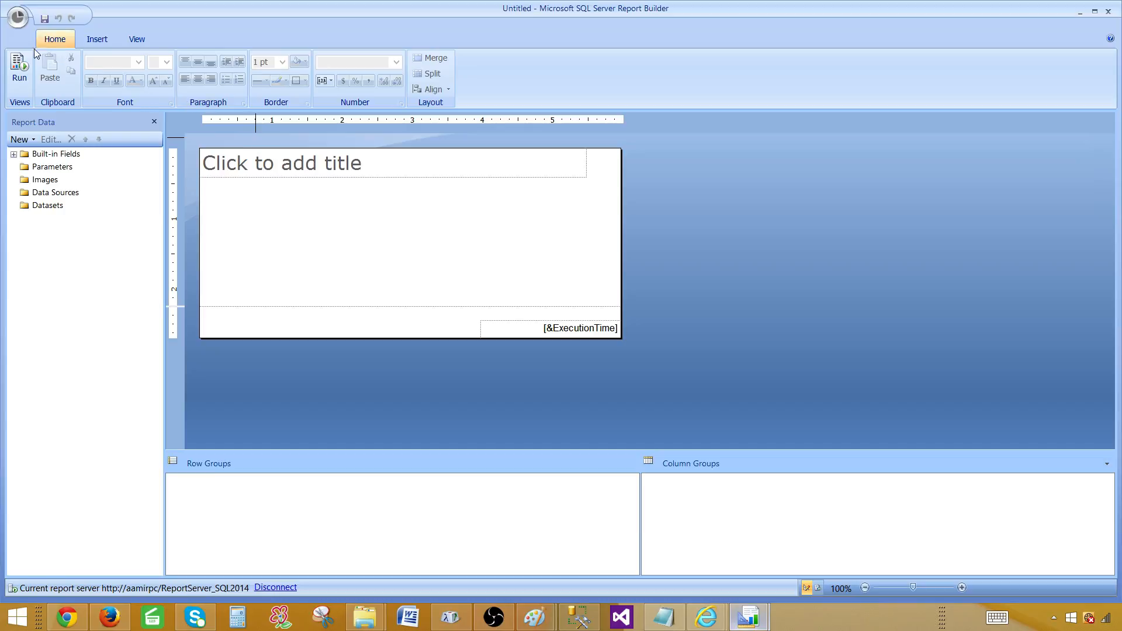
click(19, 18)
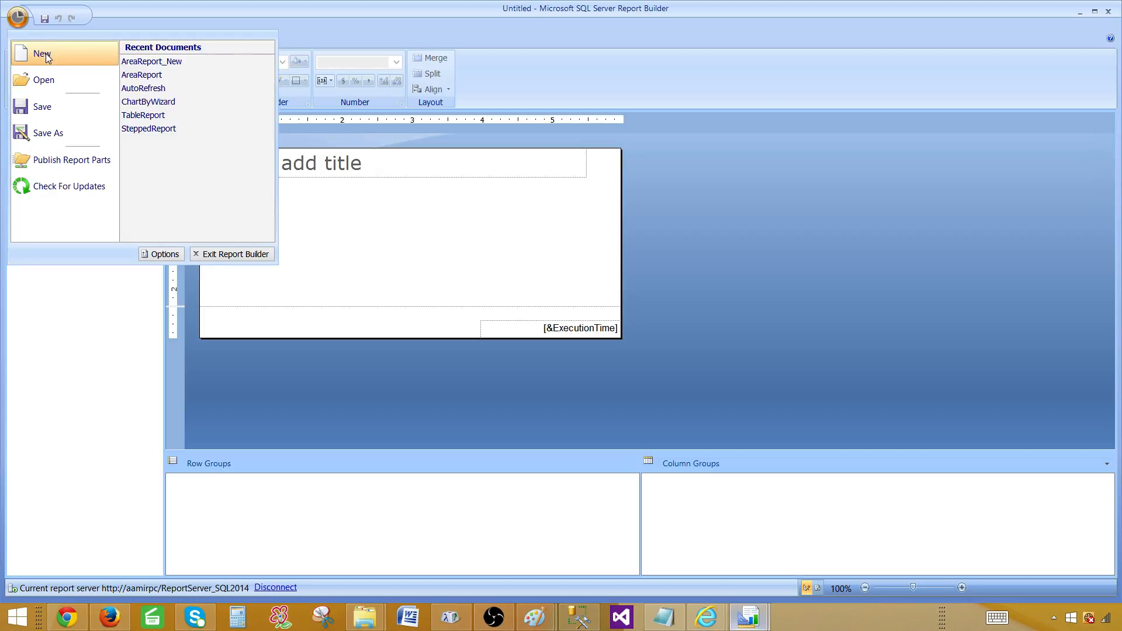
click(45, 54)
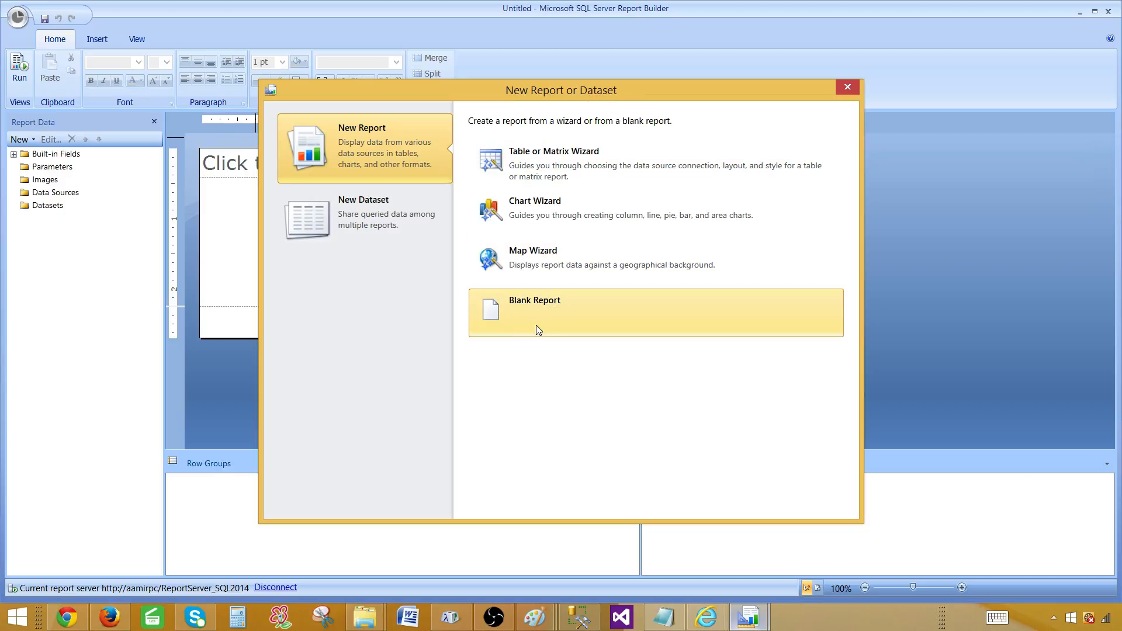
click(551, 308)
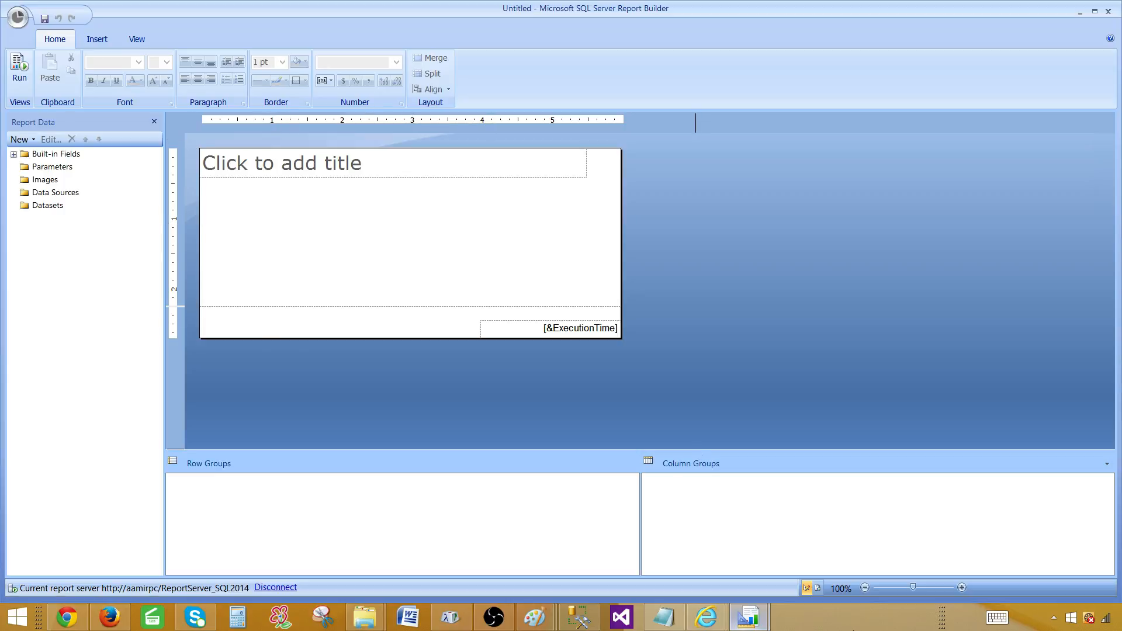
Step: Create a blank report in the Report Builder window connected to ReportServer_SQL2016, and return to the SQL2014 window
mouse_move(748, 617)
click(801, 583)
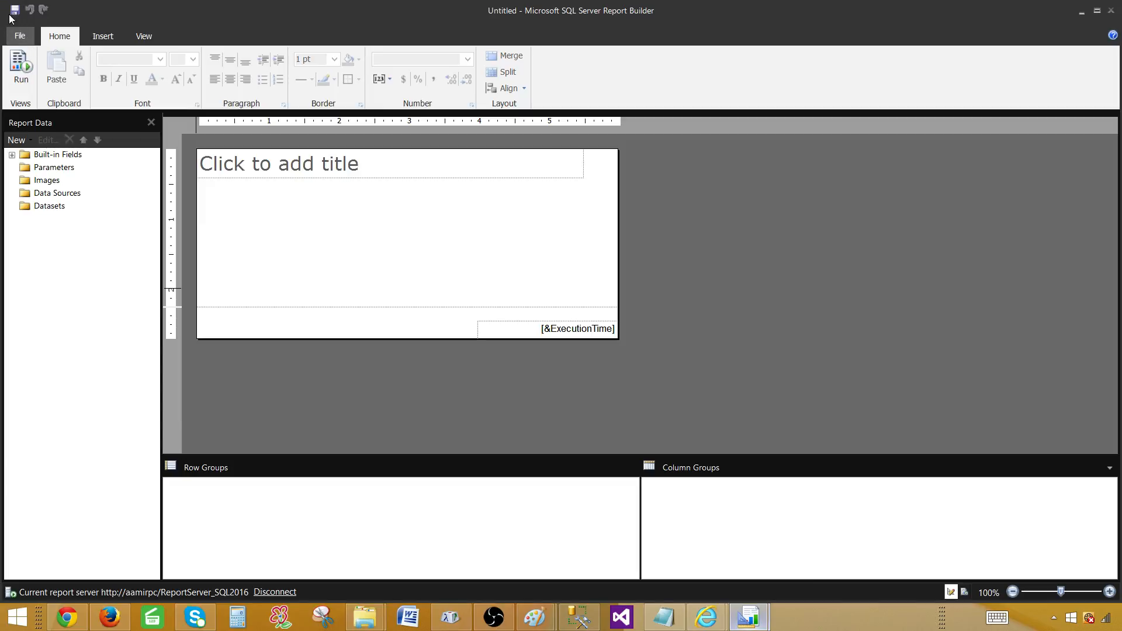
click(22, 39)
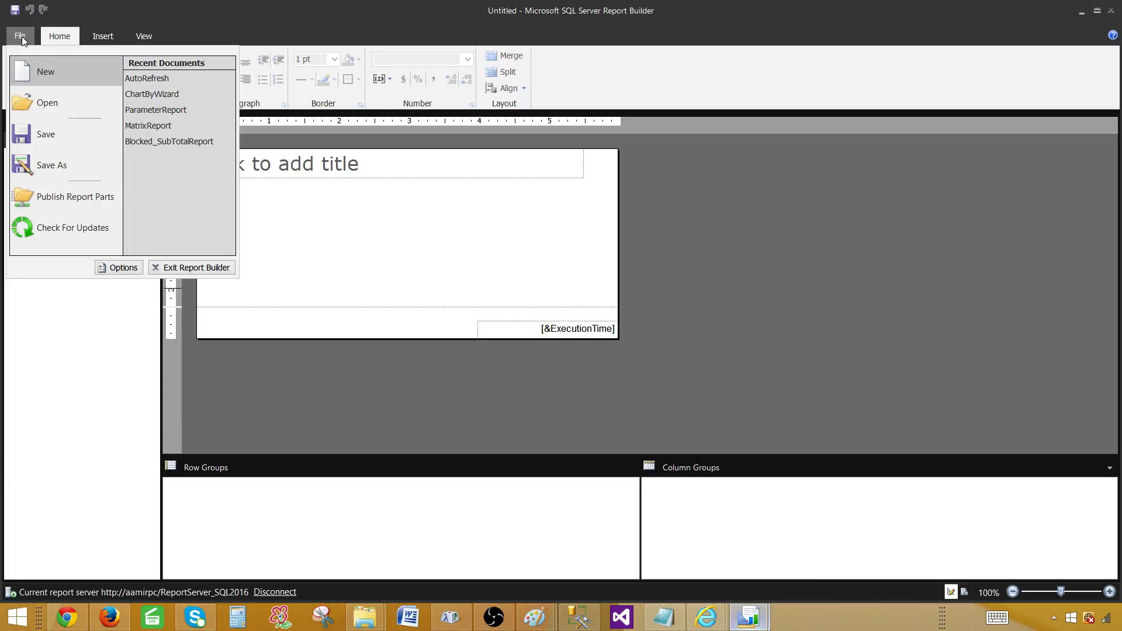
click(47, 72)
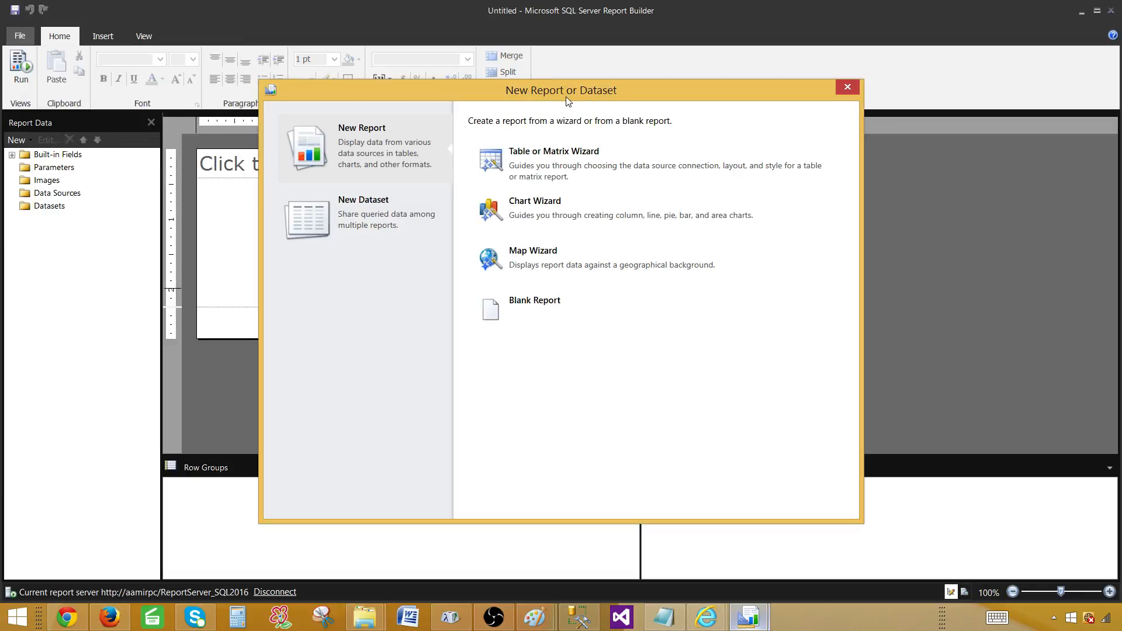
click(476, 309)
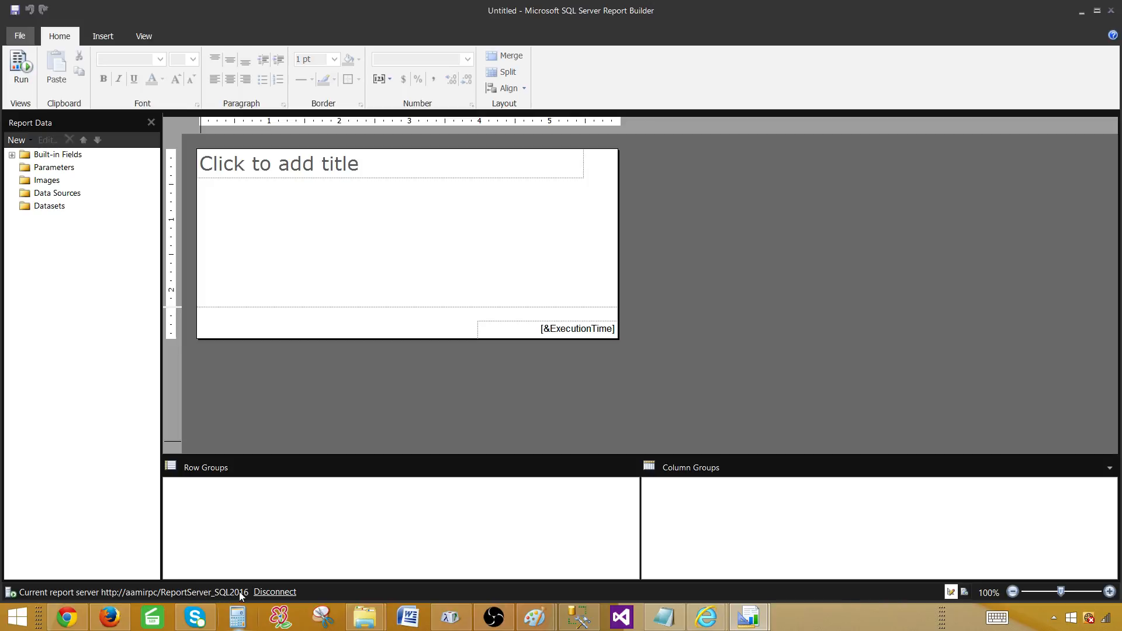
mouse_move(752, 620)
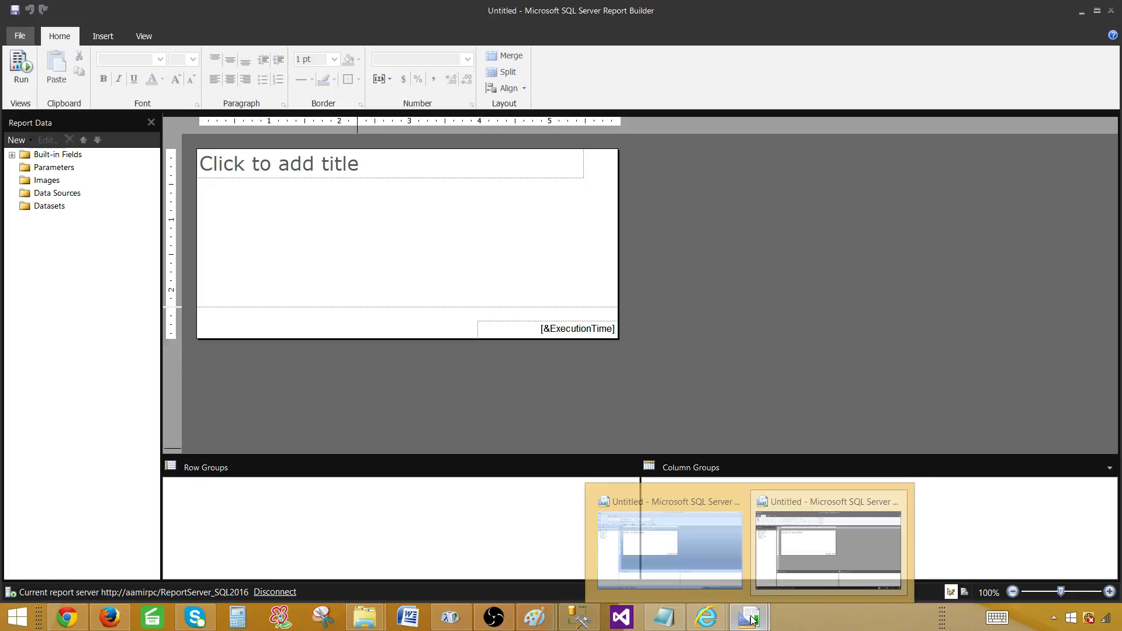
click(683, 555)
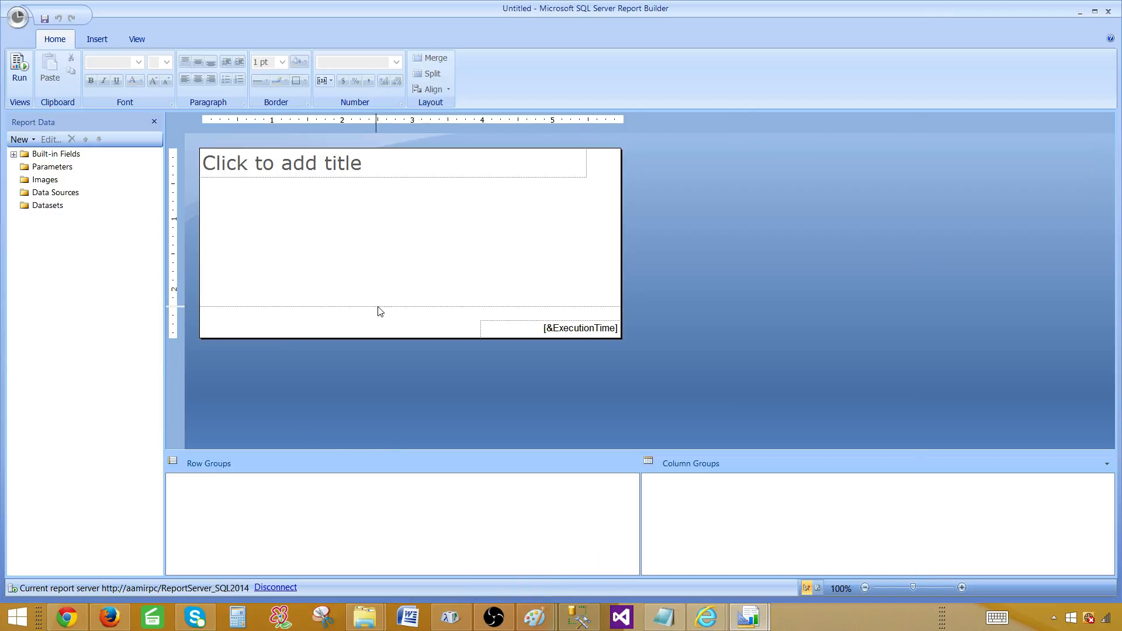
Step: Switch to SQL Server Management Studio and examine the dbo.TotalSale table in the Sales database on the SQL2014 instance
click(578, 617)
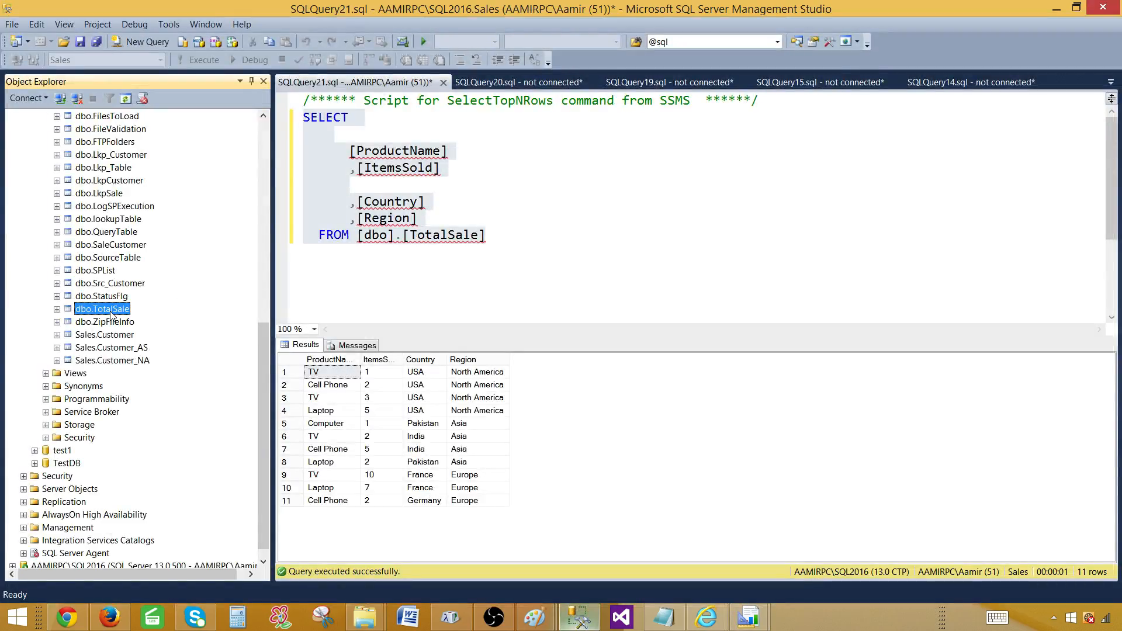
scroll(181, 303, up, 8)
scroll(181, 306, up, 3)
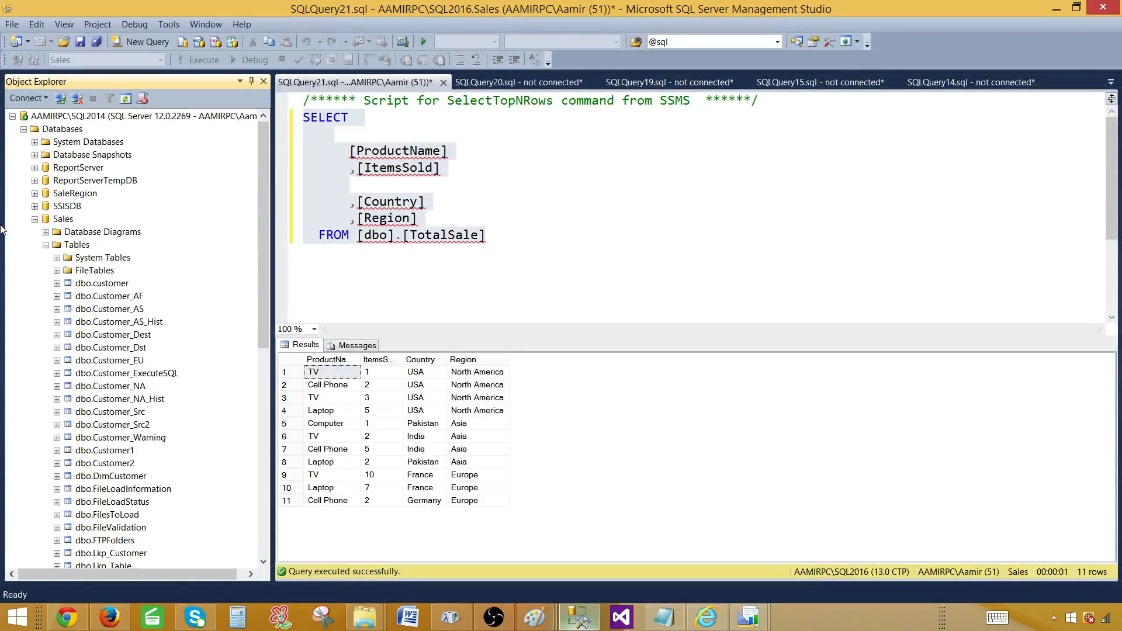
click(65, 219)
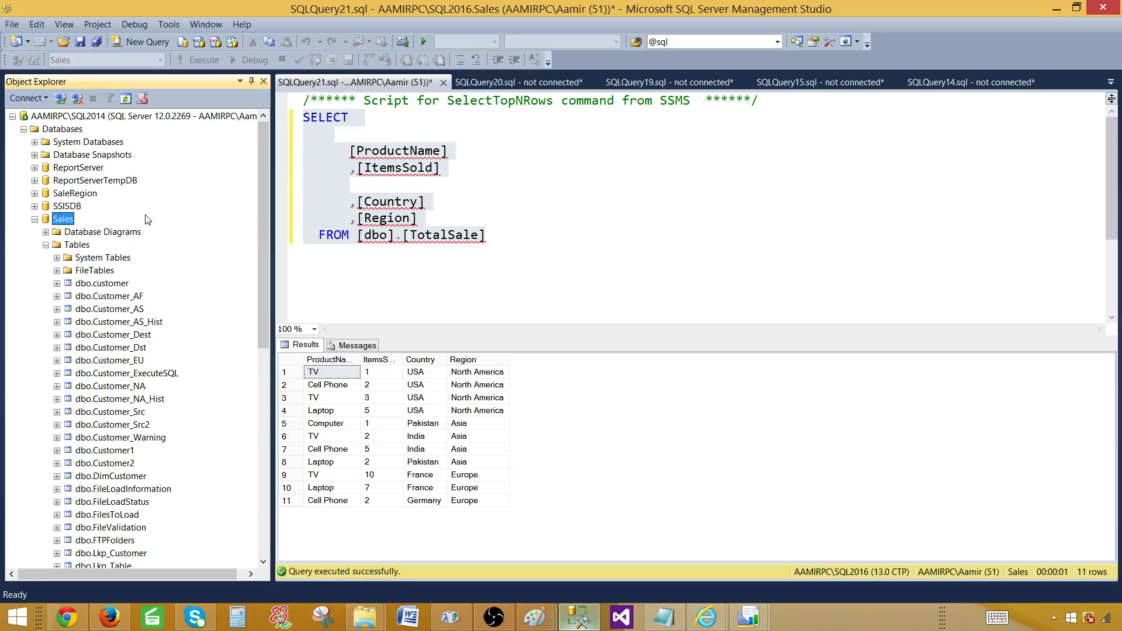
click(90, 117)
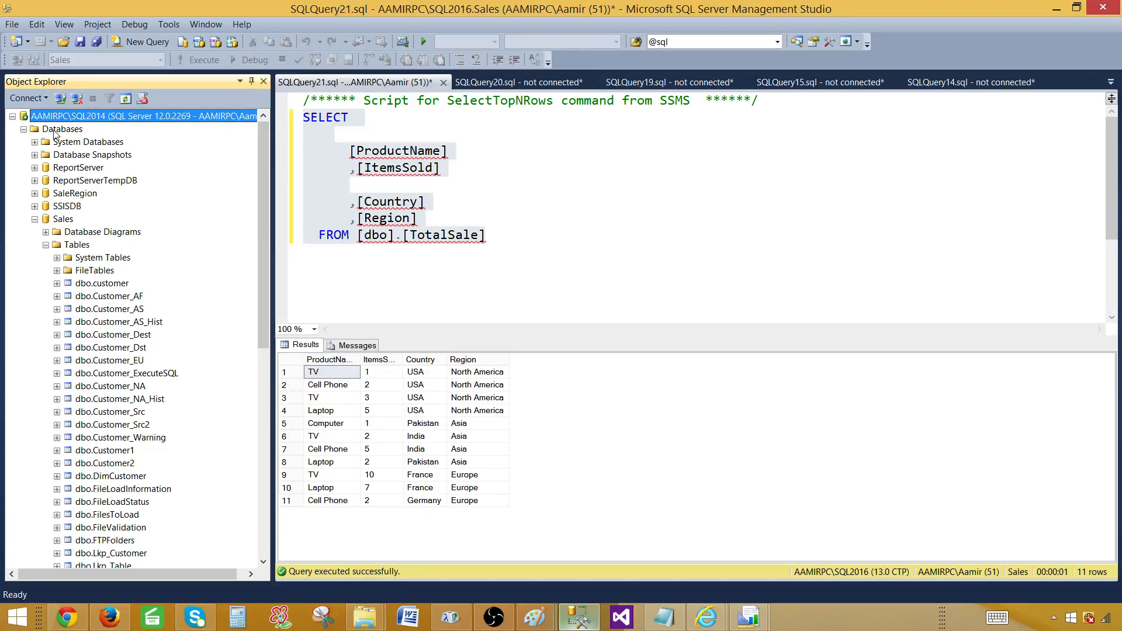
scroll(213, 336, down, 5)
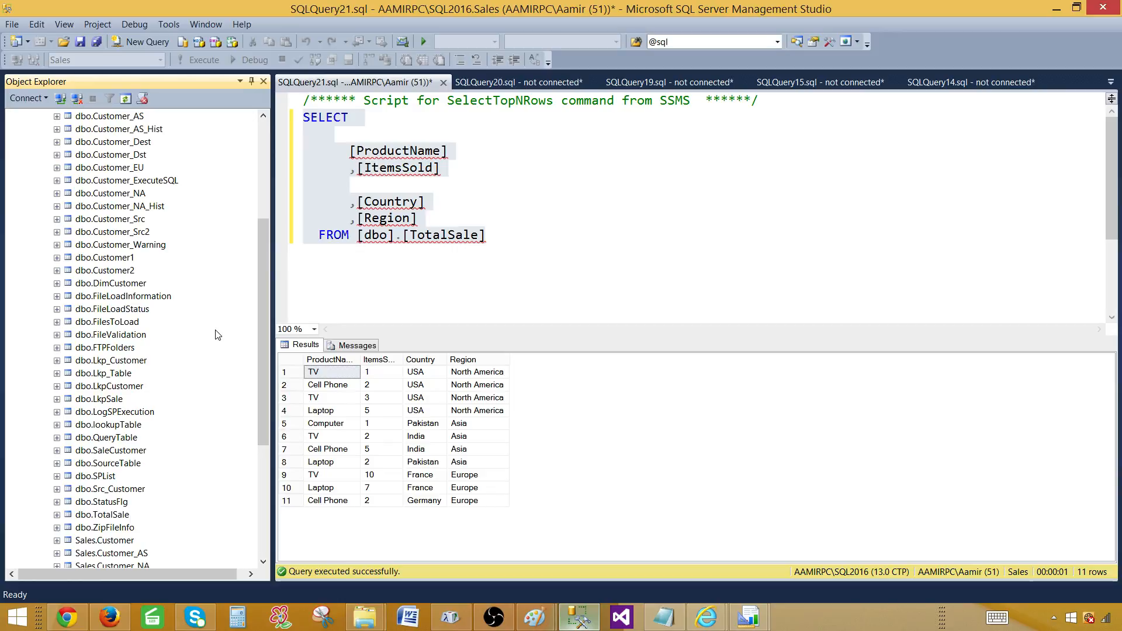
scroll(175, 327, up, 3)
click(62, 142)
scroll(192, 327, down, 5)
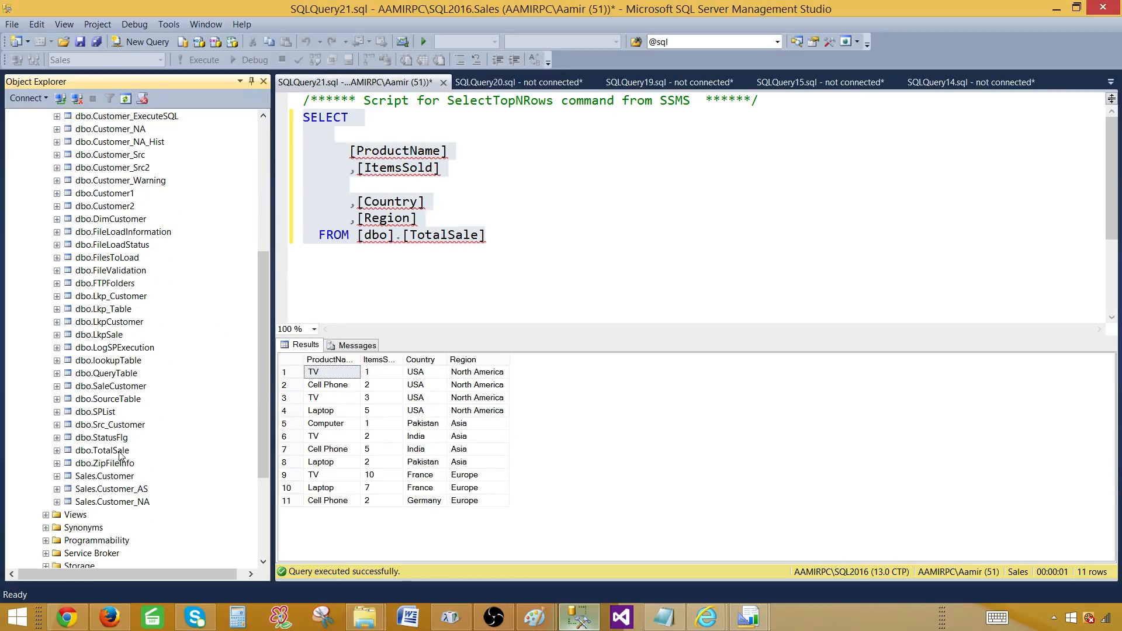
click(110, 451)
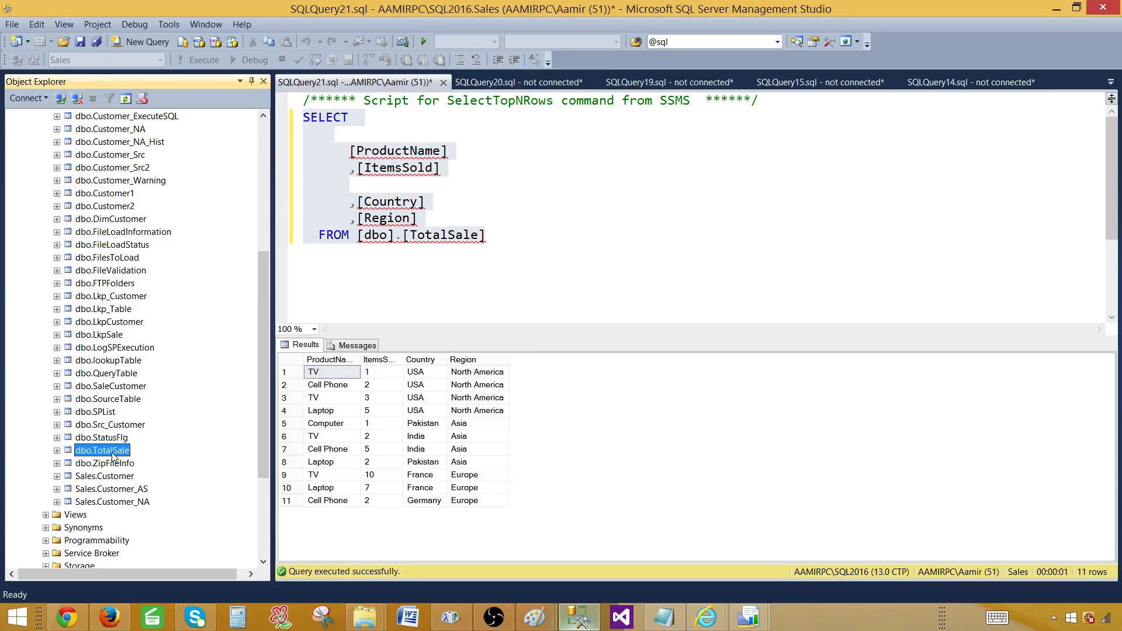
scroll(168, 402, up, 4)
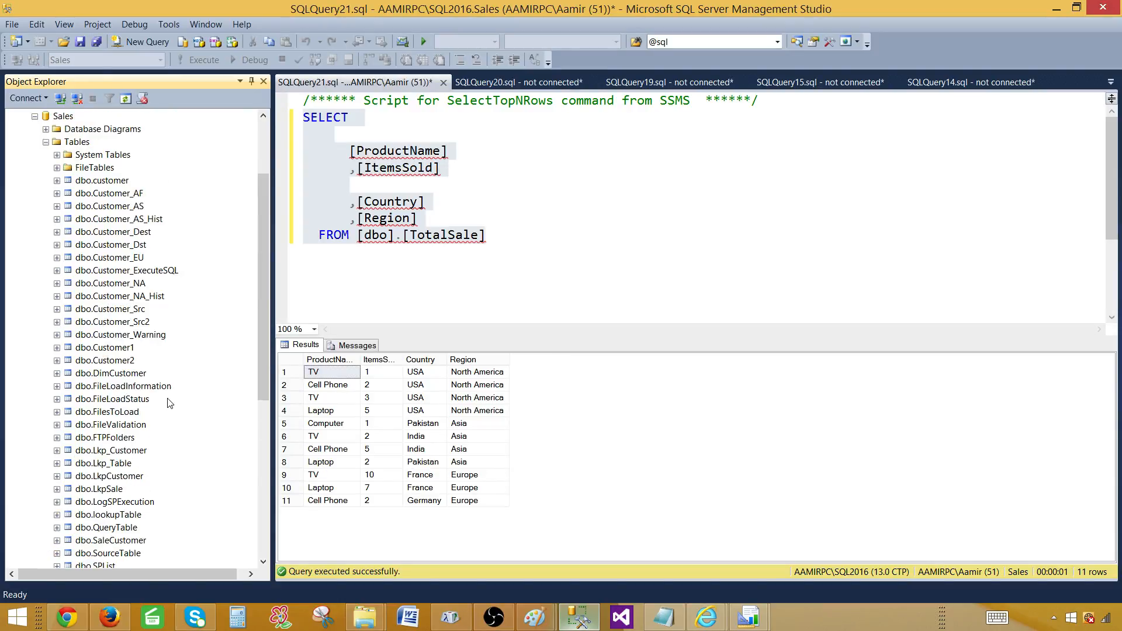
click(69, 118)
Step: Switch to Report Manager in Internet Explorer and open the Sales data source from the SQL2014 server's Data Sources folder
click(706, 616)
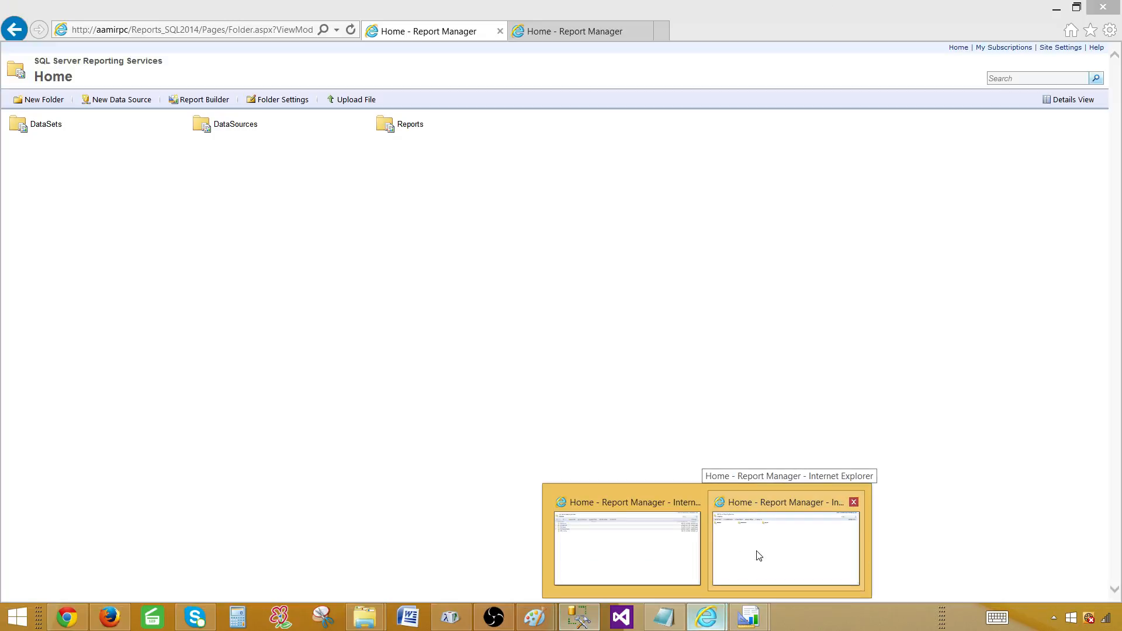
click(756, 553)
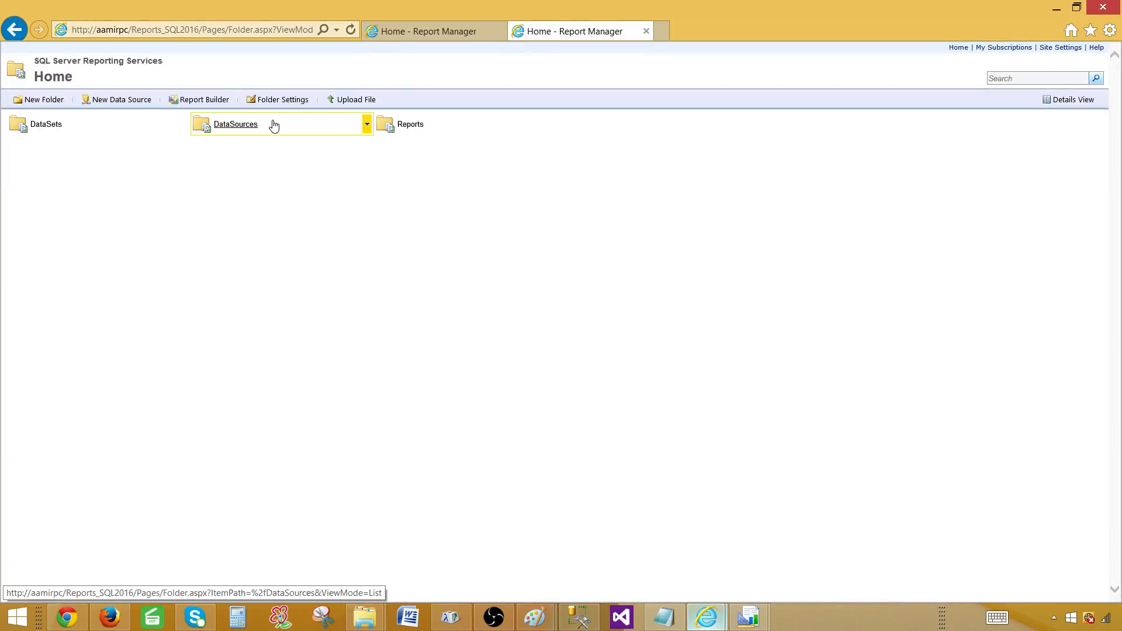
click(421, 32)
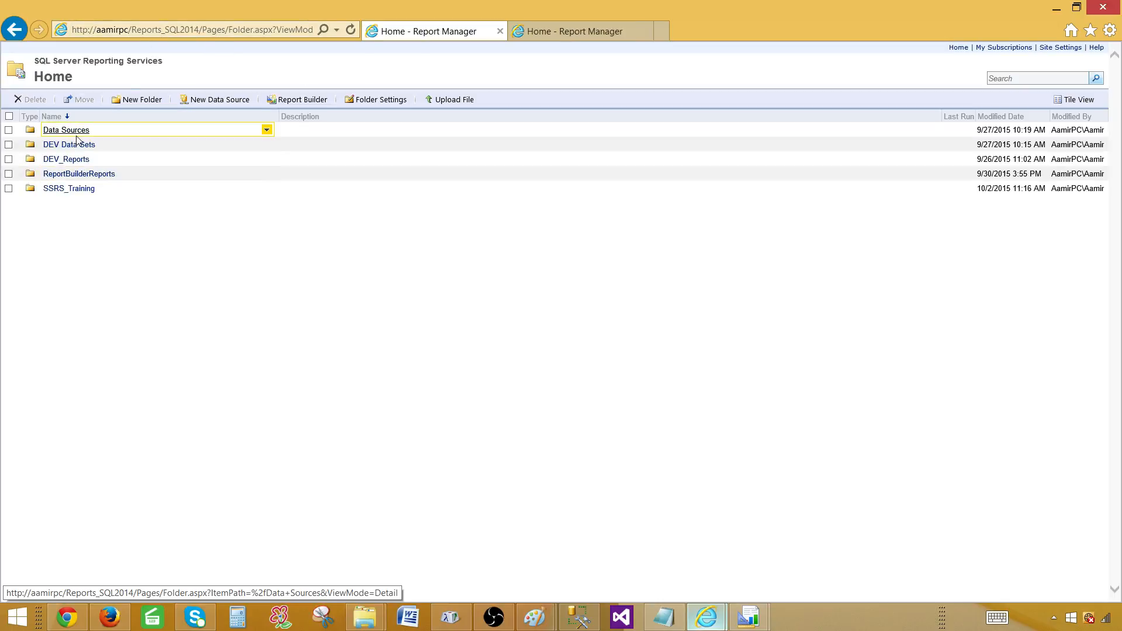
click(53, 132)
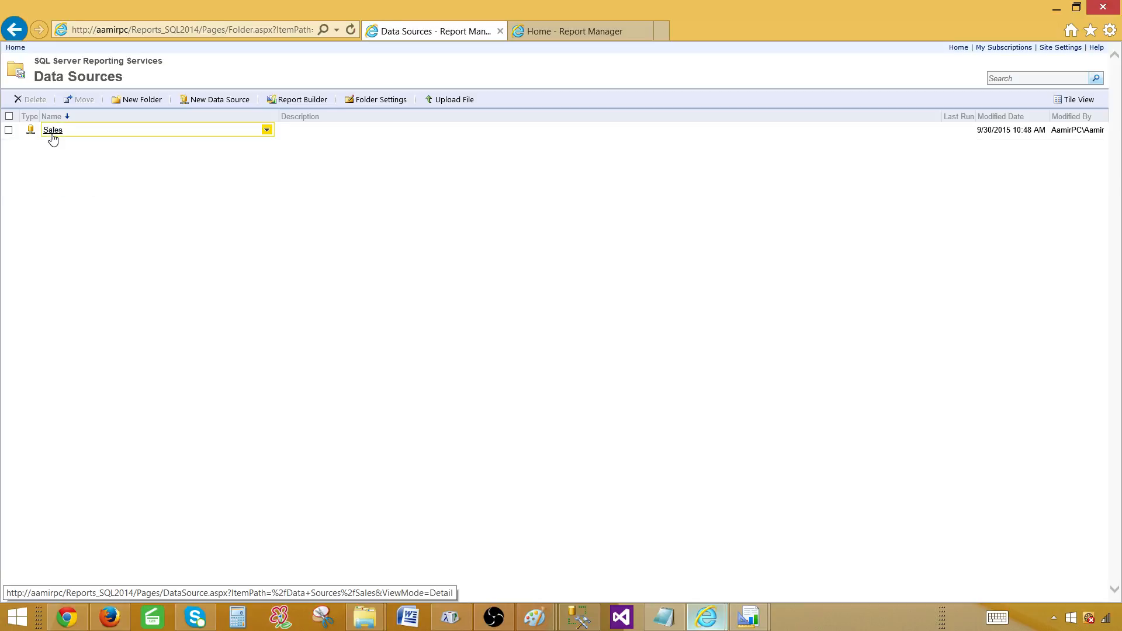
click(51, 131)
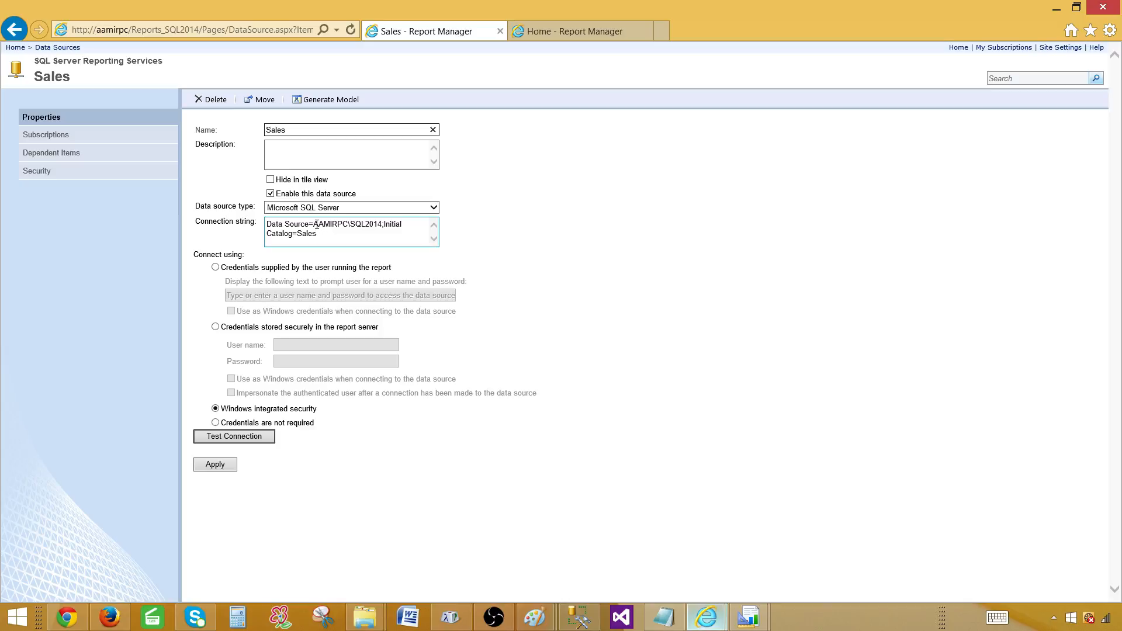
Step: Examine the server and initial catalog in the Sales data source's connection string, and return to the Home folder
drag(314, 224, 375, 223)
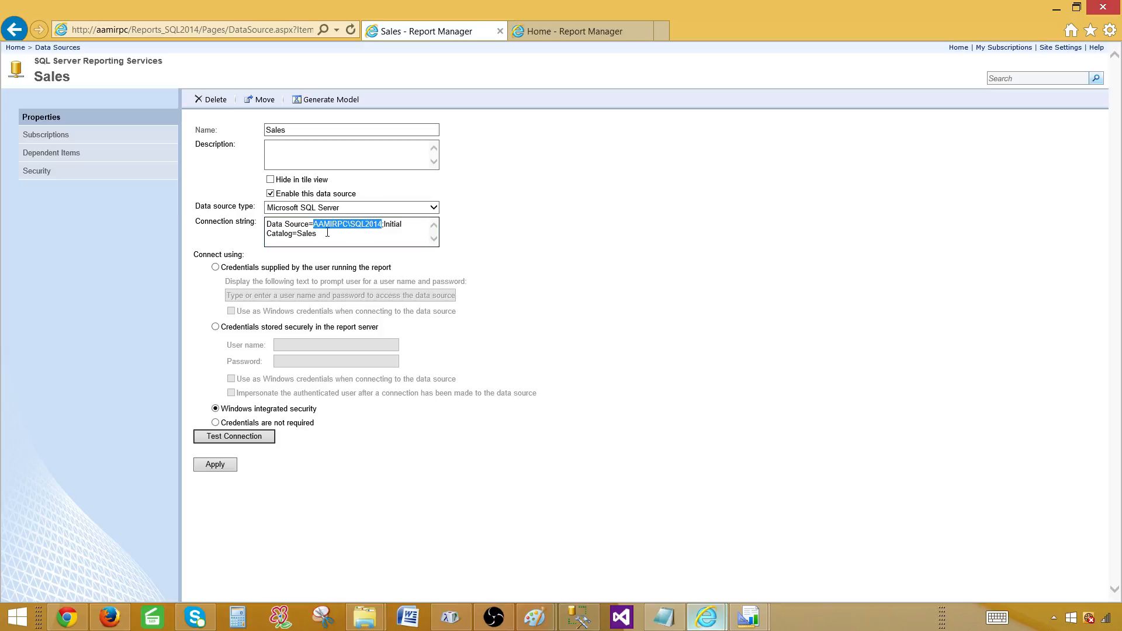
double_click(300, 234)
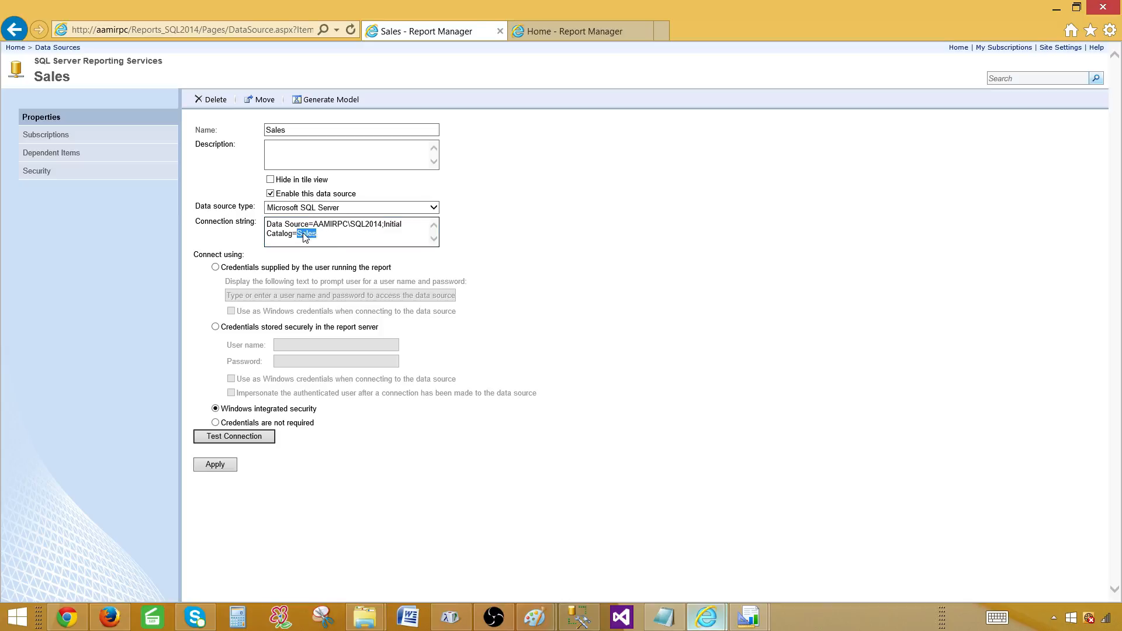
click(397, 229)
drag(298, 234, 315, 235)
click(317, 235)
click(16, 48)
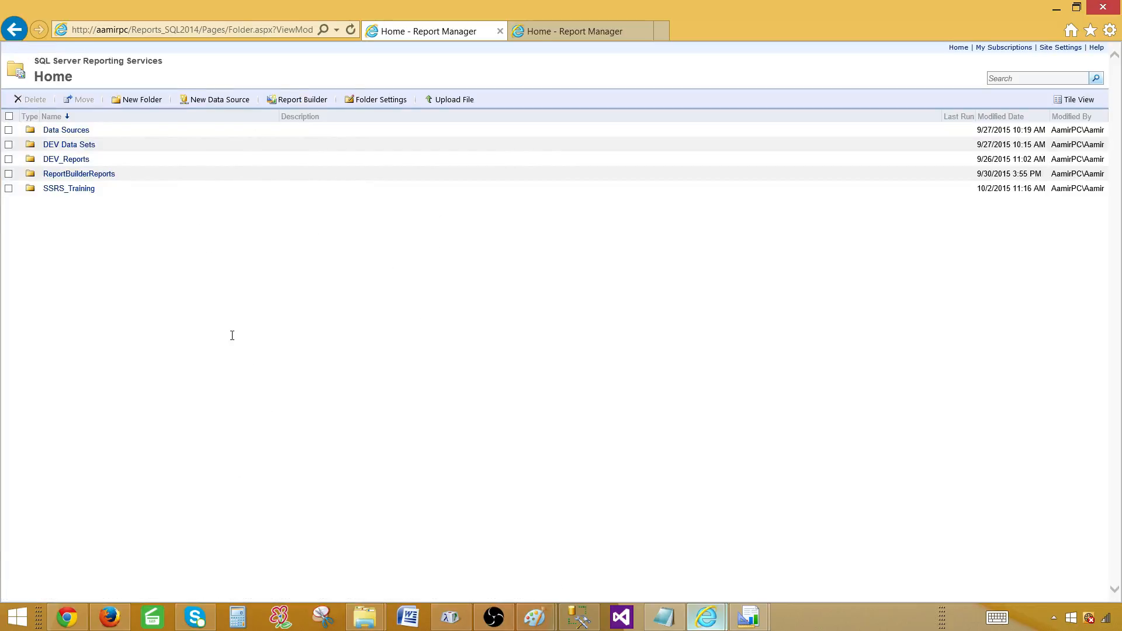
Step: Switch to the Report Builder window for SQL2014 and start adding a data source named DS_Sales to the report
mouse_move(763, 611)
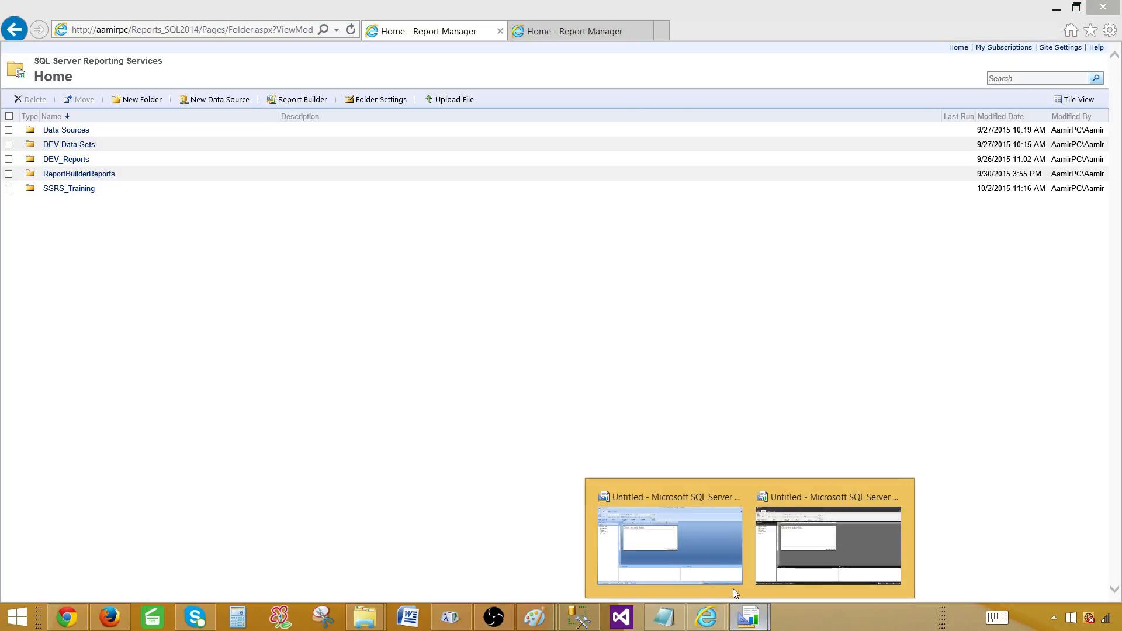
click(706, 553)
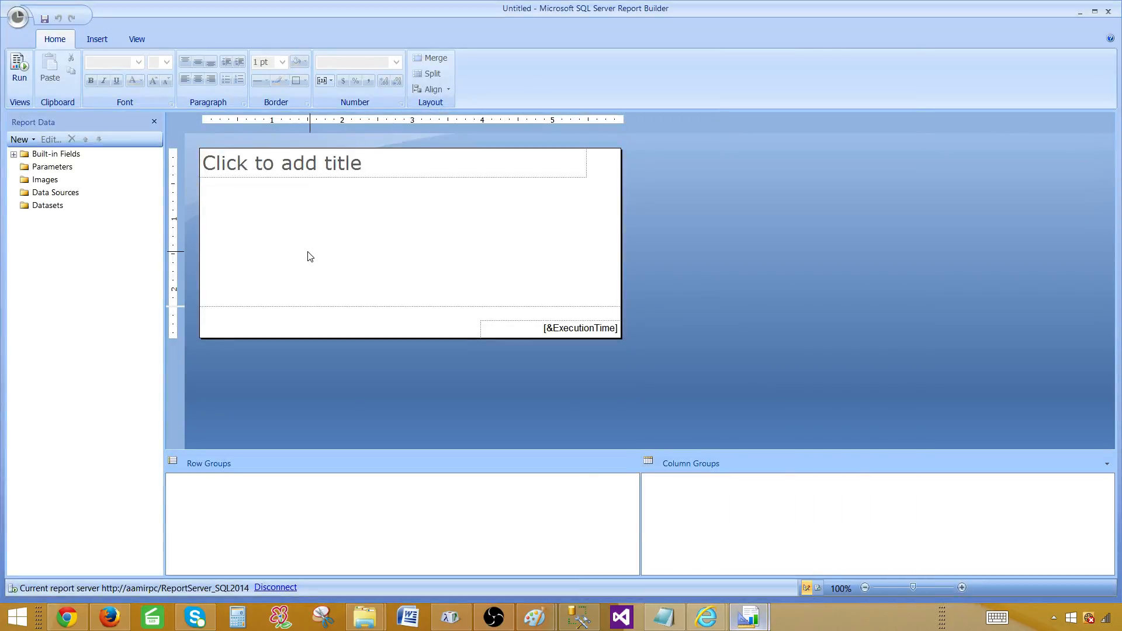
click(49, 194)
right_click(73, 198)
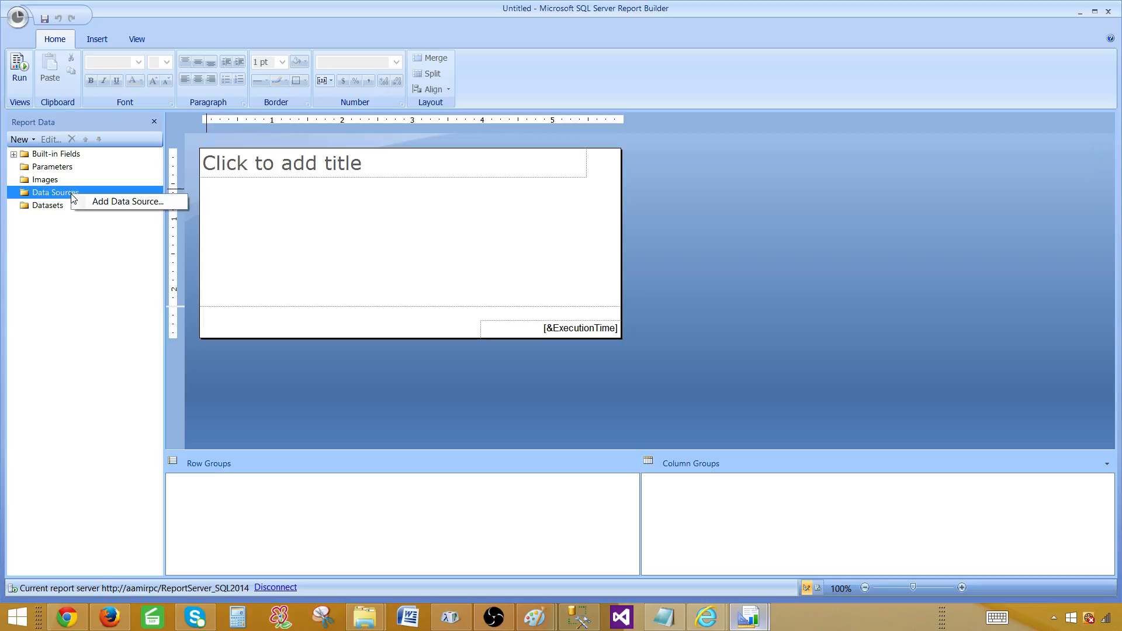
click(109, 209)
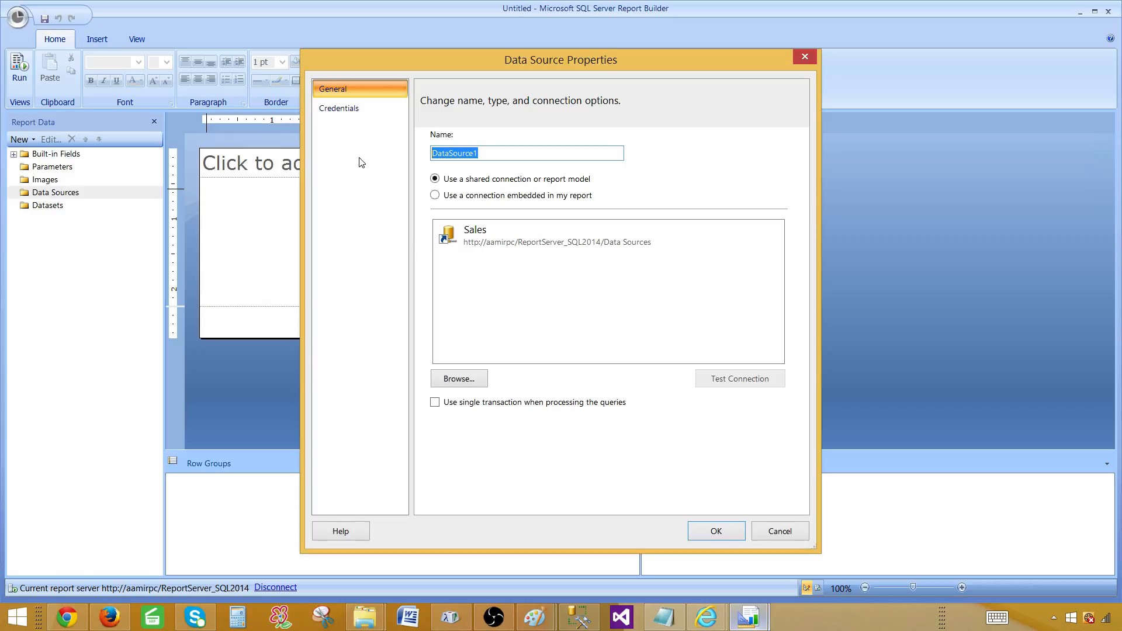
text(DS_Sales)
Step: Compare the shared and embedded connection options for the data source, leaving the shared connection selected
click(471, 234)
click(484, 230)
click(436, 196)
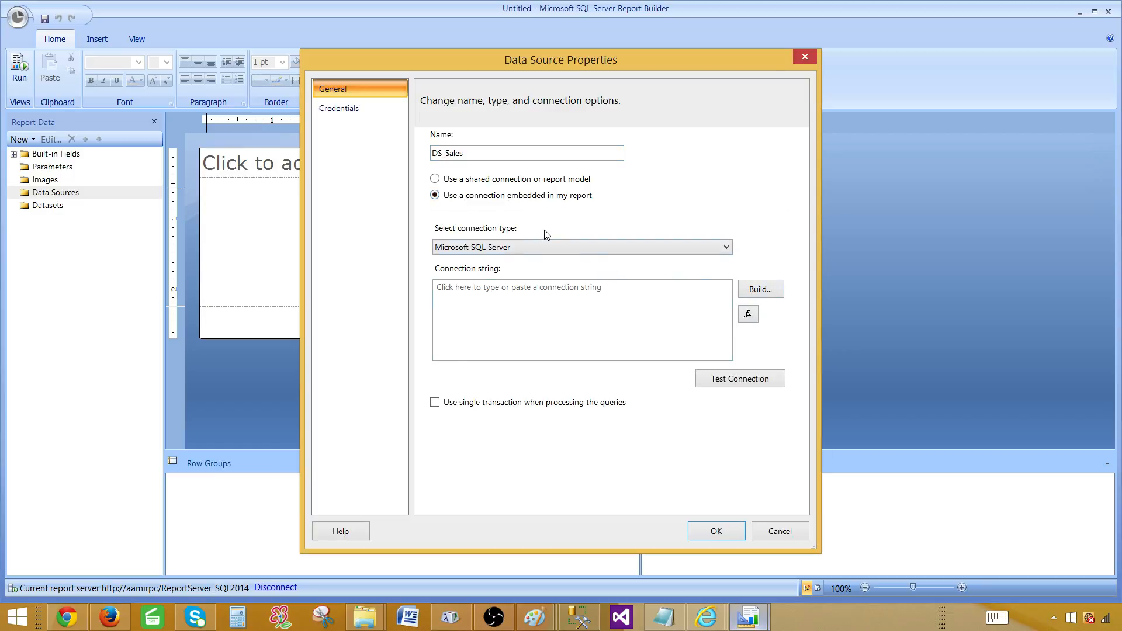
click(437, 179)
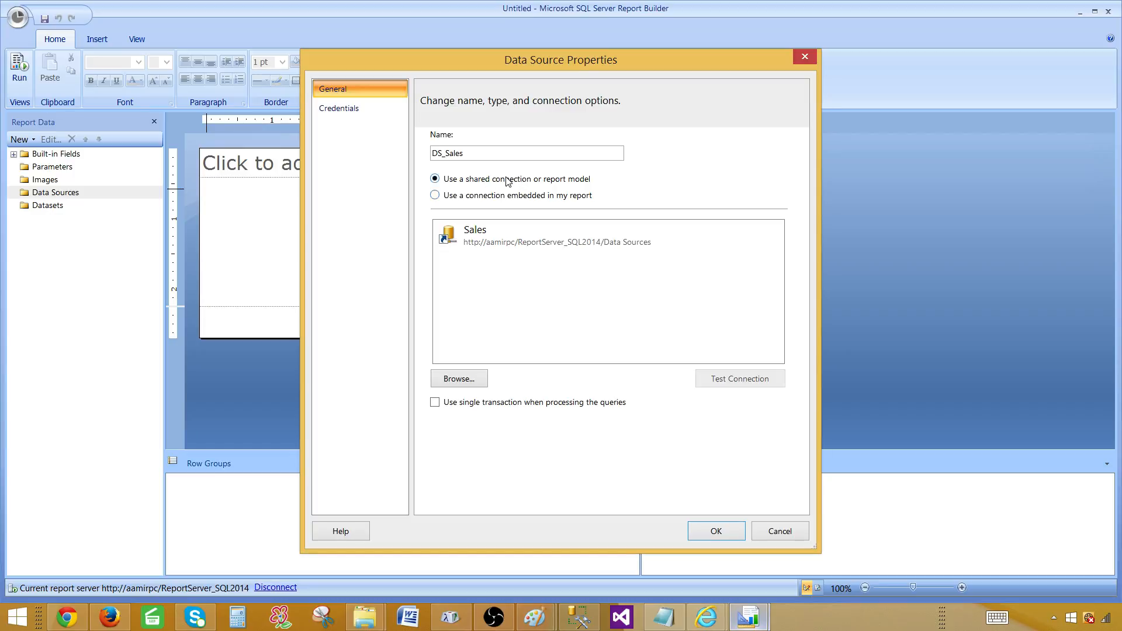
Step: Browse the server's Data Sources folder without picking anything, and create DS_Sales from the listed shared Sales connection
click(461, 381)
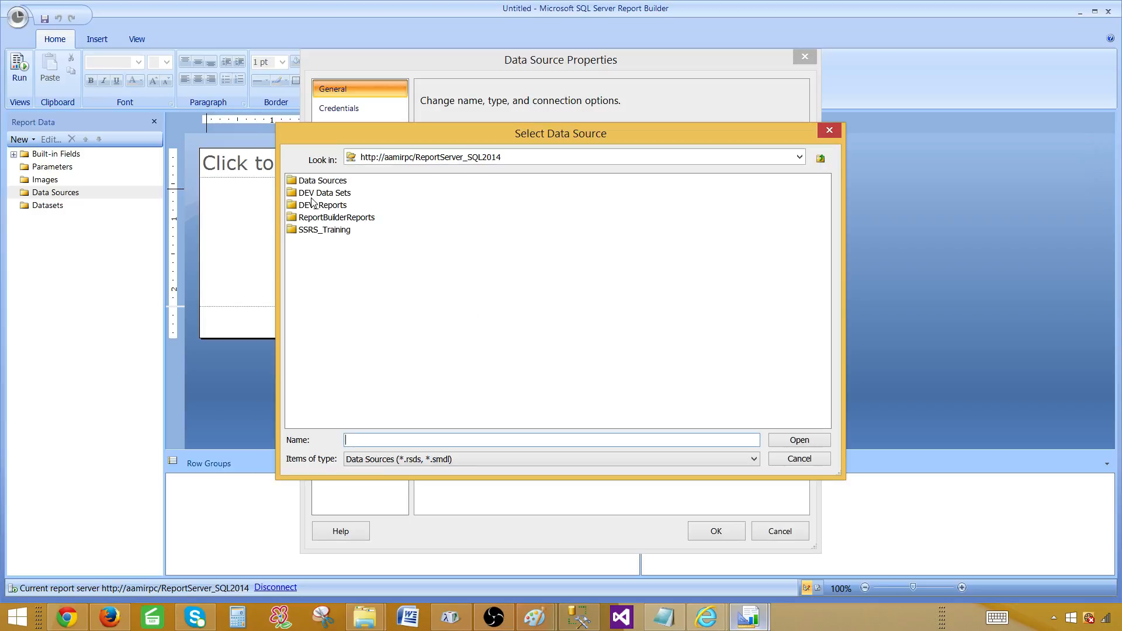
double_click(308, 179)
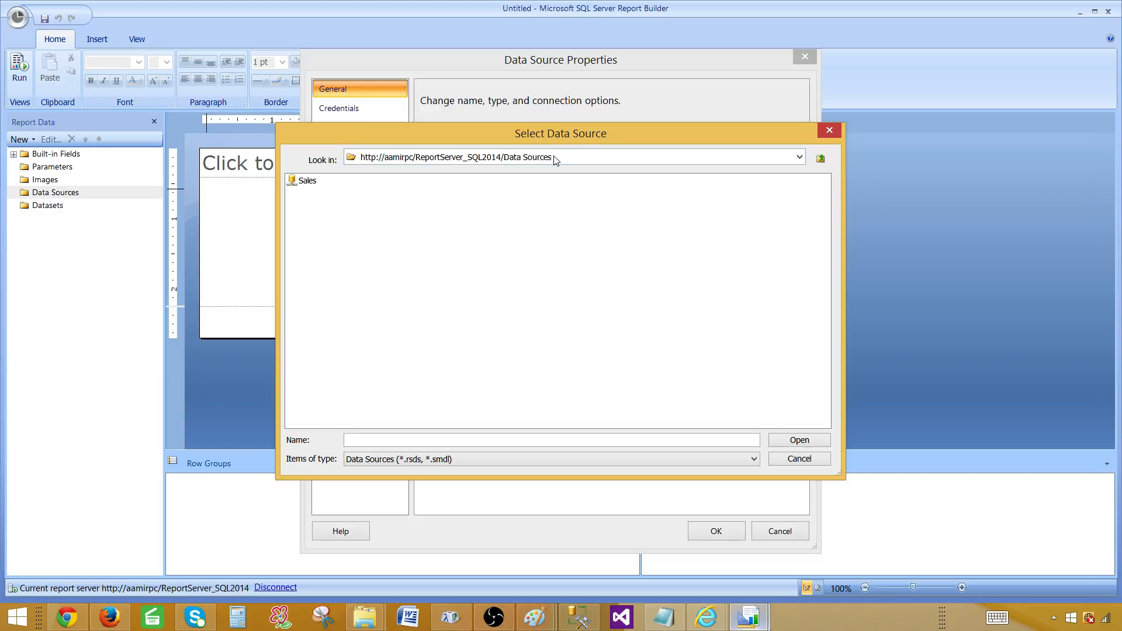
click(819, 458)
click(489, 252)
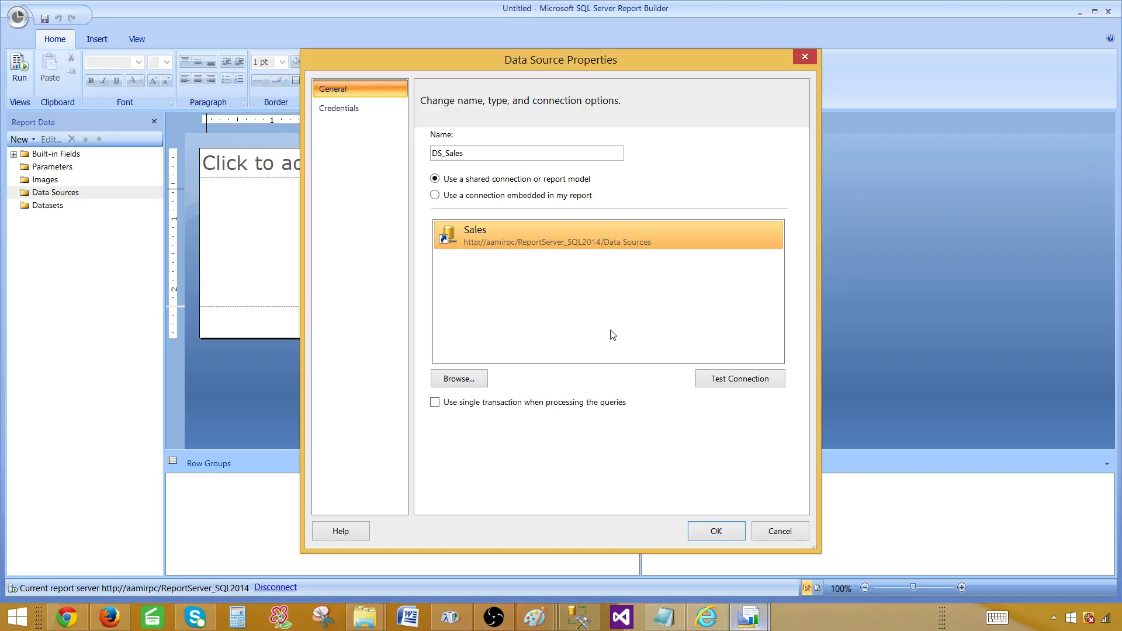
click(716, 532)
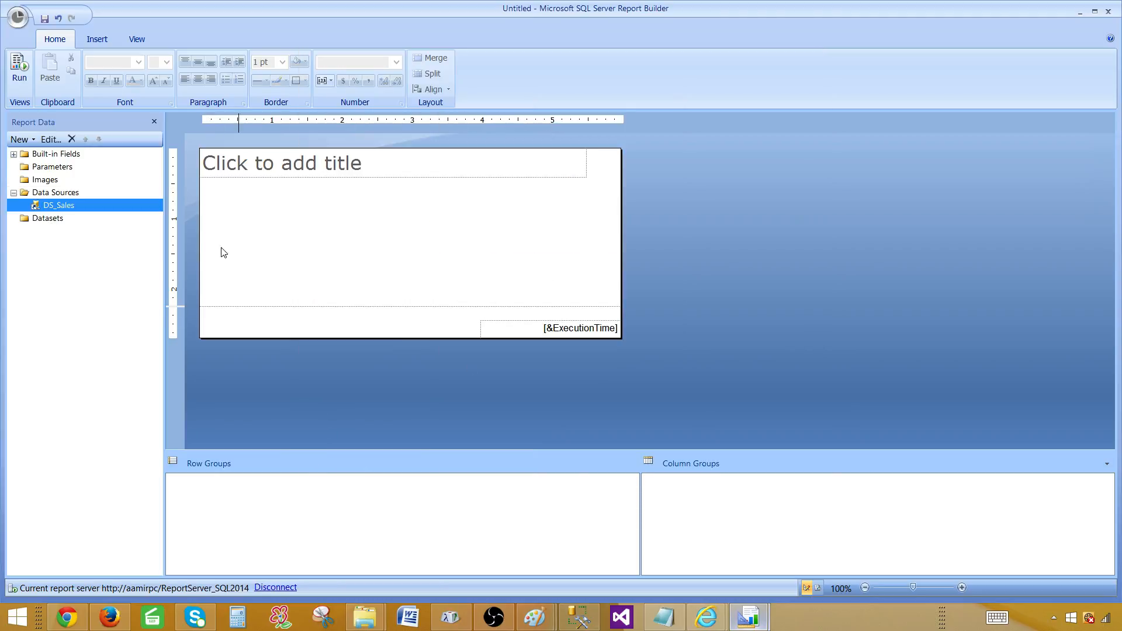
Step: Start adding a dataset to the report and name it DSET_Sales
click(44, 219)
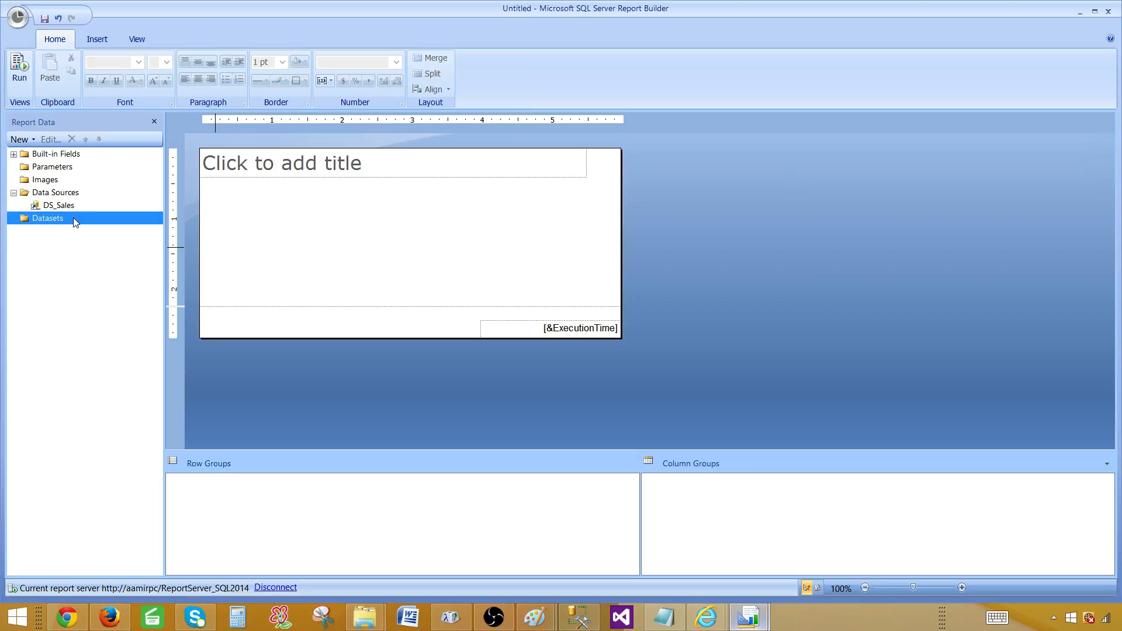
right_click(58, 222)
click(78, 228)
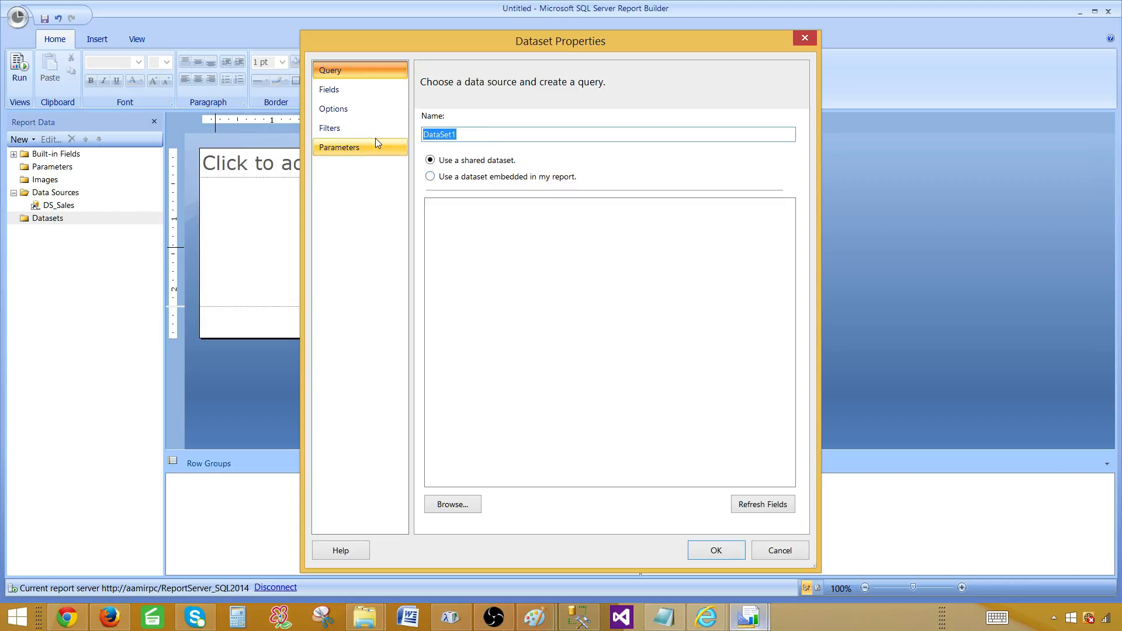
text(DSET_Sales)
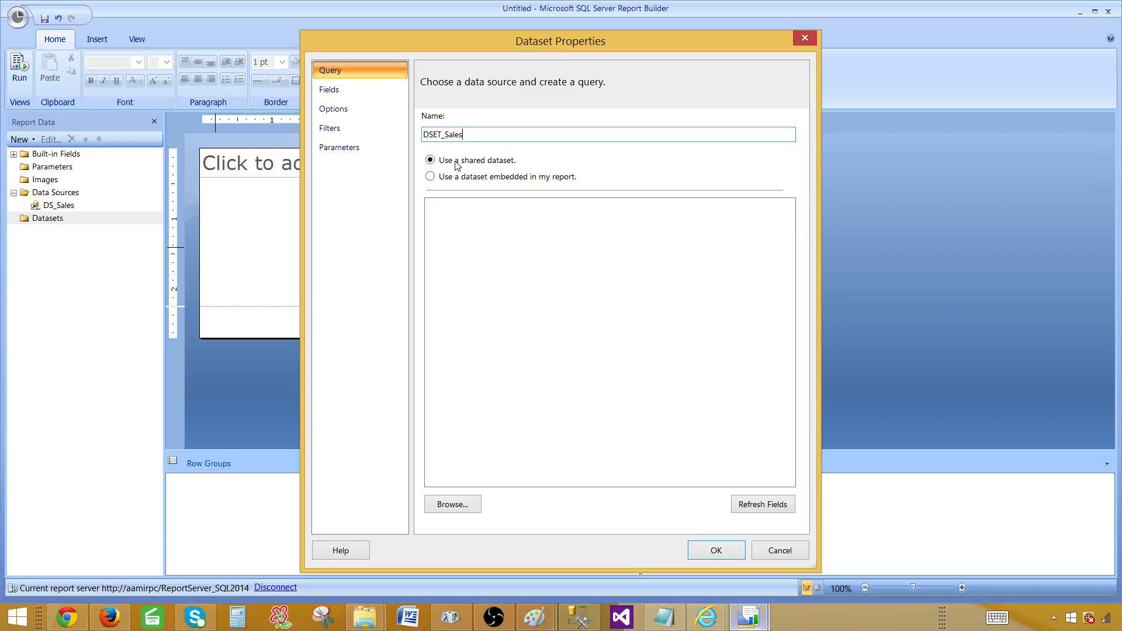
Step: Check the server folders for shared datasets, and make DSET_Sales an embedded dataset that uses the DS_Sales data source
click(451, 505)
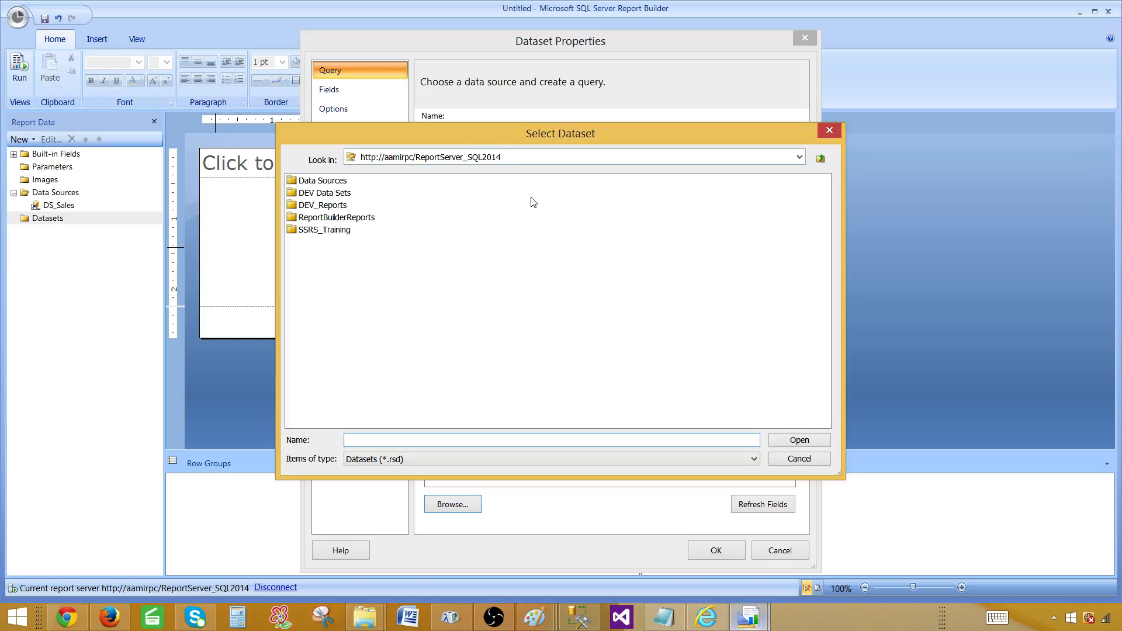
click(797, 459)
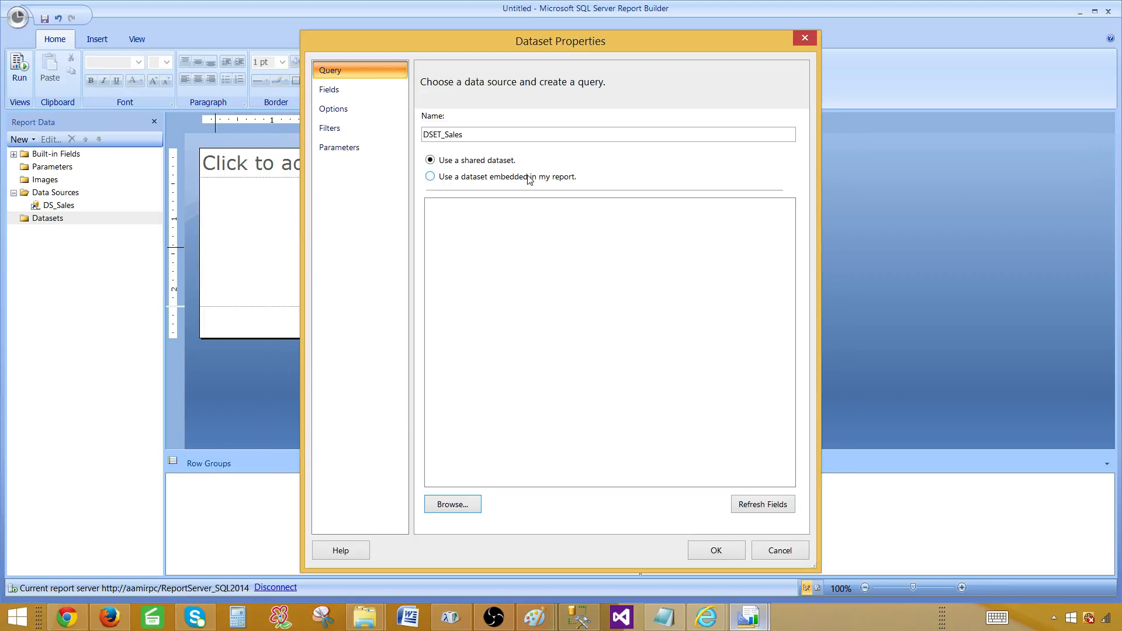
click(449, 177)
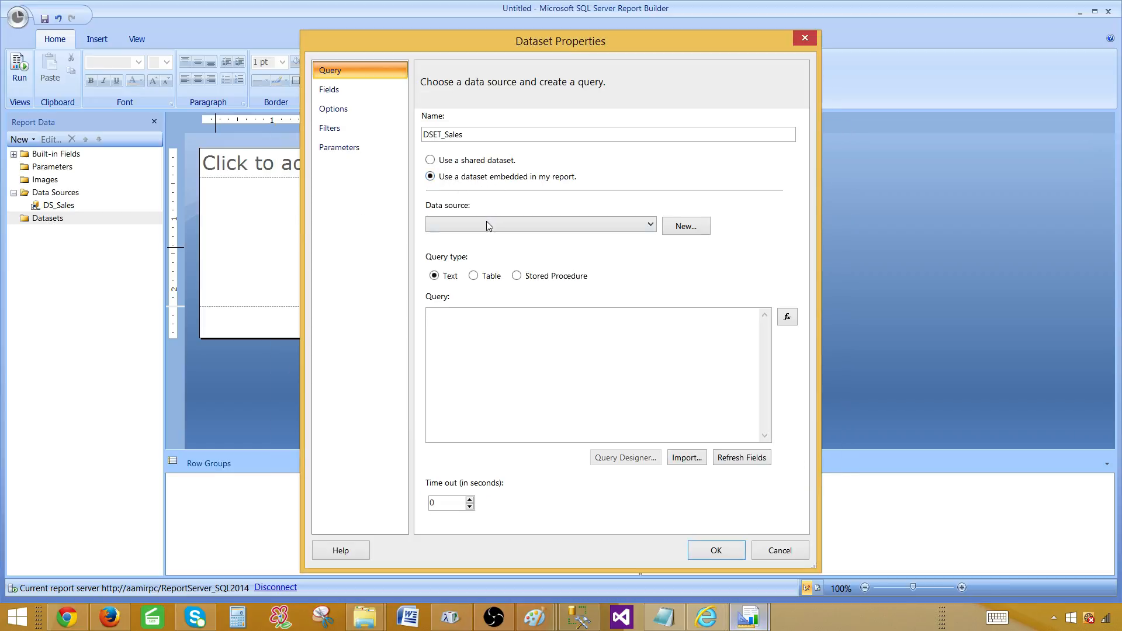
click(489, 226)
click(461, 239)
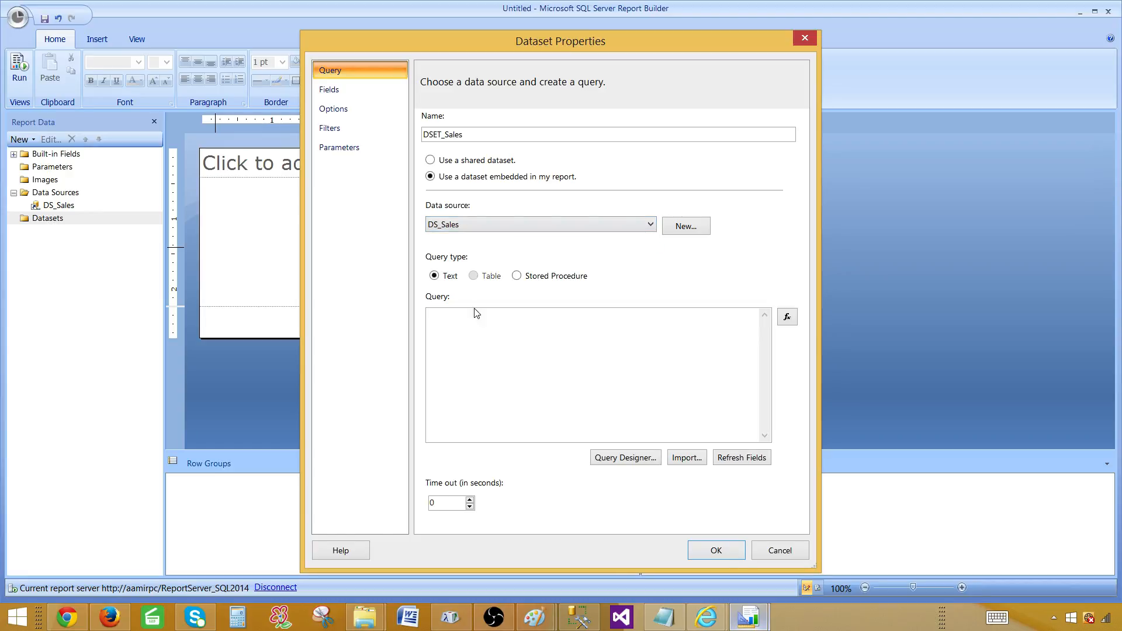
click(508, 347)
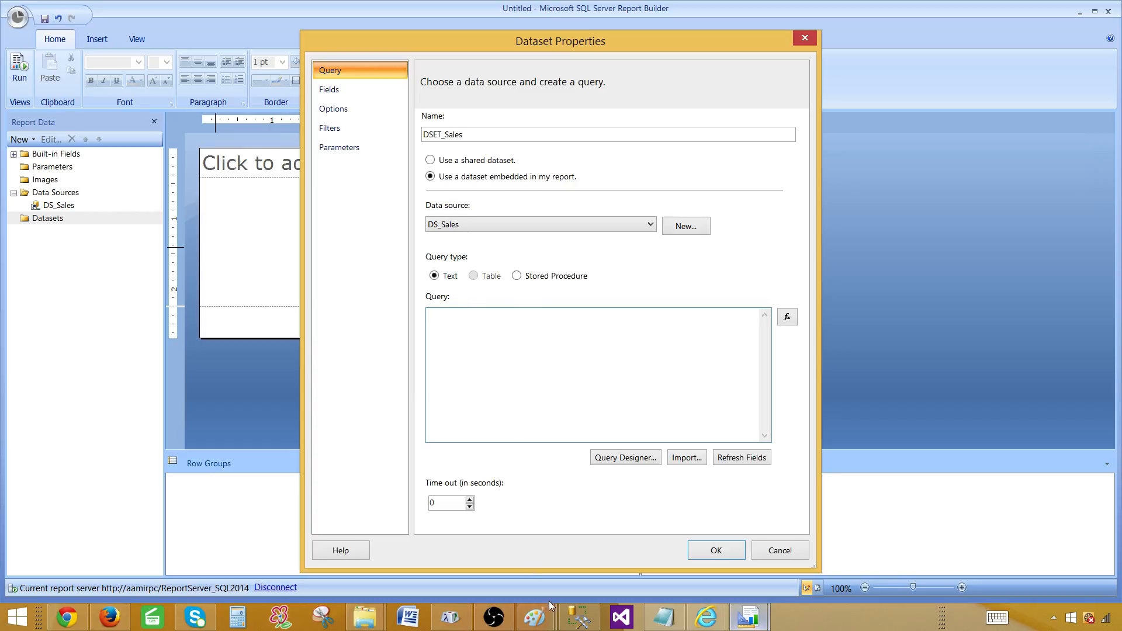
Step: Switch to SQL Server Management Studio and generate a select-top-1000-rows query for the dbo.TotalSale table in the Sales database
click(578, 617)
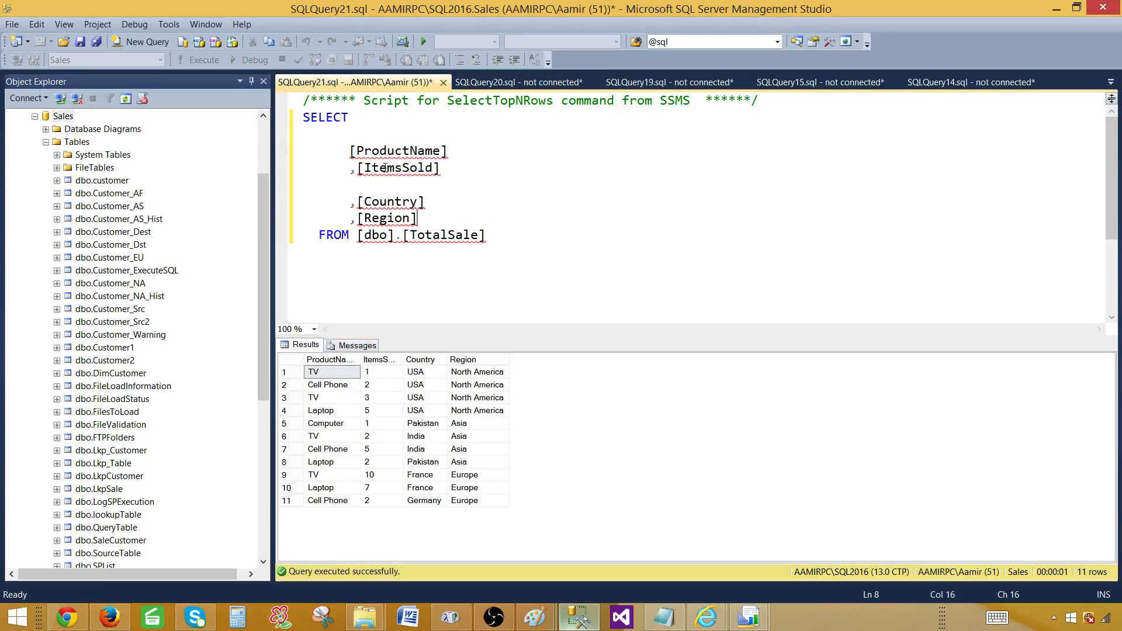
click(320, 185)
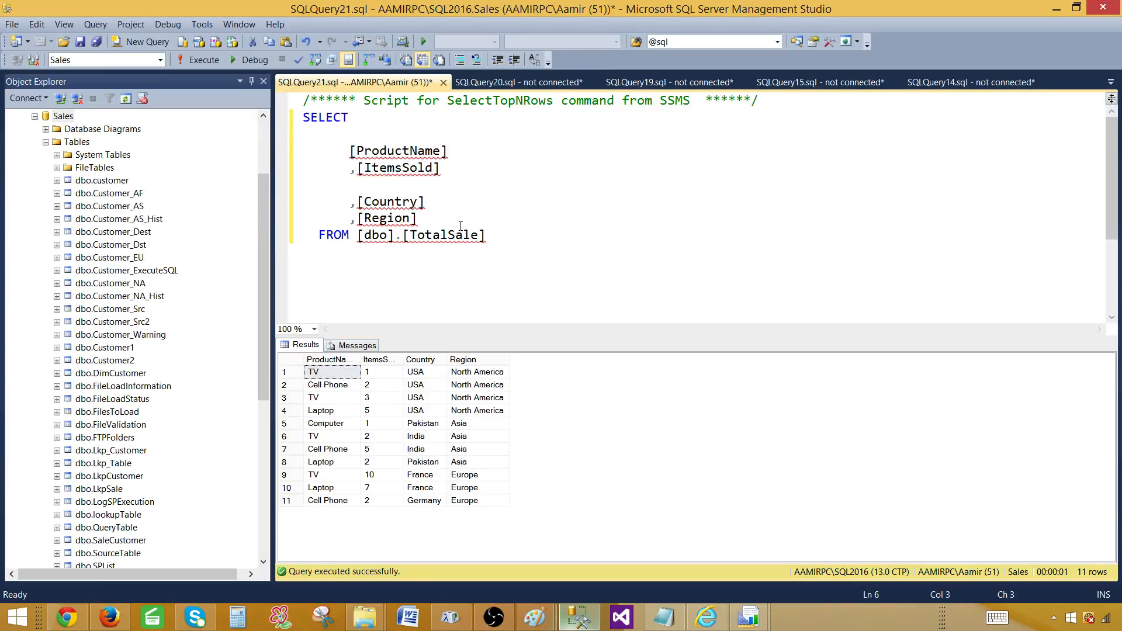
click(235, 381)
scroll(193, 359, down, 5)
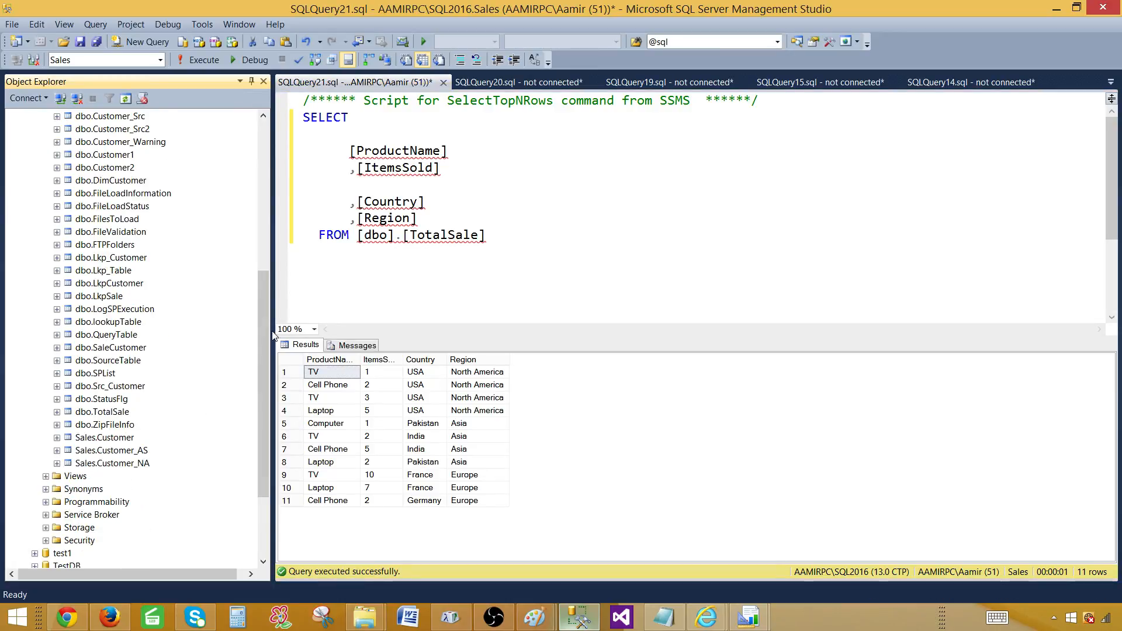
click(114, 413)
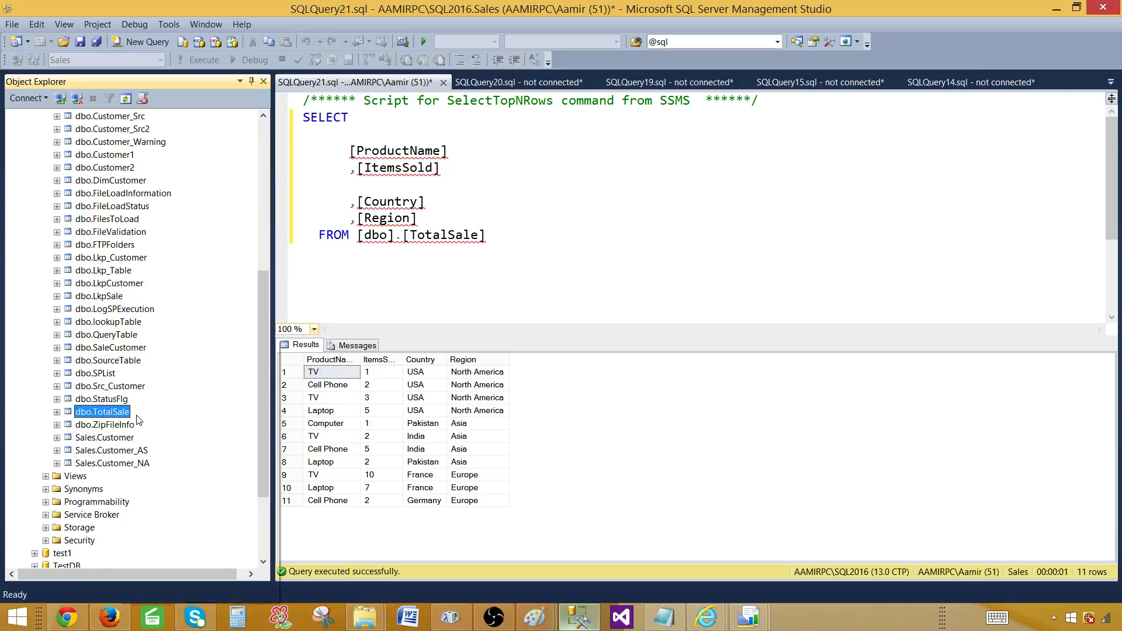
right_click(123, 414)
click(203, 374)
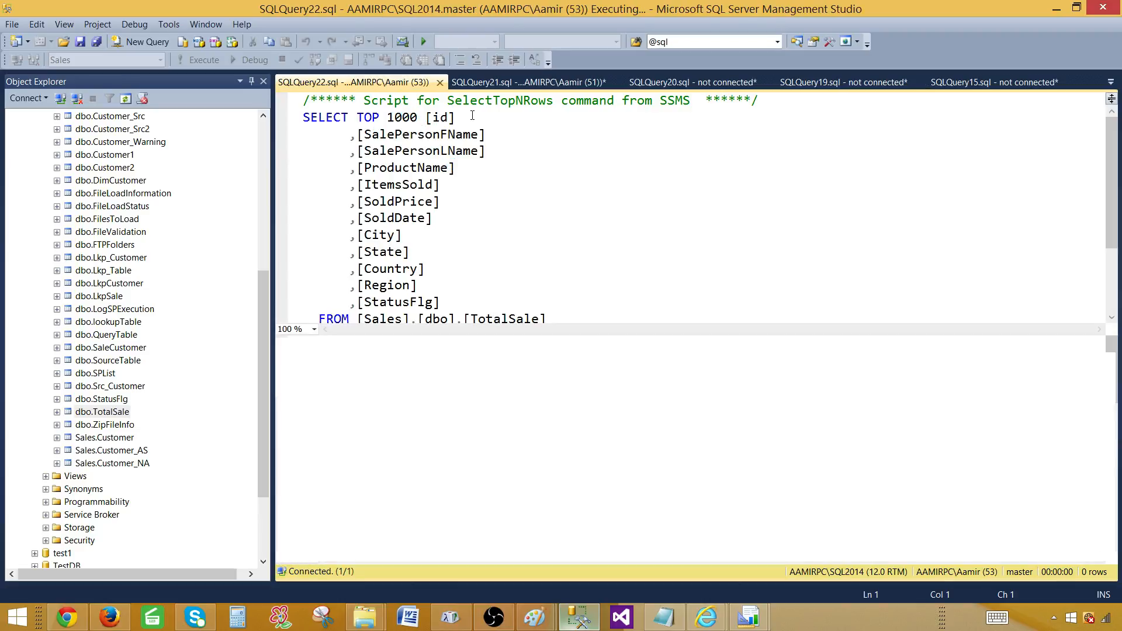
Step: Remove TOP 1000 and the id column from the SELECT list, along with the comma before SalePersonFName
click(357, 117)
key(shift+End)
key(Delete)
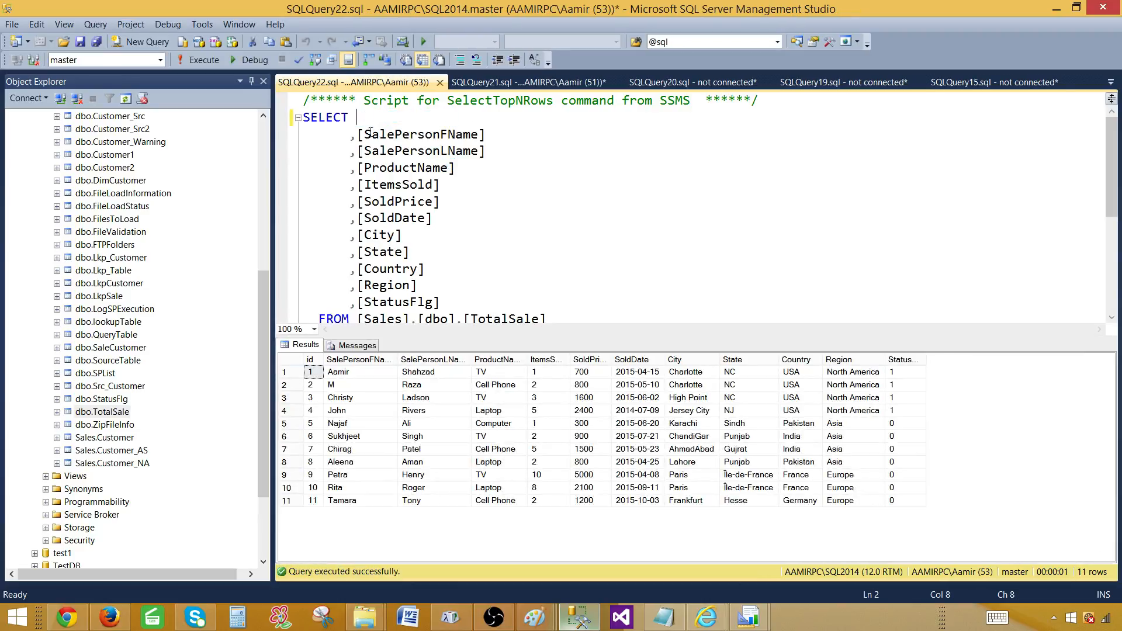
click(357, 135)
key(BackSpace)
Step: Remove the [Sales] database prefix from the FROM clause and set the query's active database to Sales
click(436, 246)
scroll(460, 240, down, 2)
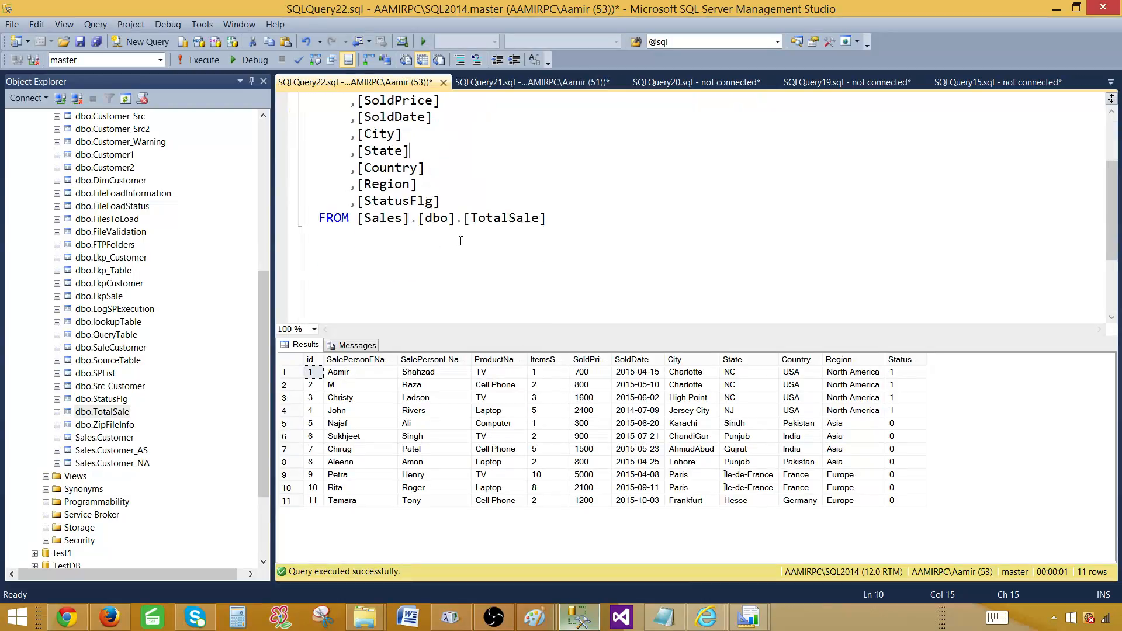
drag(420, 219, 357, 218)
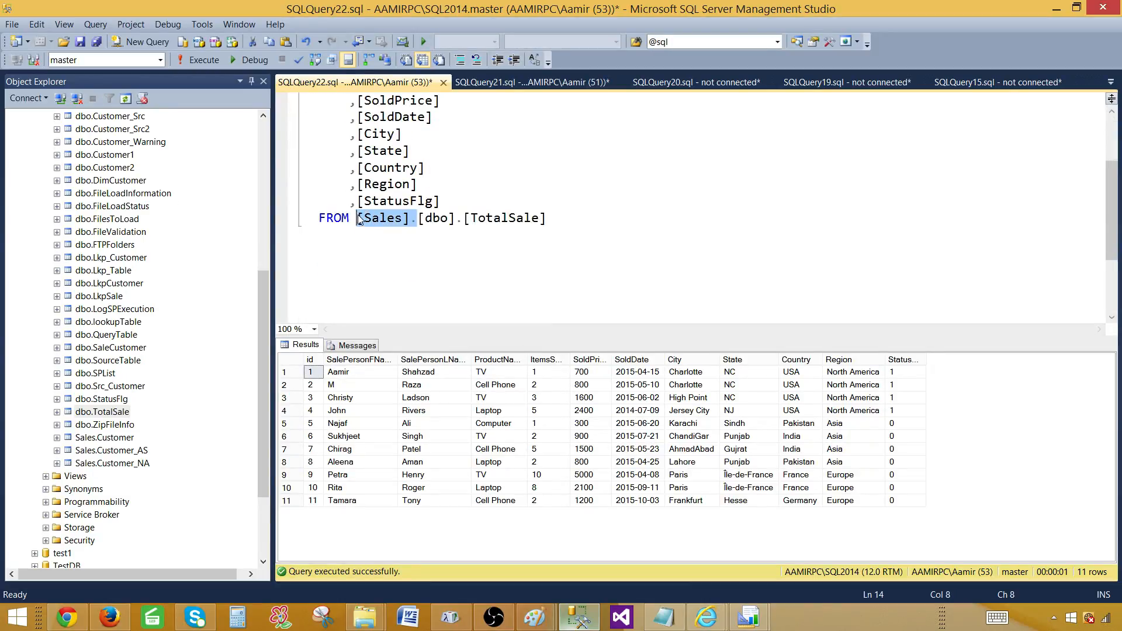
key(Delete)
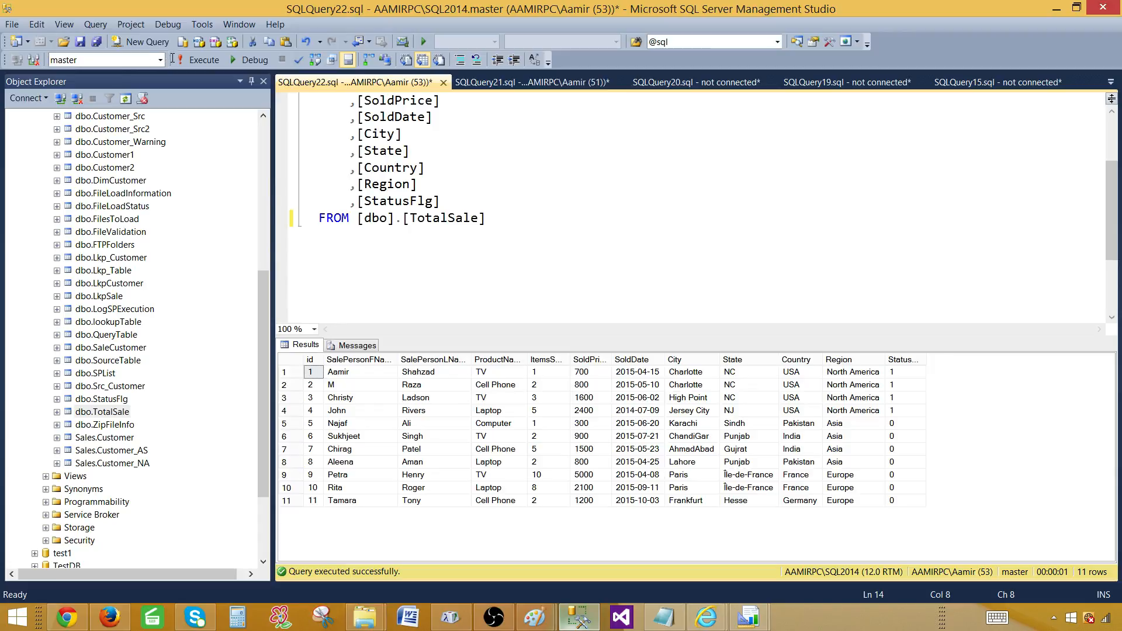
click(160, 60)
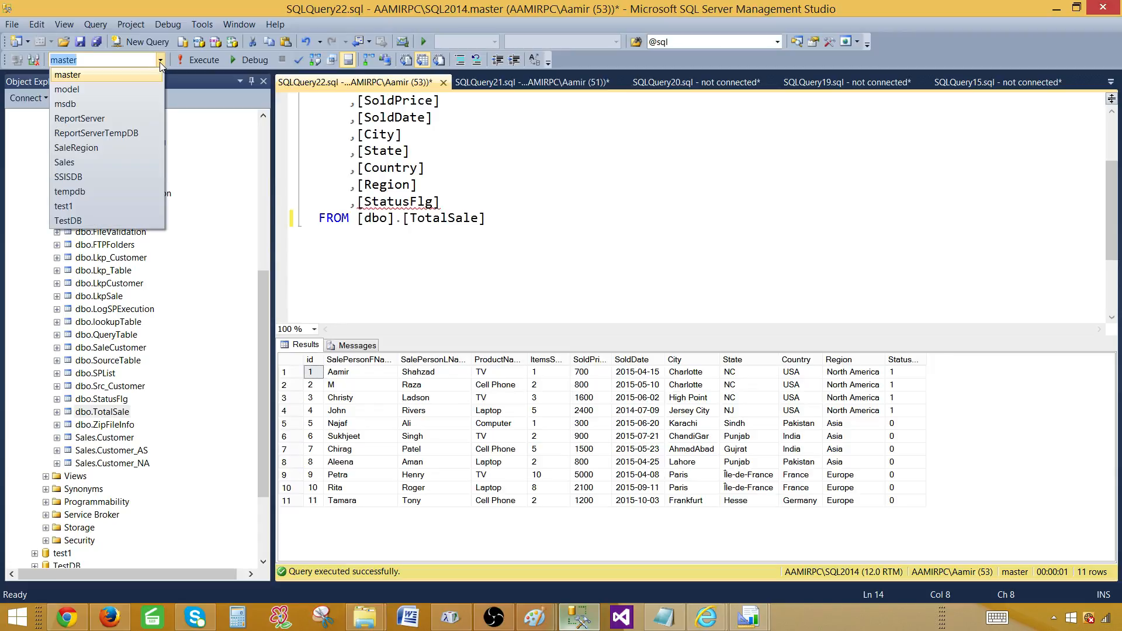
click(91, 163)
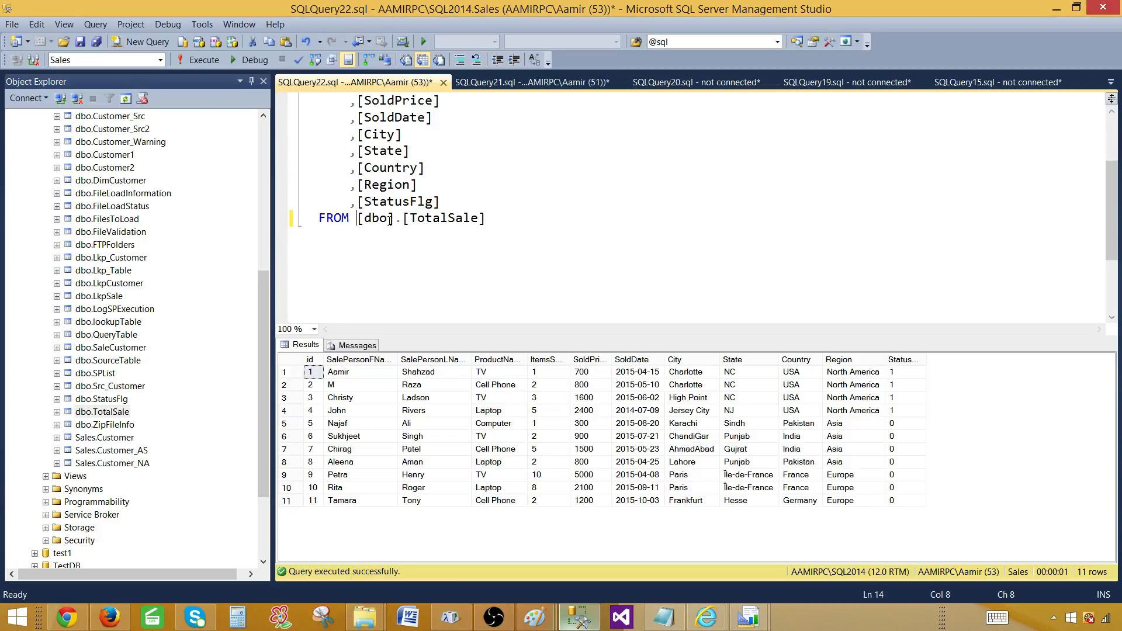
click(502, 220)
scroll(503, 220, up, 2)
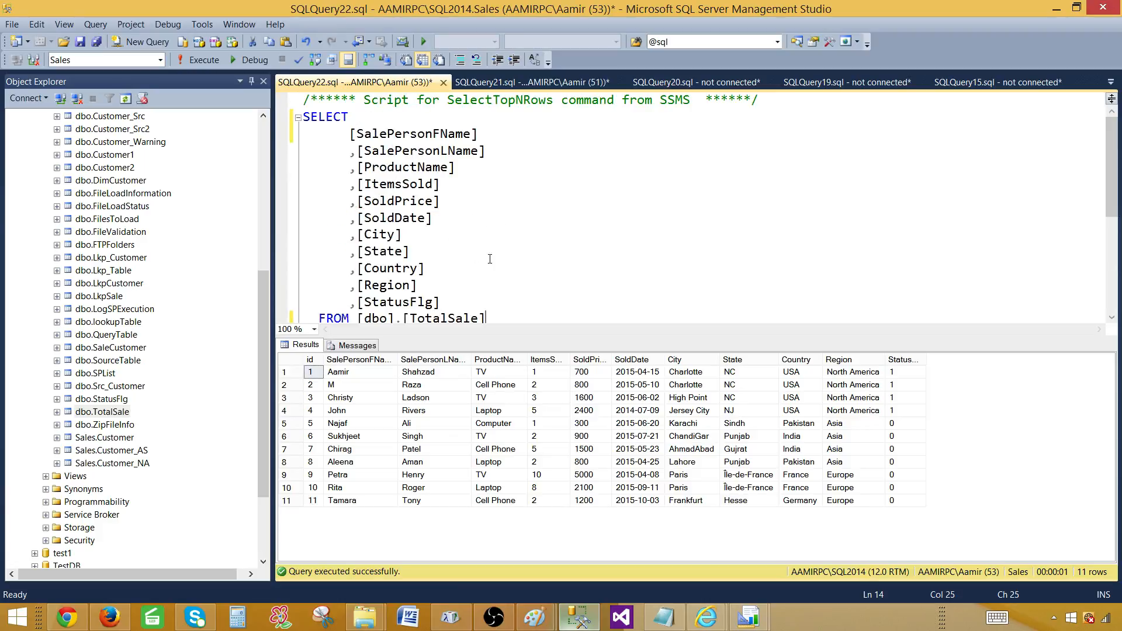
scroll(578, 277, down, 1)
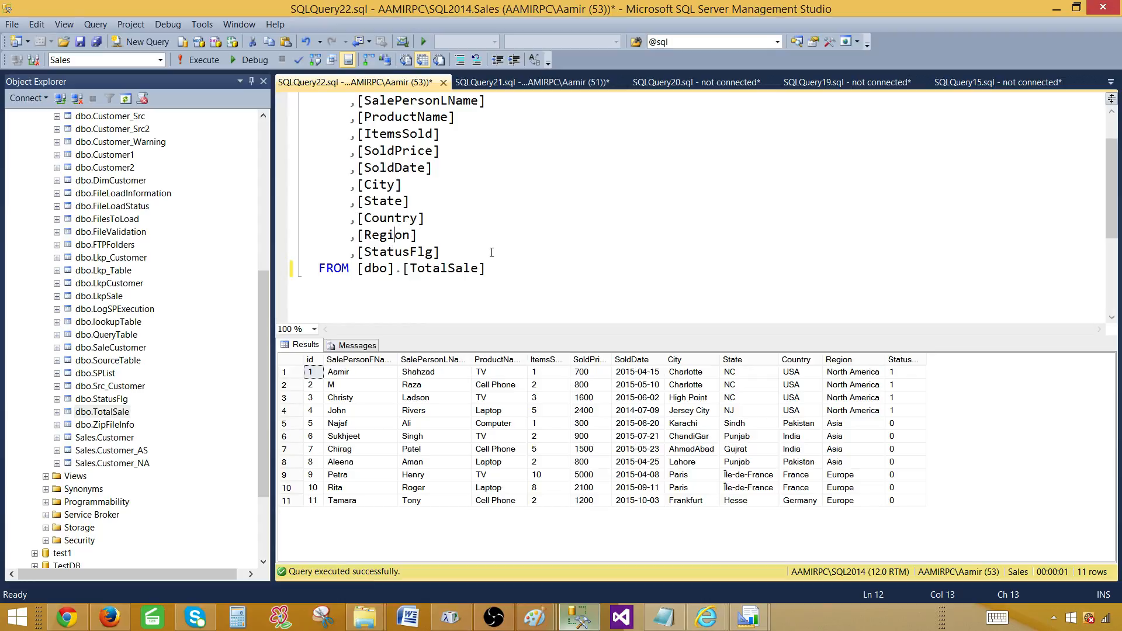
click(492, 275)
key(Return)
text(where Regi)
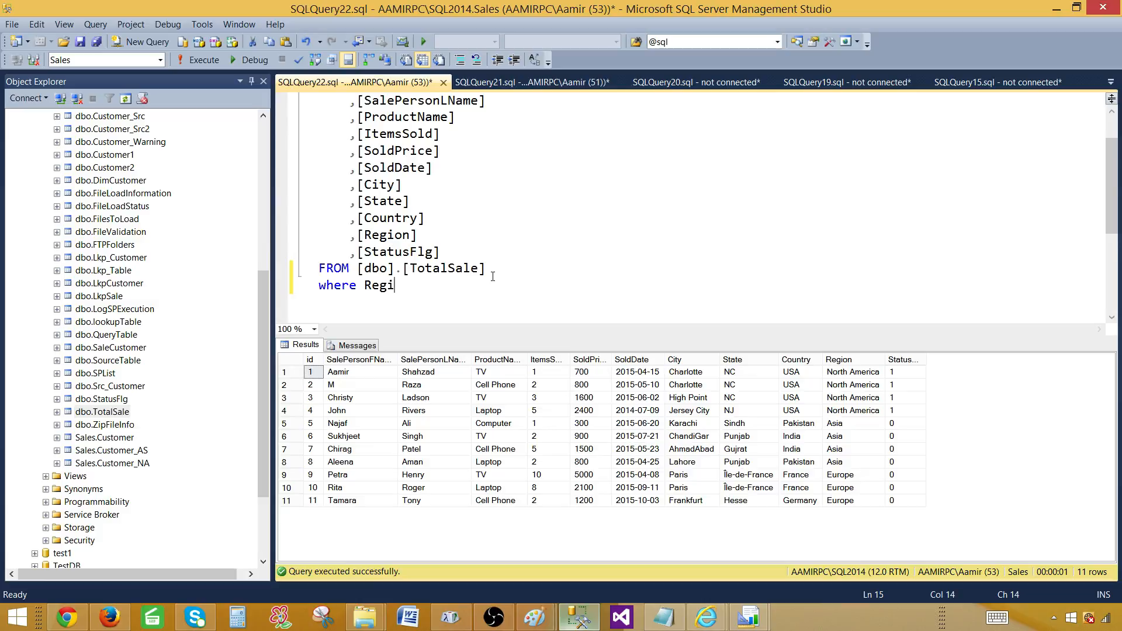
text(on=@RegionName)
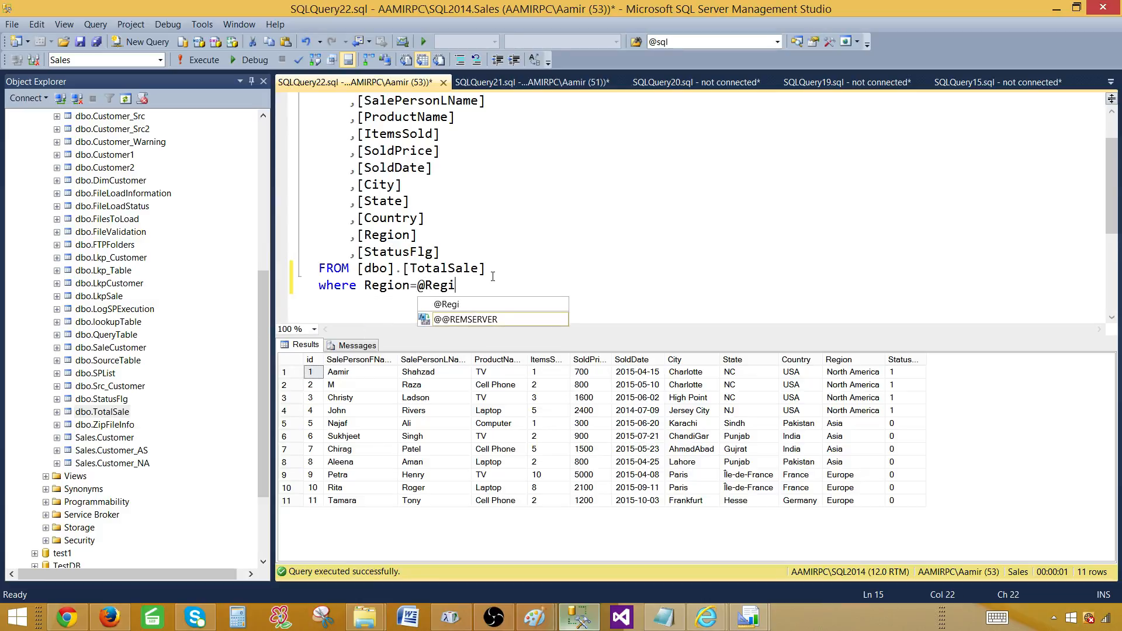
click(411, 287)
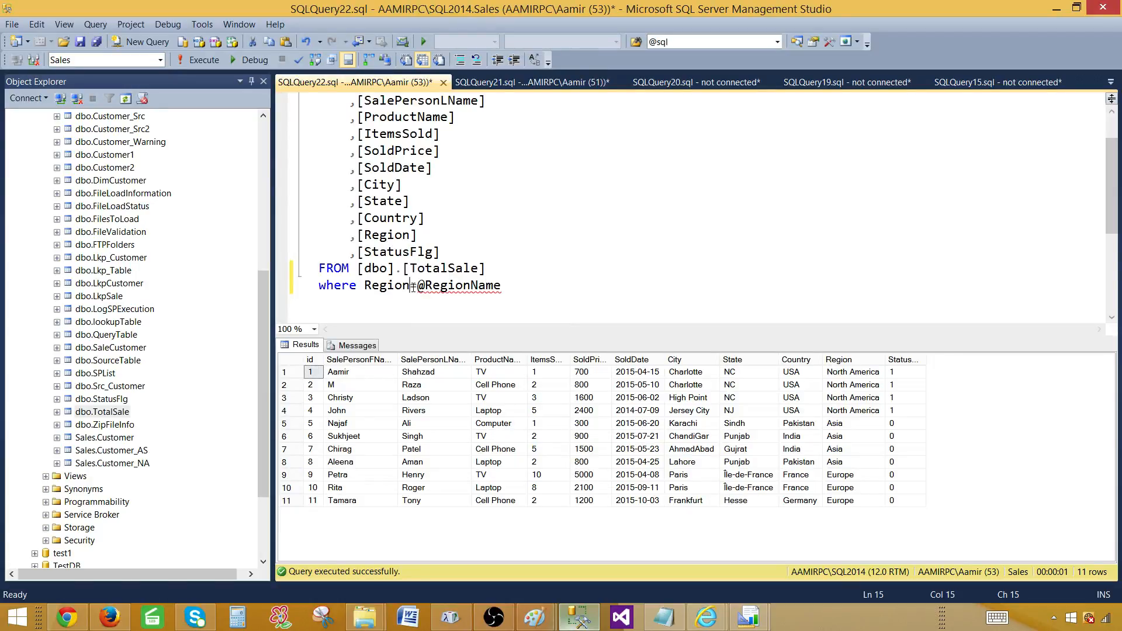
click(505, 289)
mouse_move(503, 290)
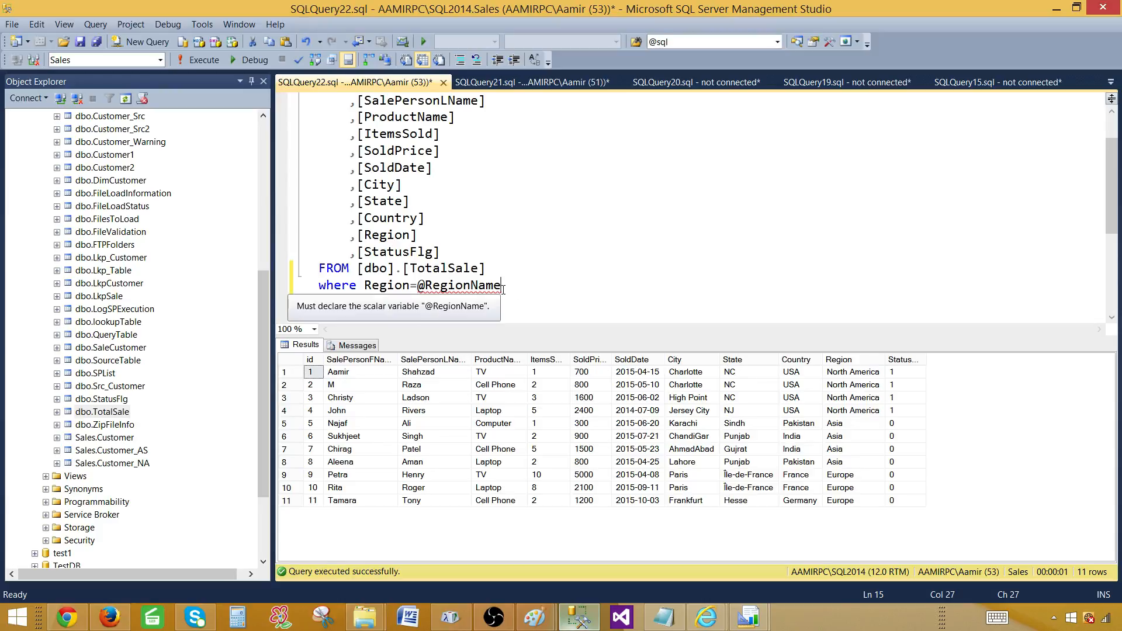
key(Return)
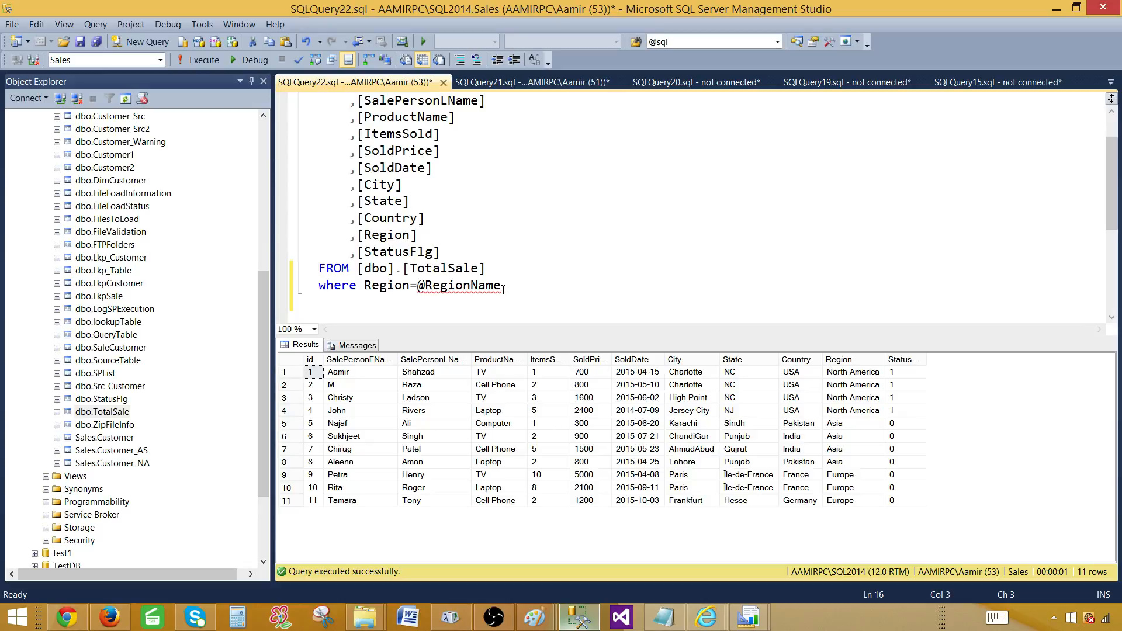
text(and Country )
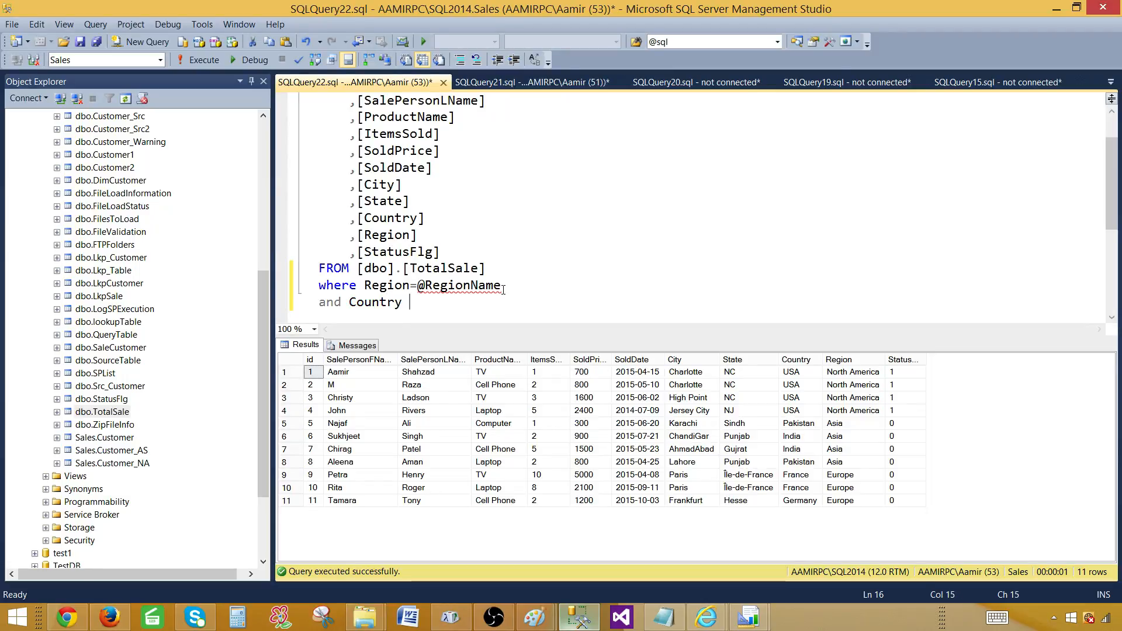
text(in (@)
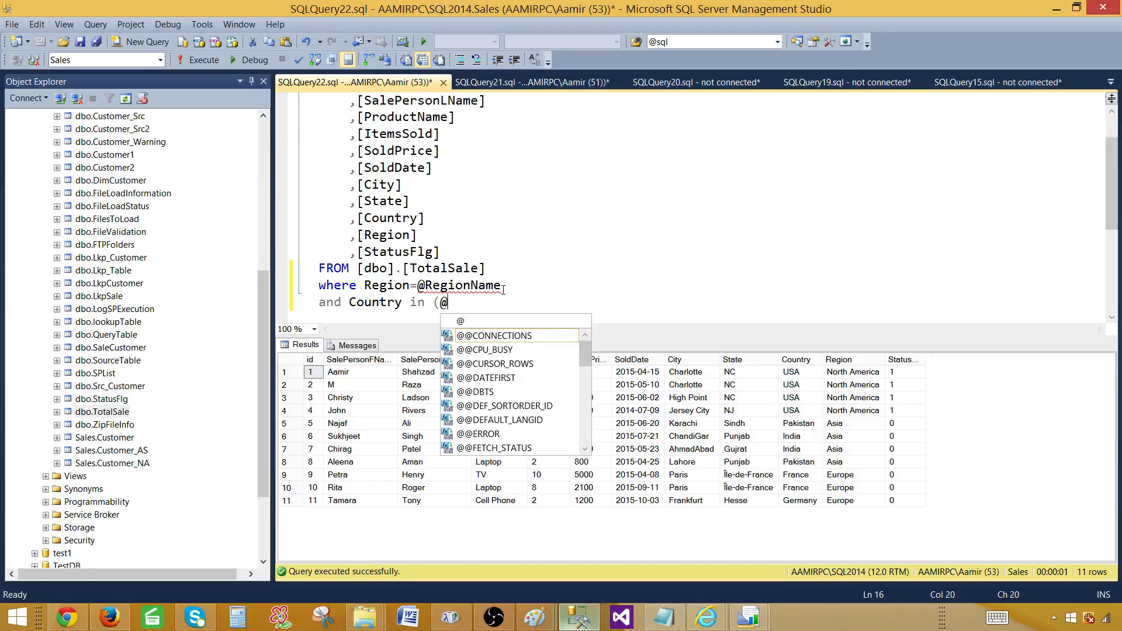
text(Countr)
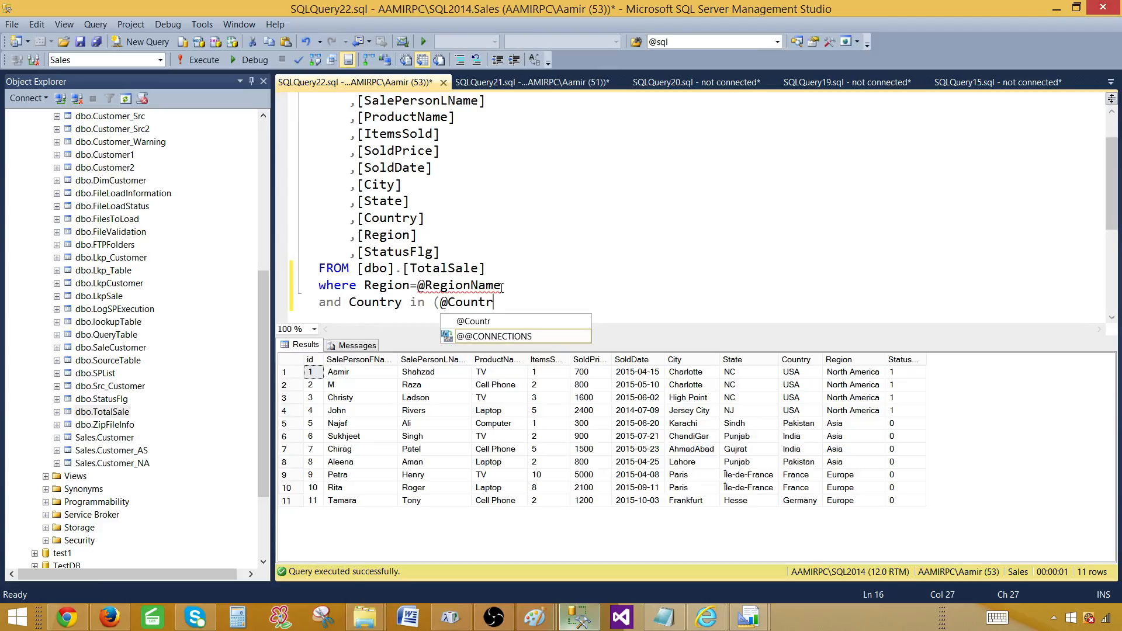
text(yName)
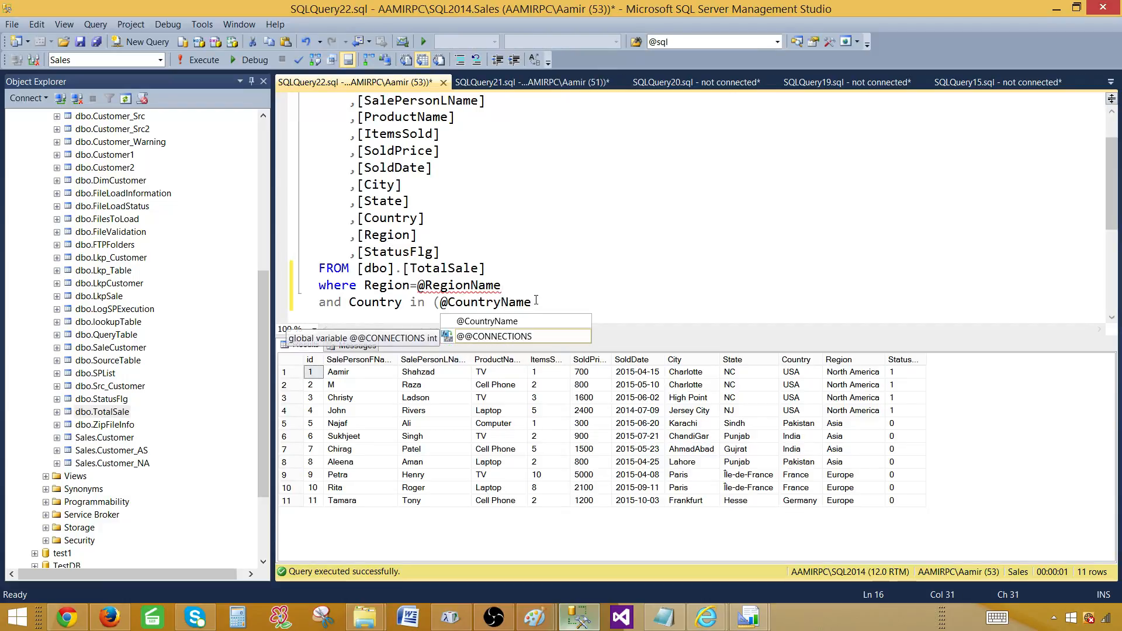
text())
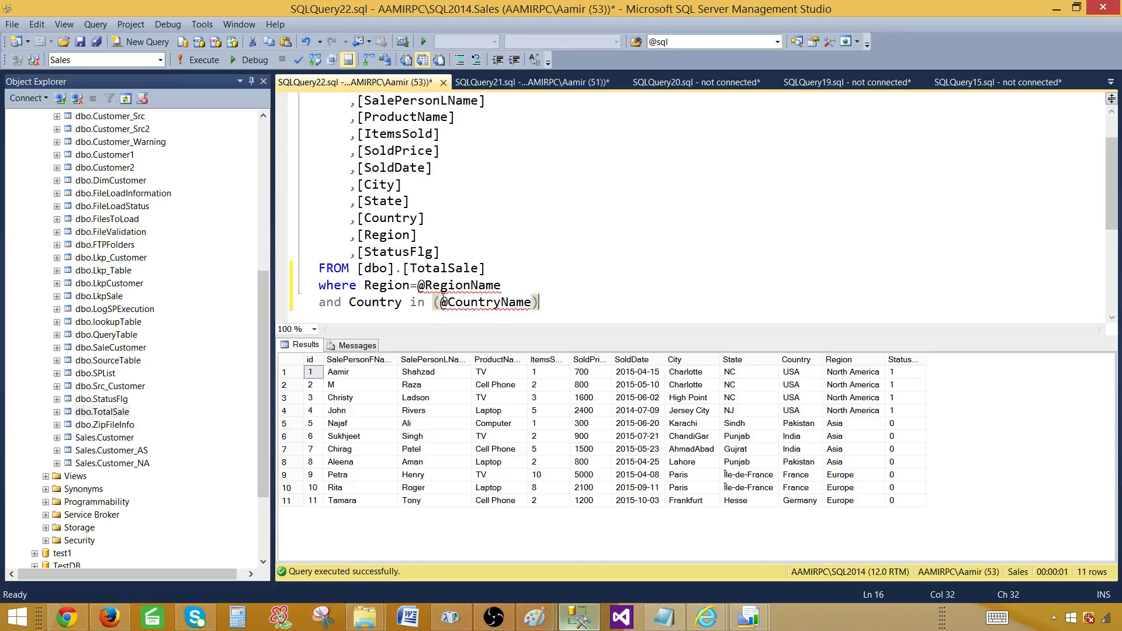
double_click(452, 286)
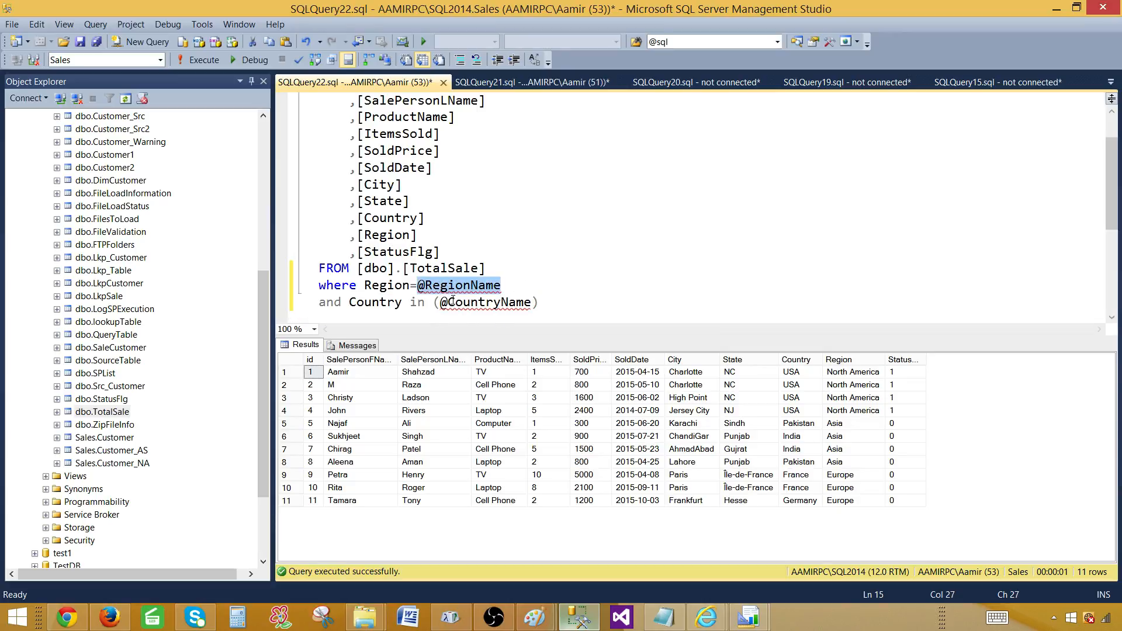
double_click(452, 301)
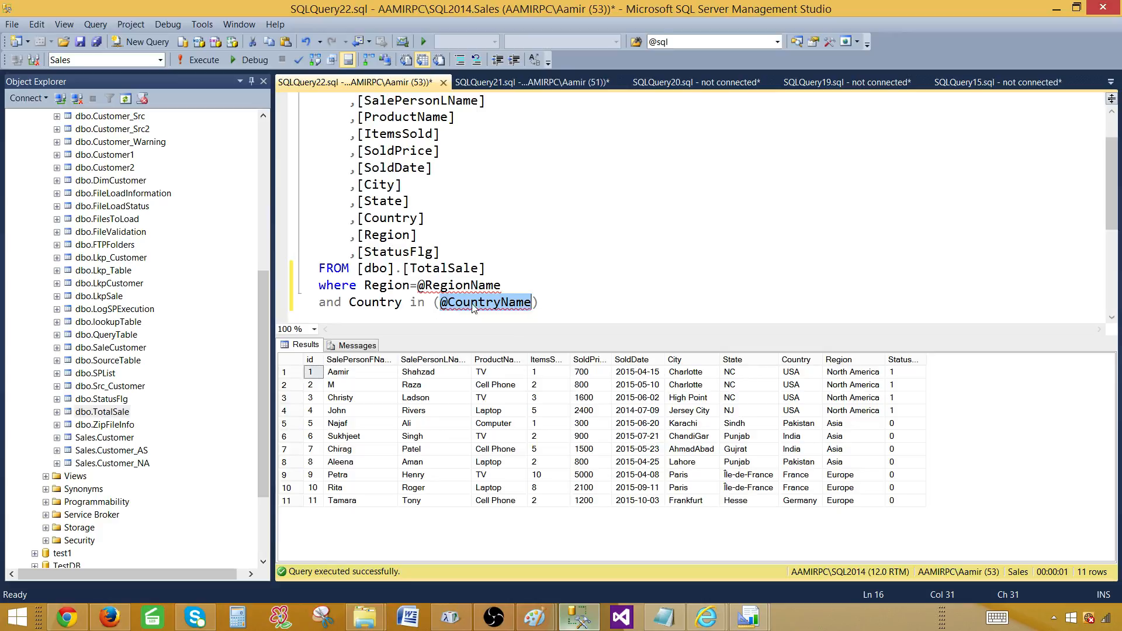
mouse_move(462, 311)
mouse_move(426, 291)
double_click(457, 289)
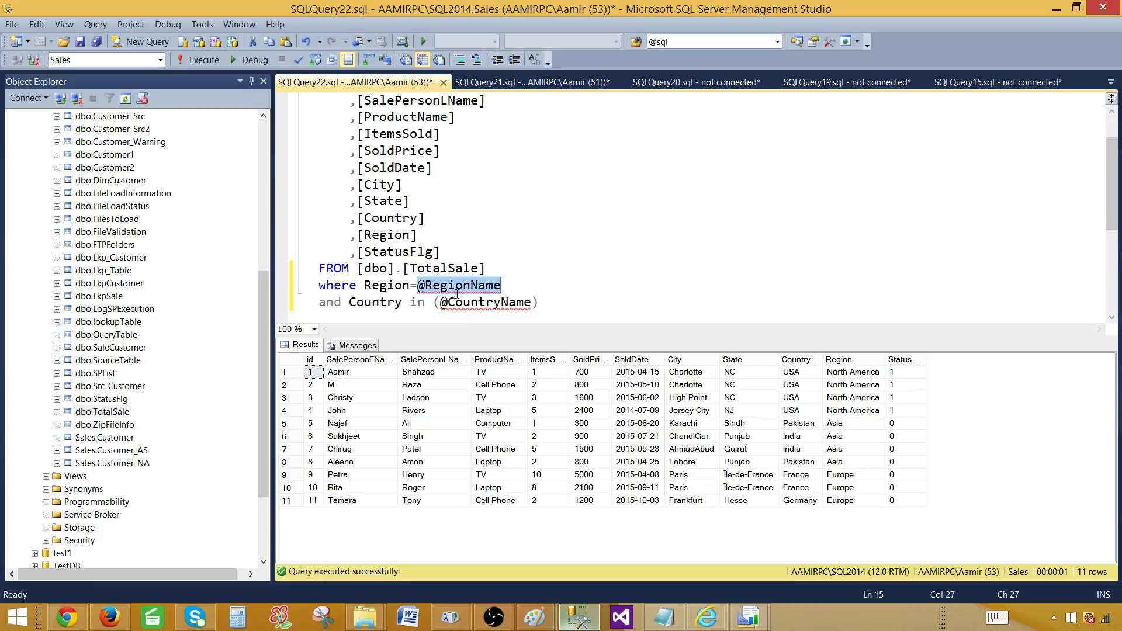
double_click(457, 300)
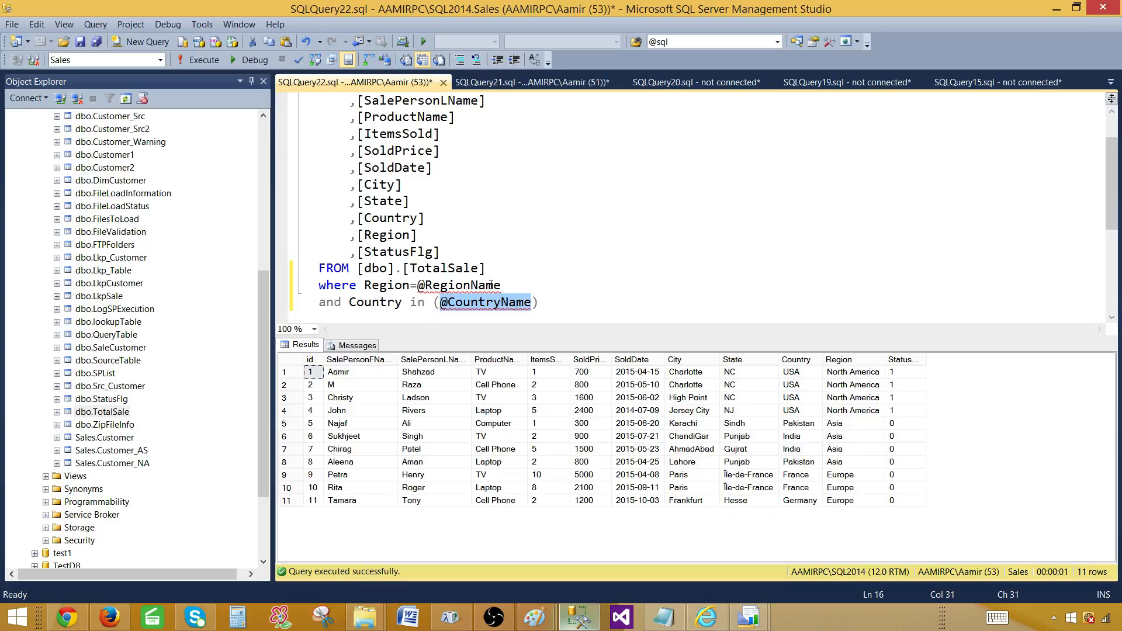
Step: Copy the query from SELECT through the country condition, switch to Report Builder, and paste it as the DSET_Sales dataset's query, accepting the dataset
drag(531, 301, 304, 121)
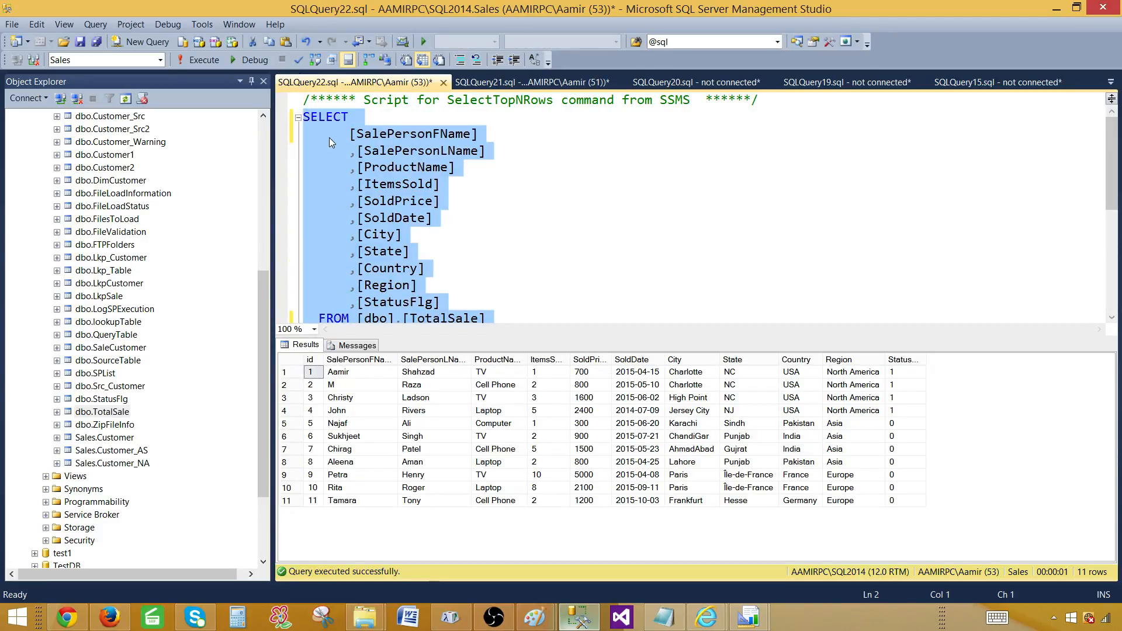
right_click(330, 137)
click(364, 164)
click(758, 623)
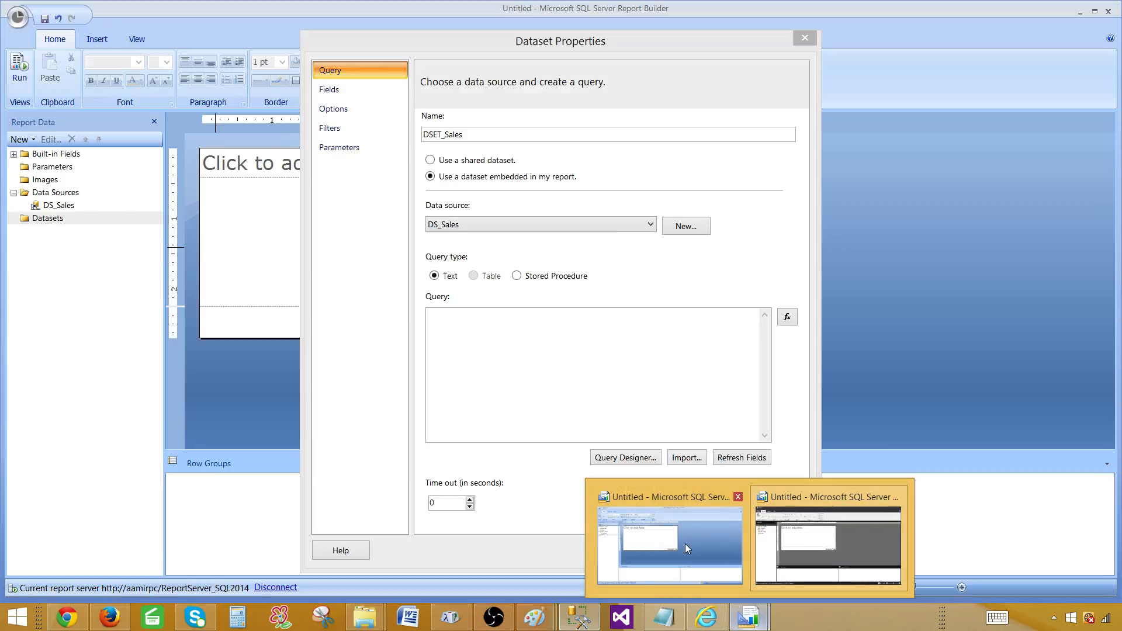
click(680, 542)
right_click(517, 329)
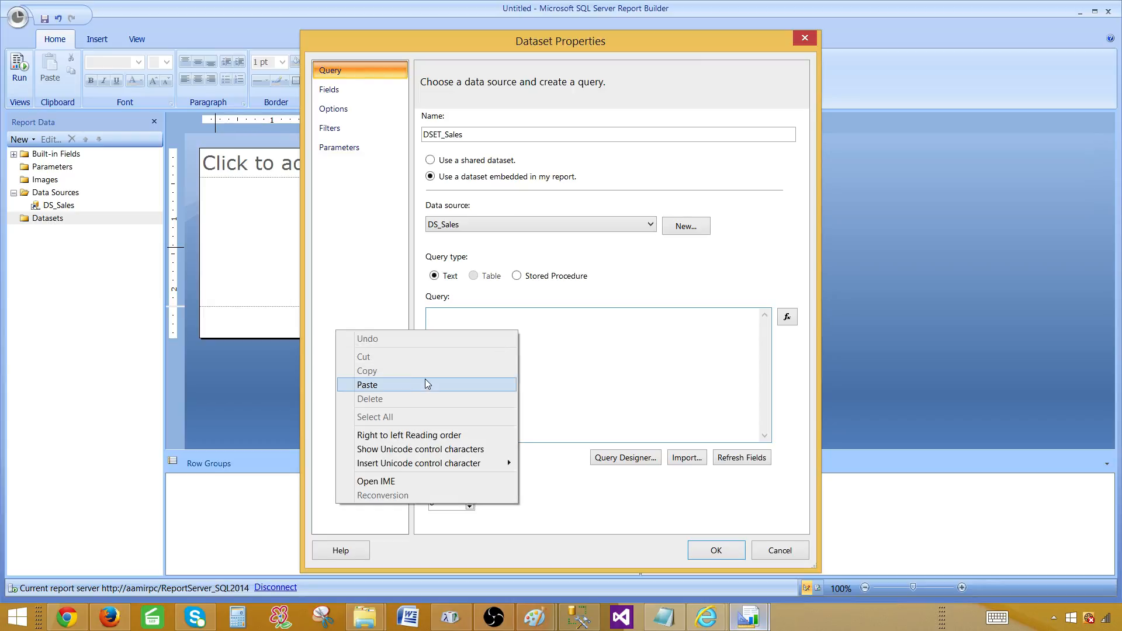
click(414, 385)
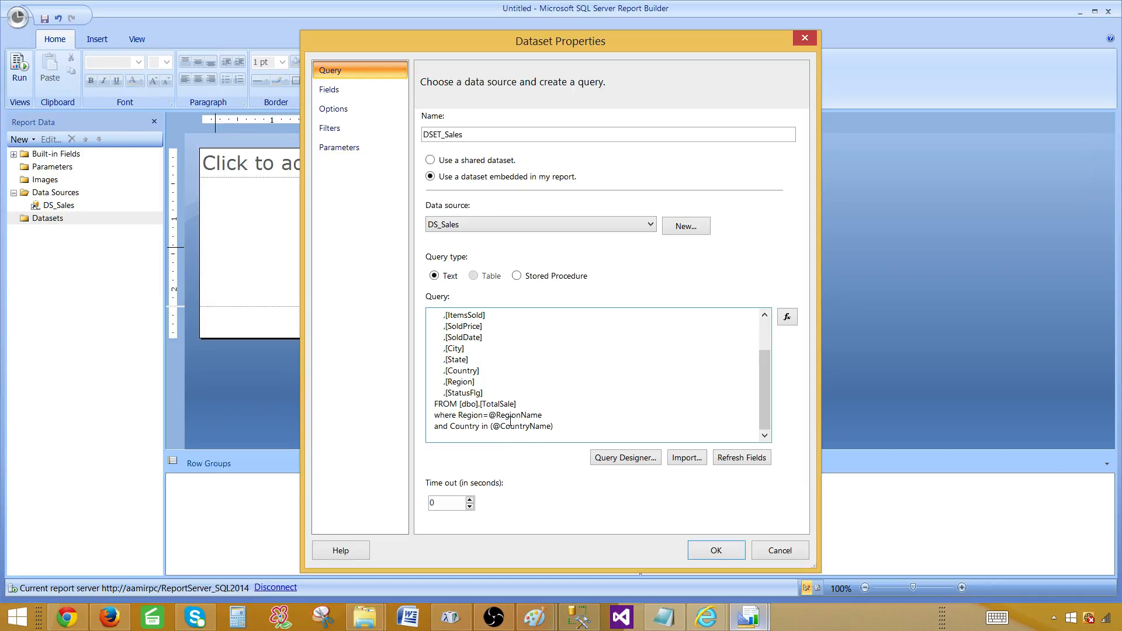
click(704, 551)
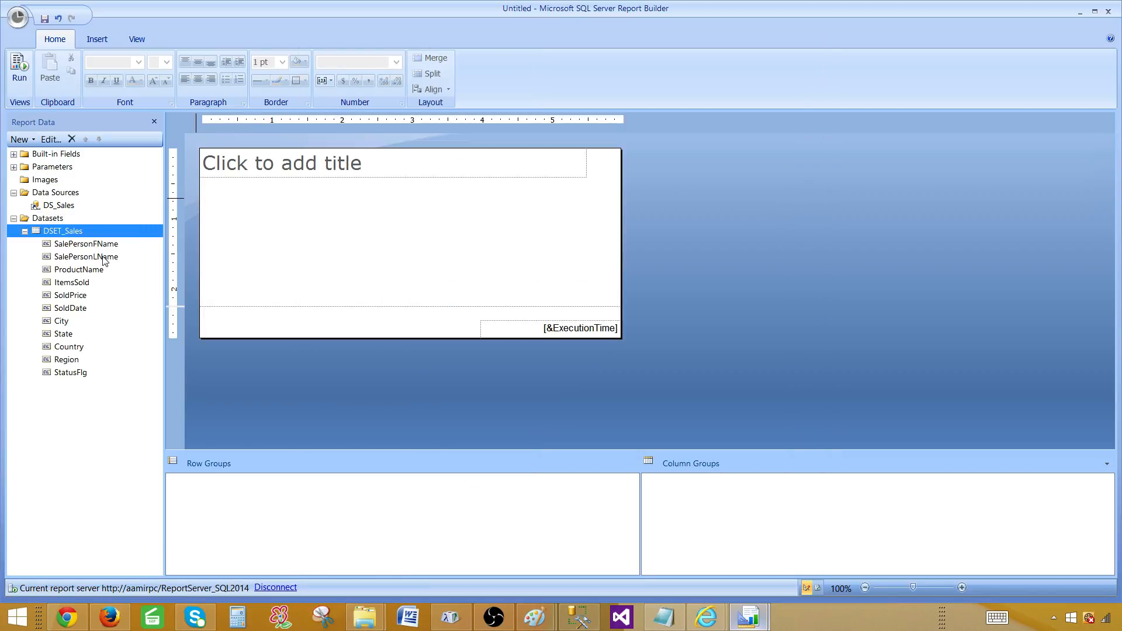
Step: Insert a table in the report body and move it closer to the body's upper-left corner below the title
click(320, 213)
right_click(279, 206)
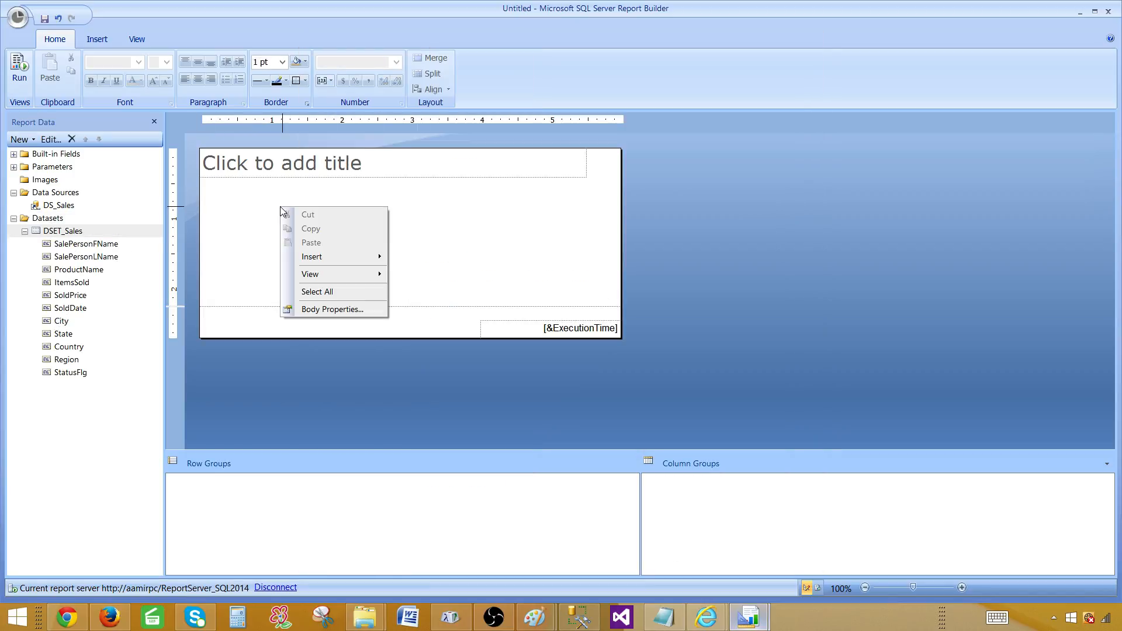
mouse_move(354, 256)
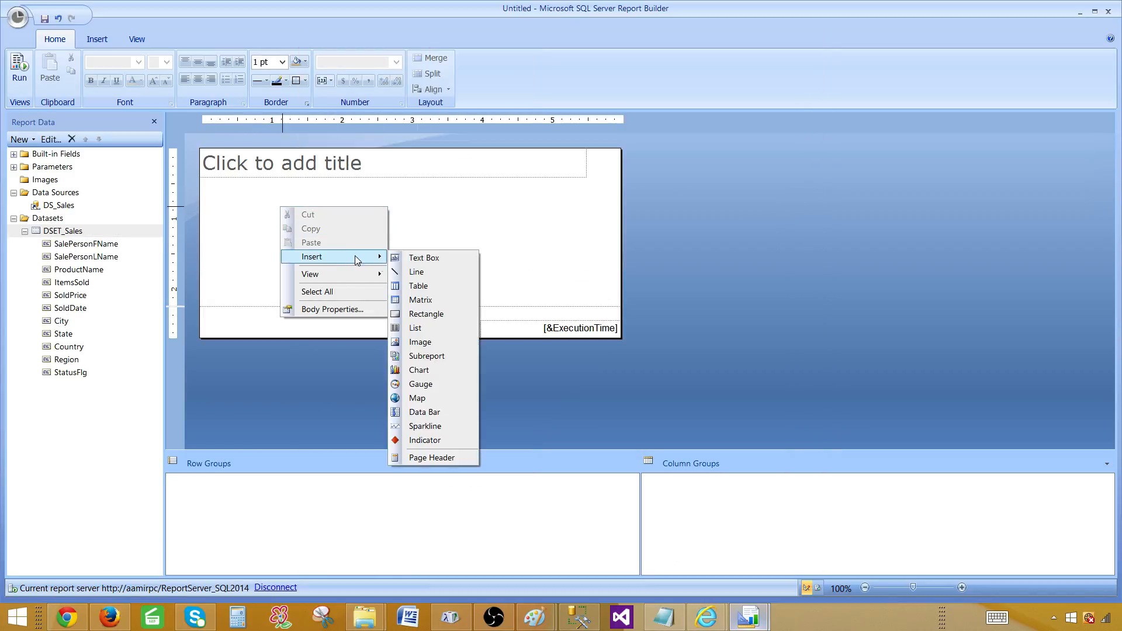
click(426, 288)
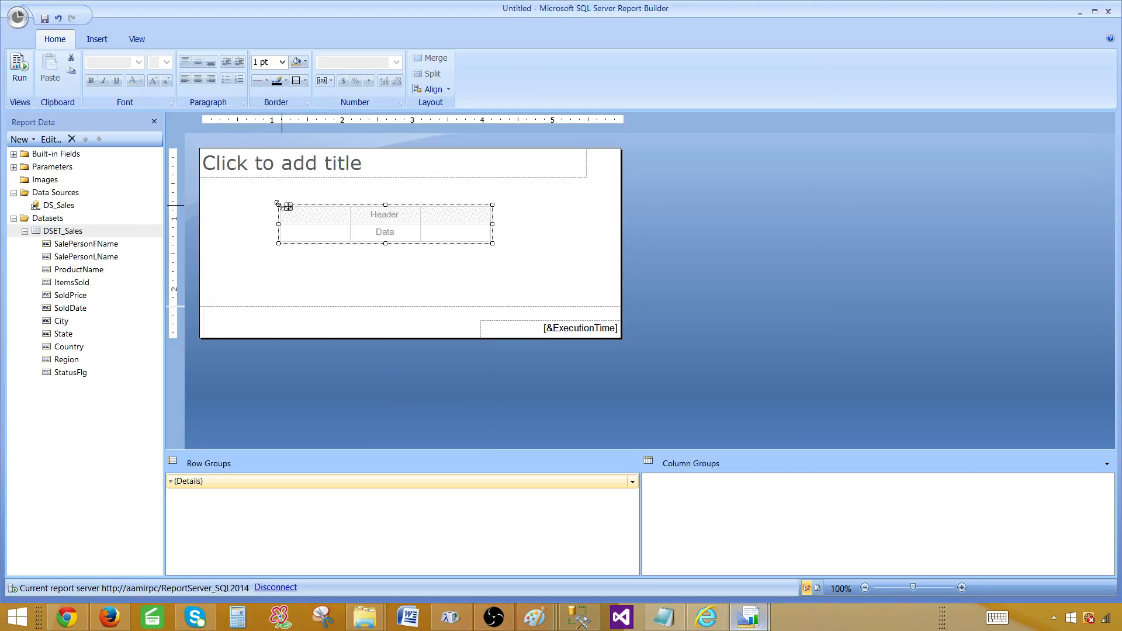
drag(282, 207, 230, 199)
Step: Fill the table's columns with the SalePersonFName, SalePersonLName, ProductName, Region and Country fields from DSET_Sales
drag(82, 244, 356, 231)
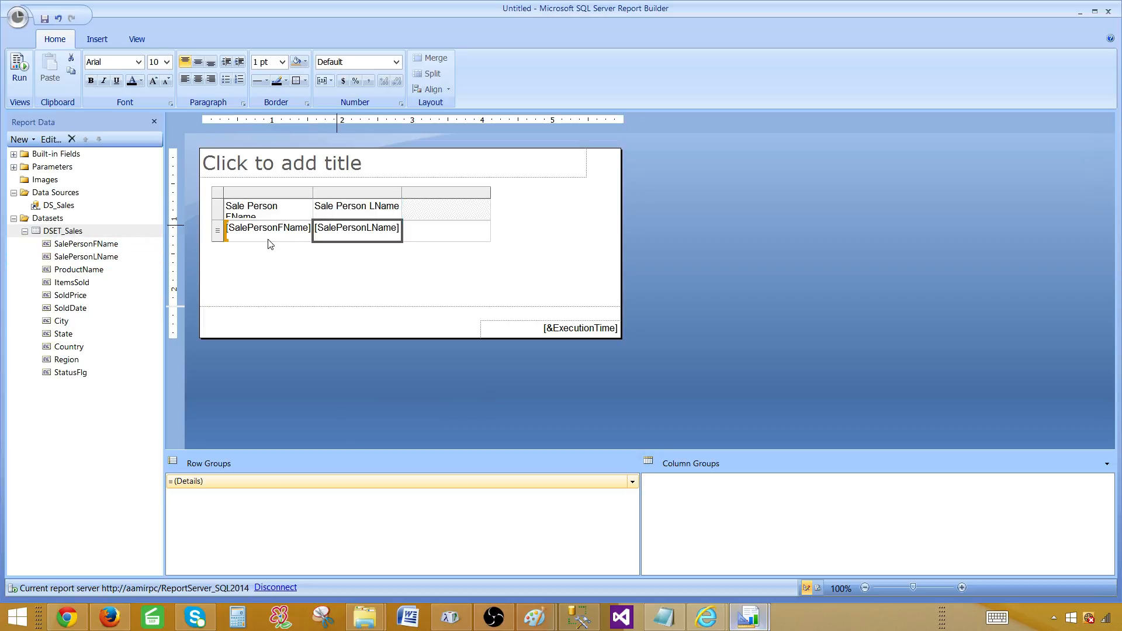
drag(79, 270, 458, 233)
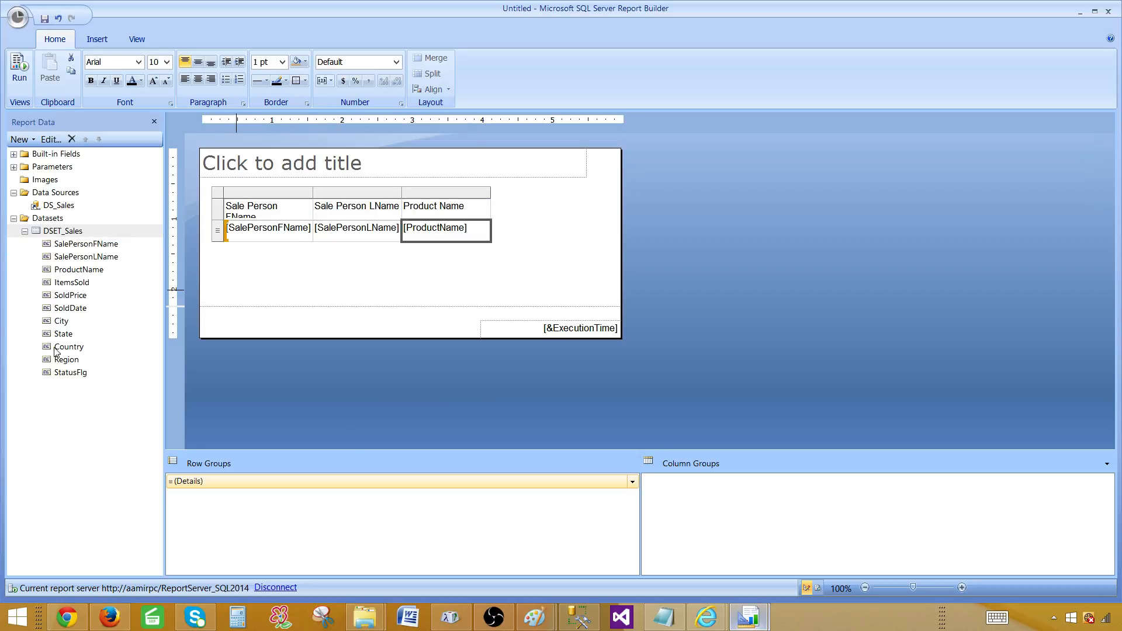
drag(72, 360, 557, 222)
Step: Widen the Sale Person FName and Sale Person LName columns so their headings fit on one line
click(226, 214)
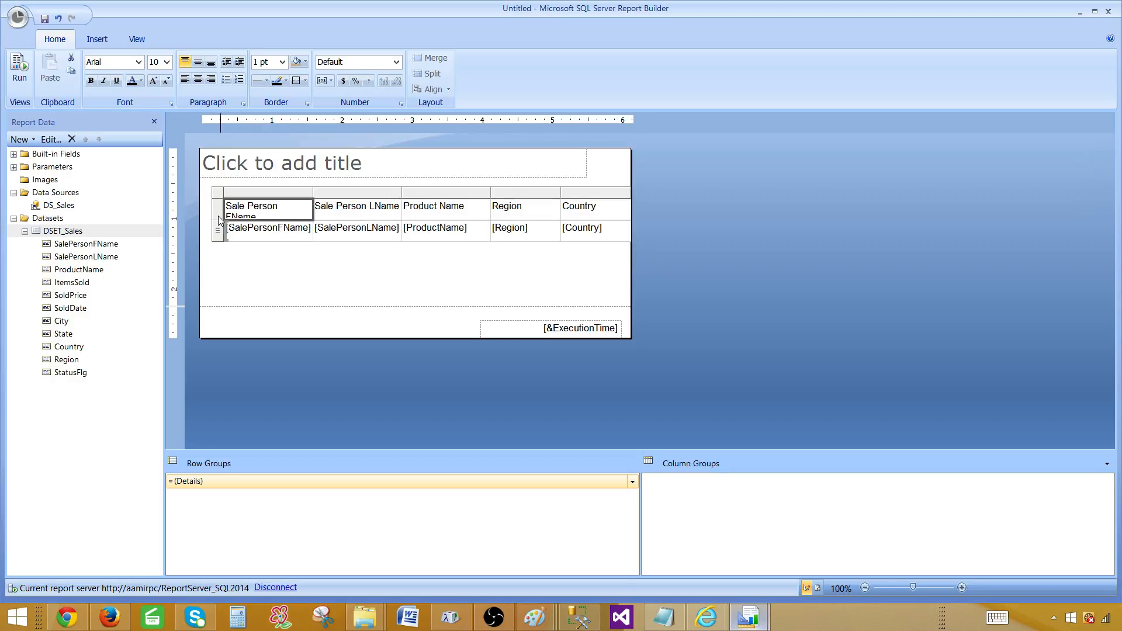
drag(313, 194, 342, 194)
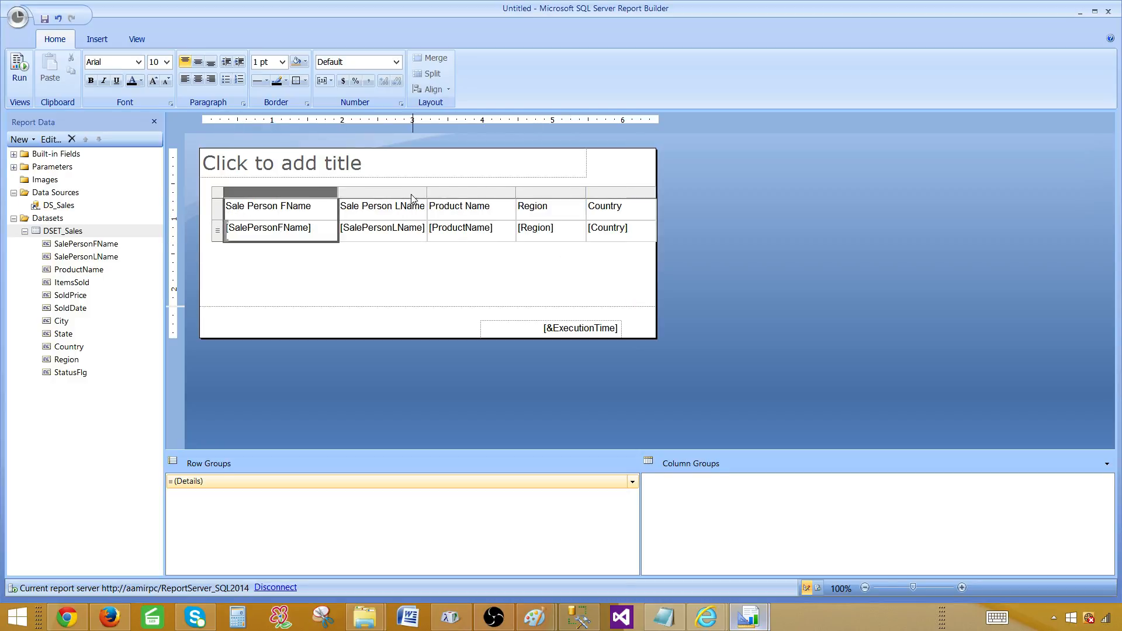
drag(430, 193, 448, 194)
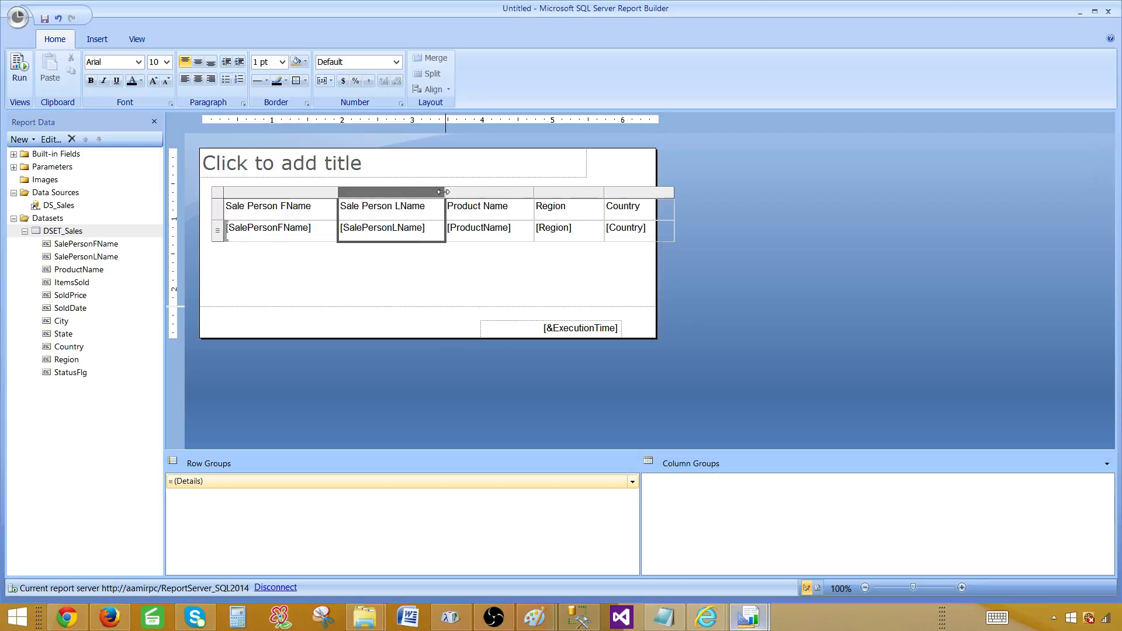
Step: Make the table's header row bold with a light yellow background, and reduce the height of the detail row
click(218, 209)
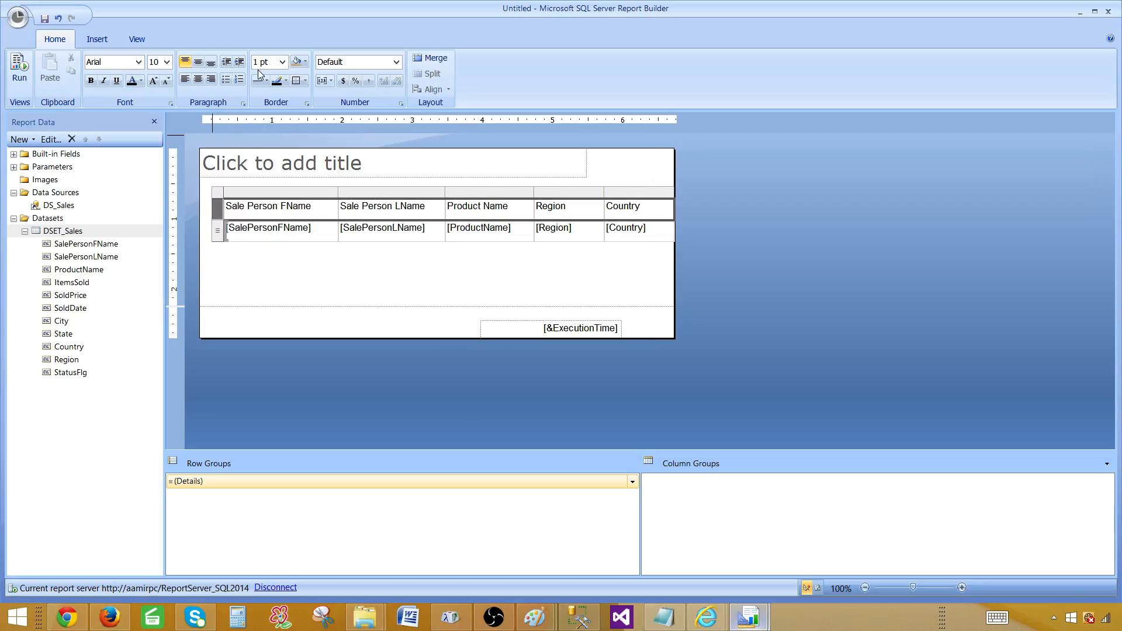
click(92, 81)
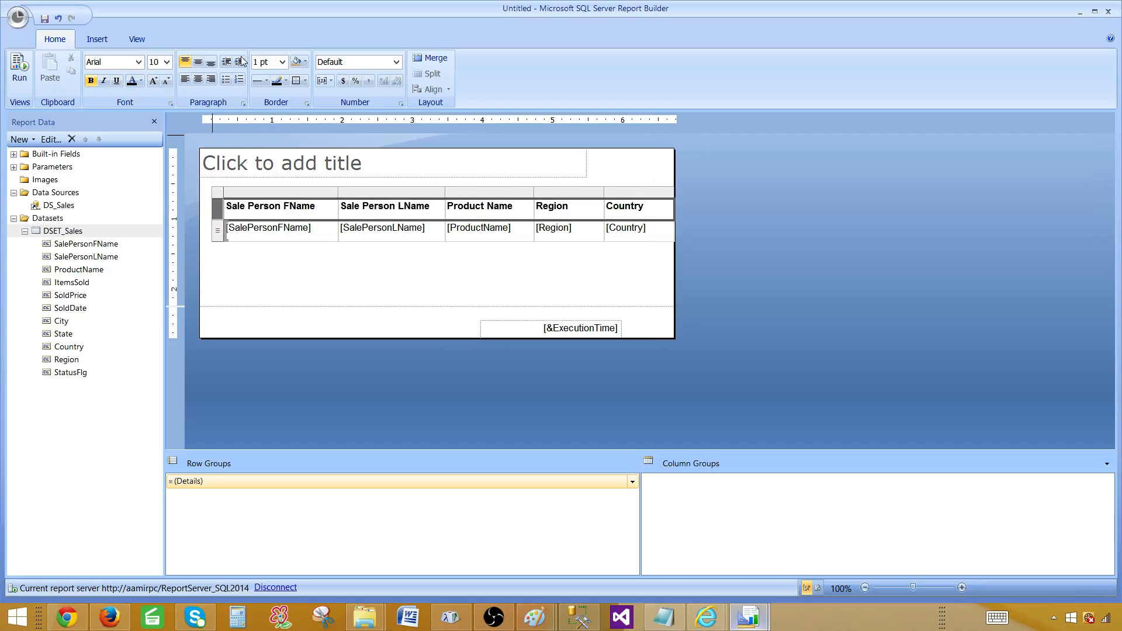
click(298, 63)
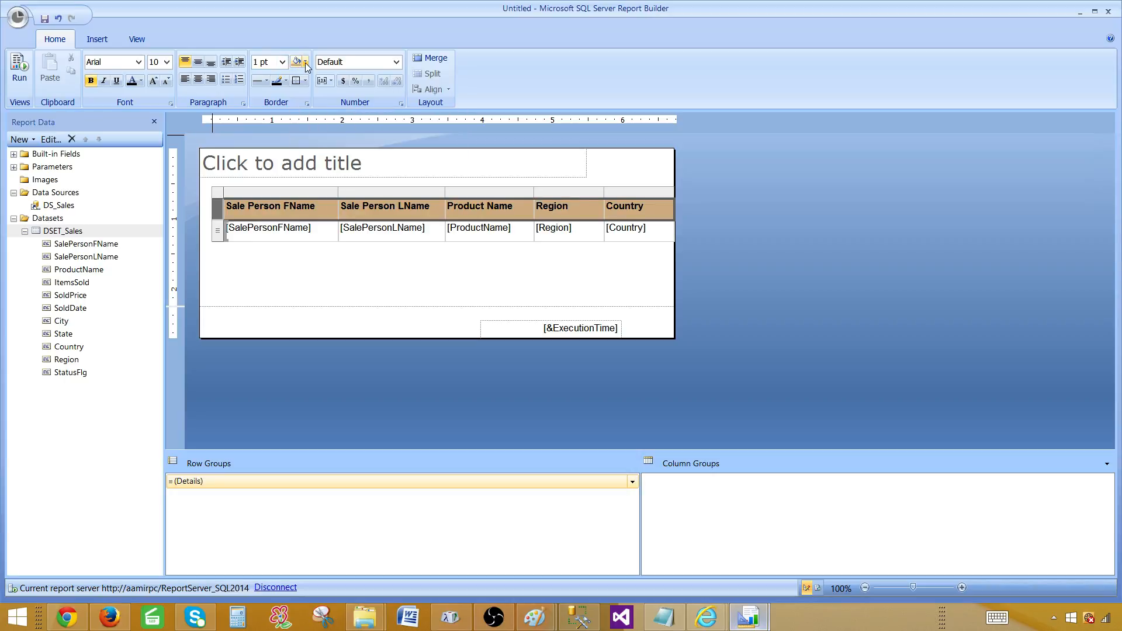
click(305, 62)
click(321, 132)
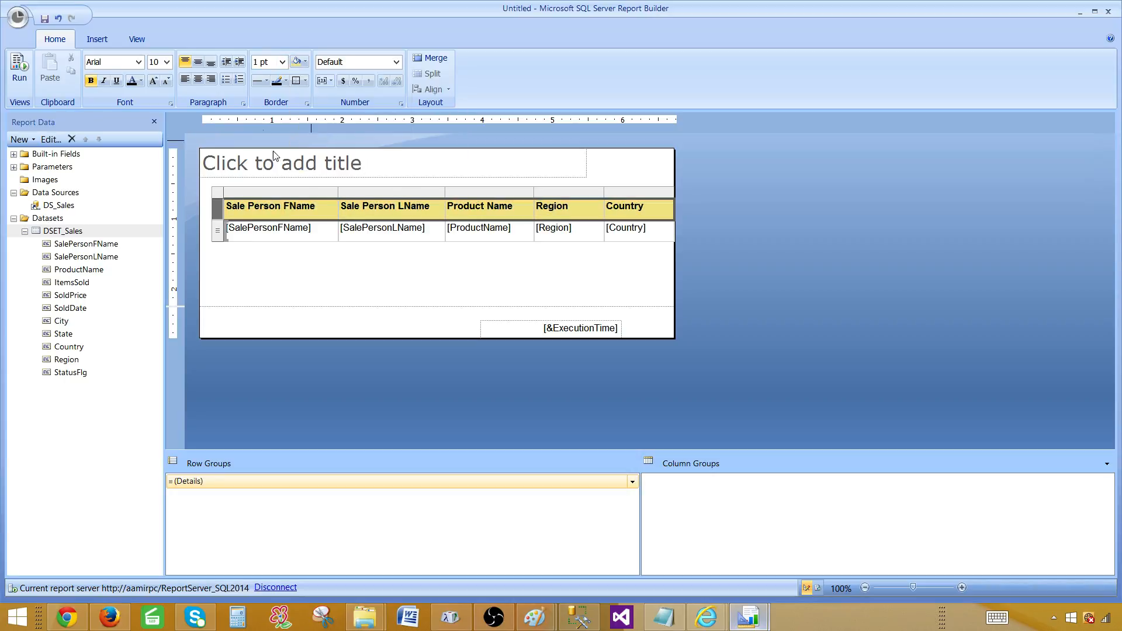
click(228, 230)
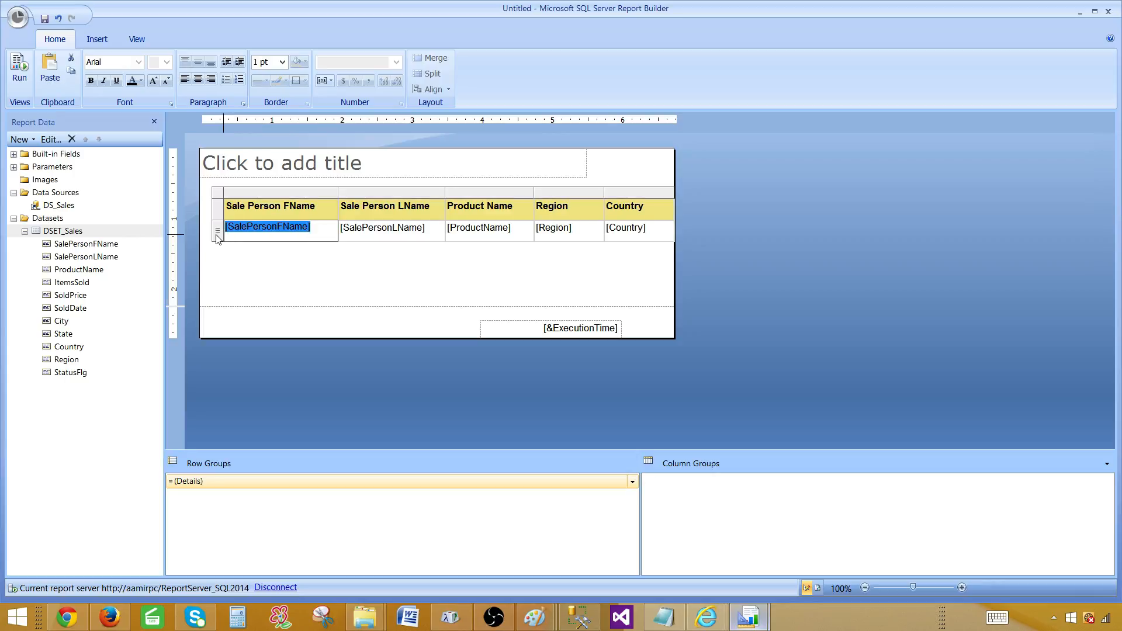
click(218, 229)
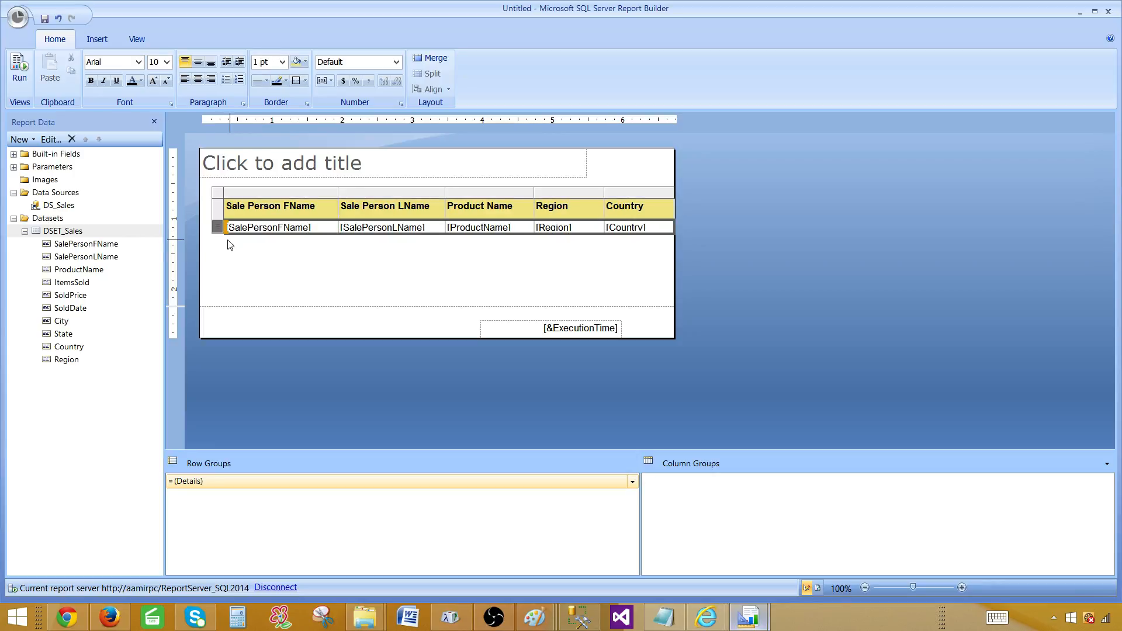
Step: Run the report for region Asia with country India, and rerun it with India and Pakistan entered together as the country name
click(26, 88)
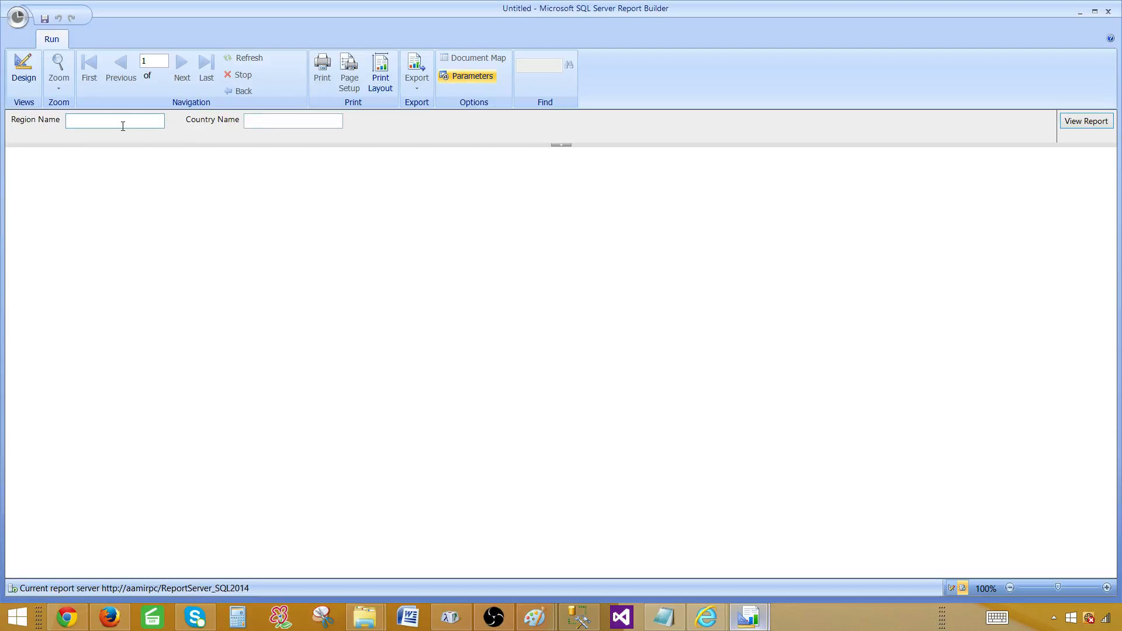
key(Tab)
text(India)
key(Return)
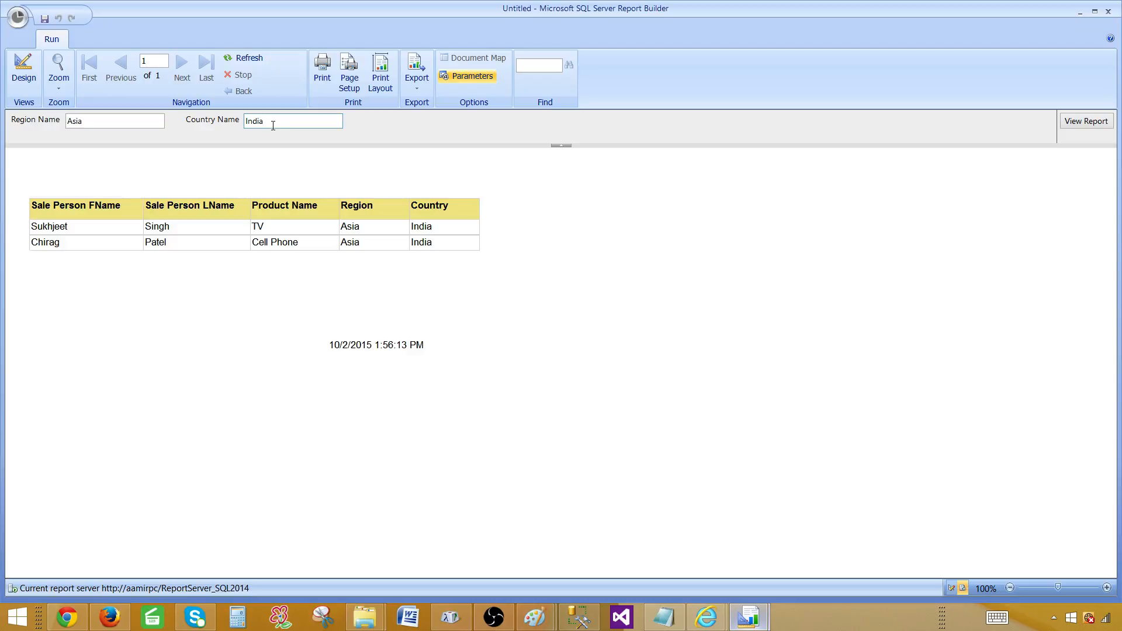
click(1087, 124)
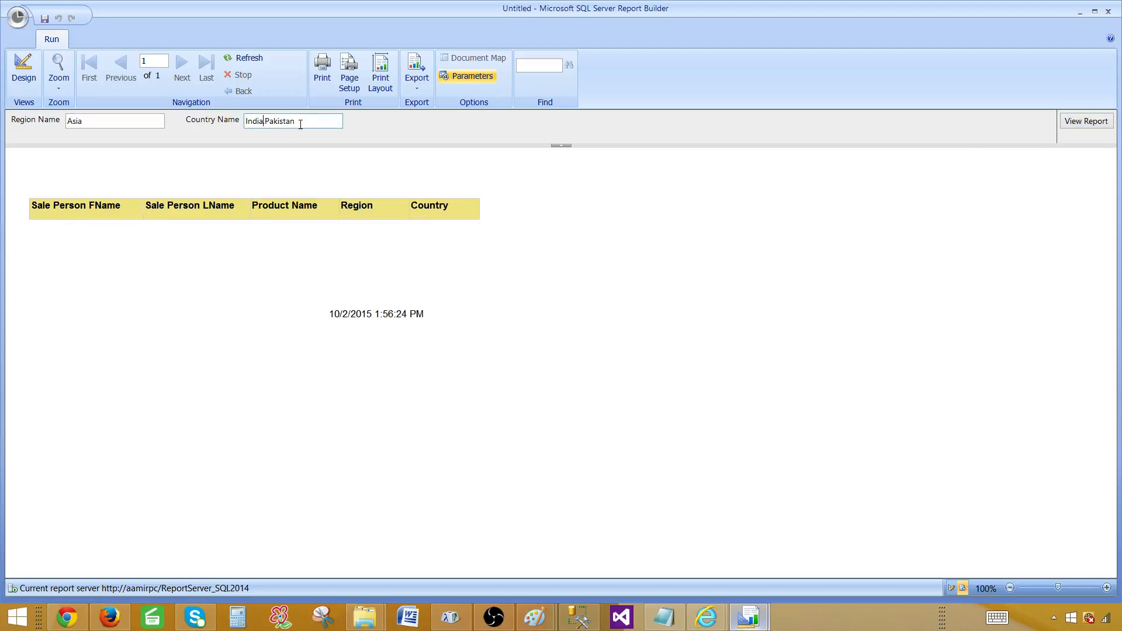
drag(300, 124, 233, 119)
Step: Return to the report design and review the RegionName parameter's general, available values and default values settings without changing them
click(24, 69)
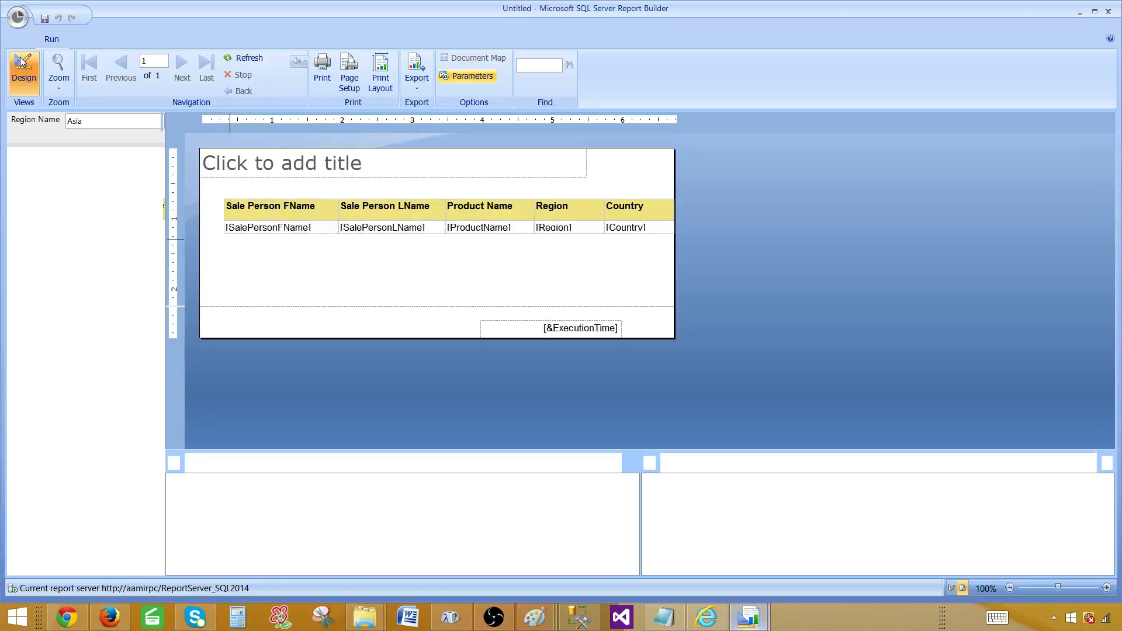
click(13, 166)
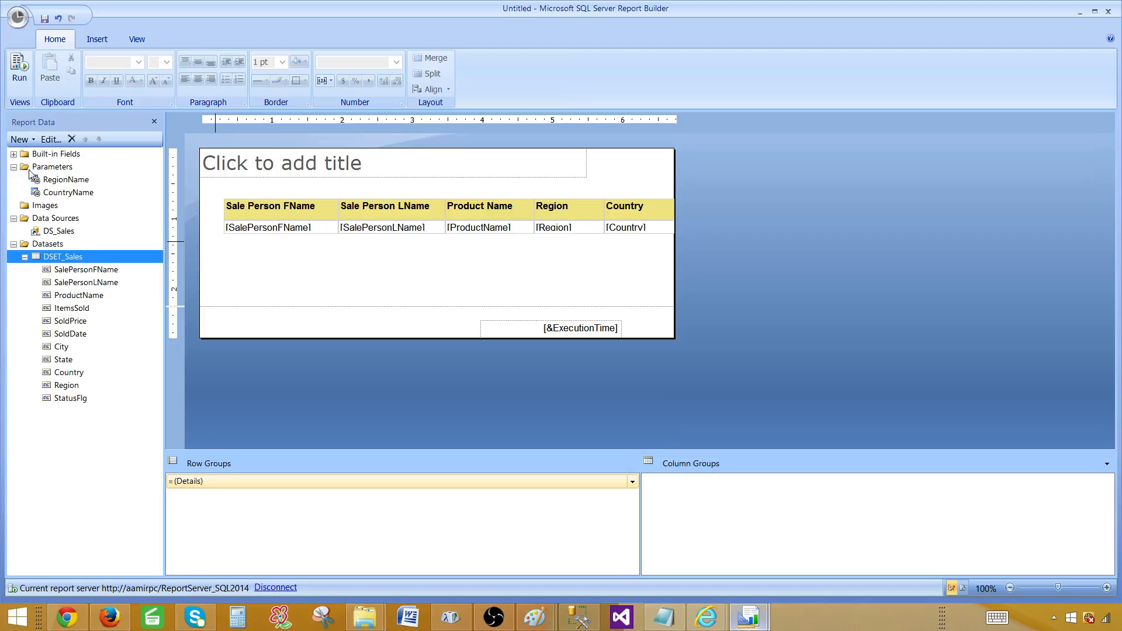
click(59, 181)
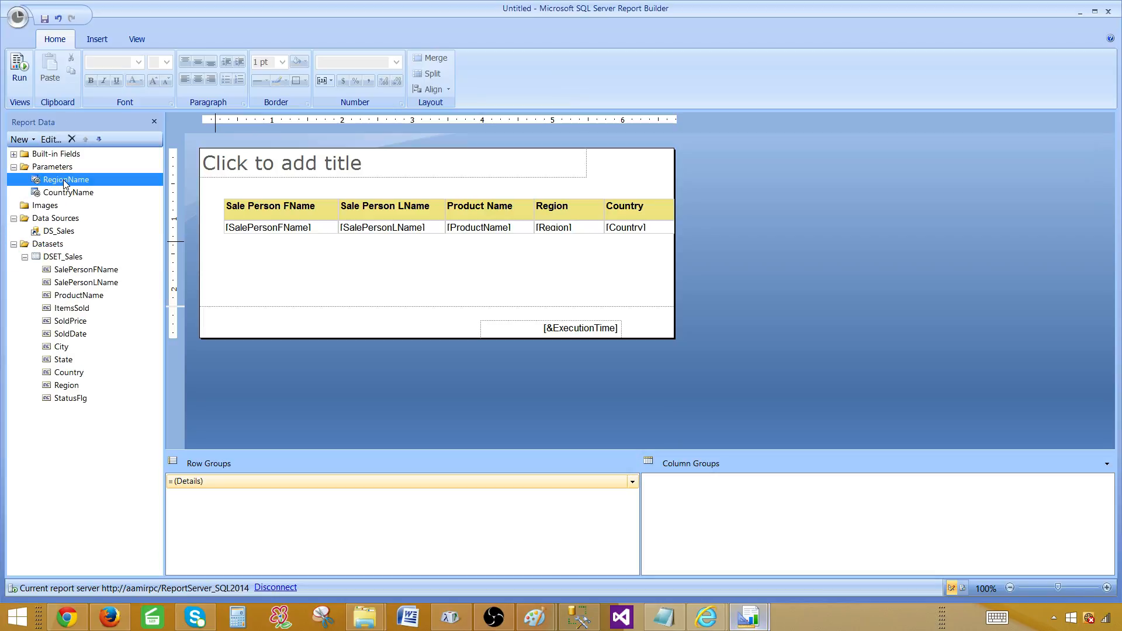
double_click(64, 181)
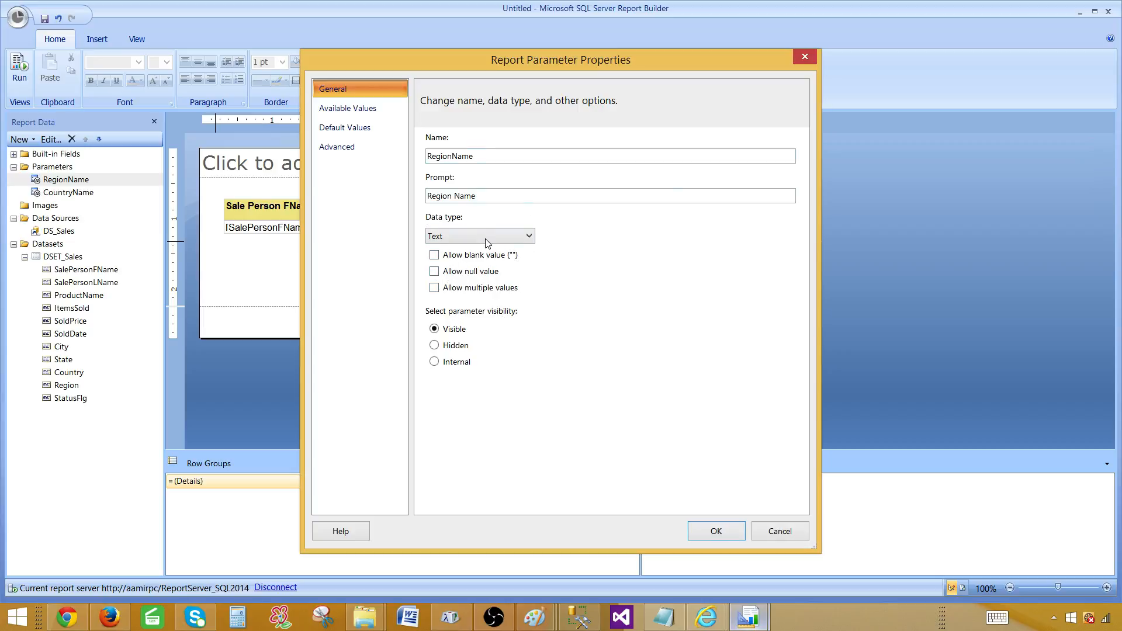
click(363, 107)
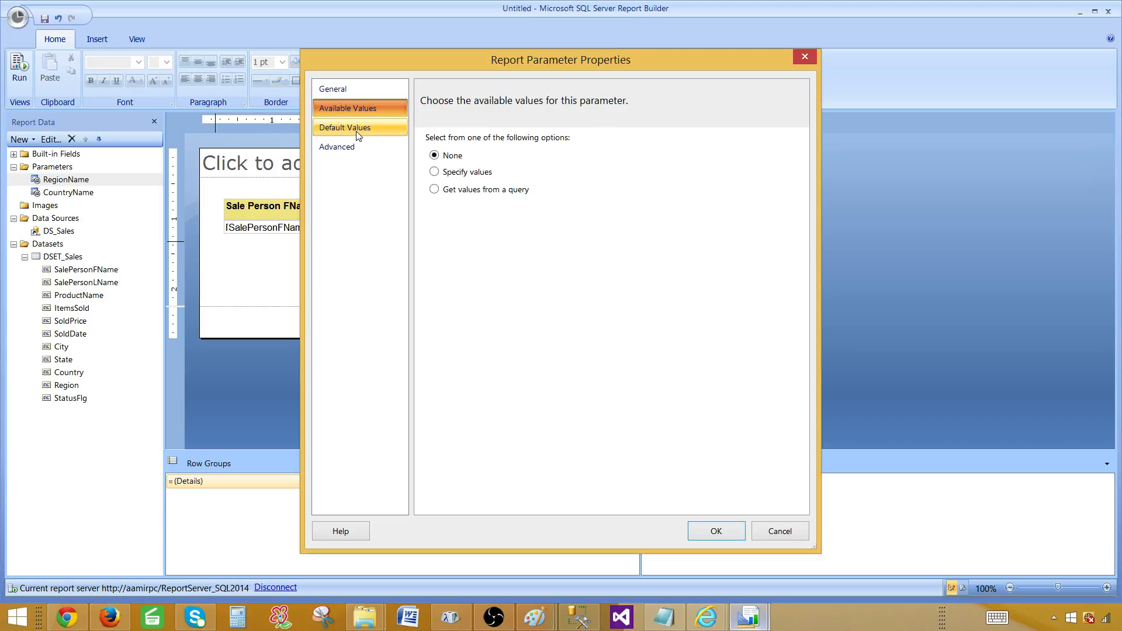
click(368, 129)
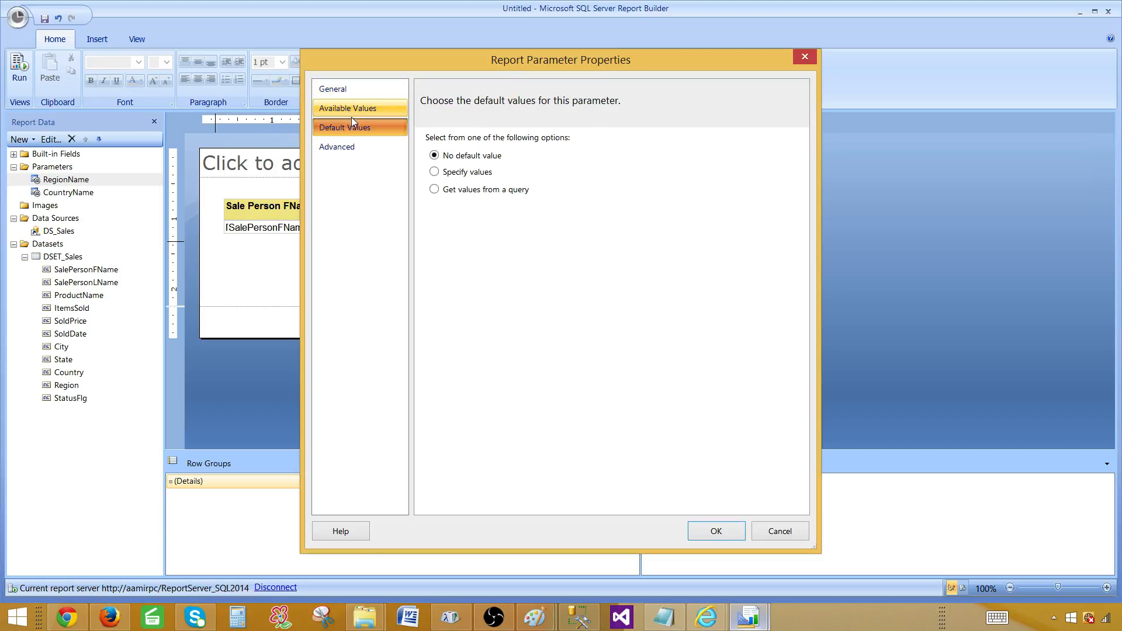
click(782, 534)
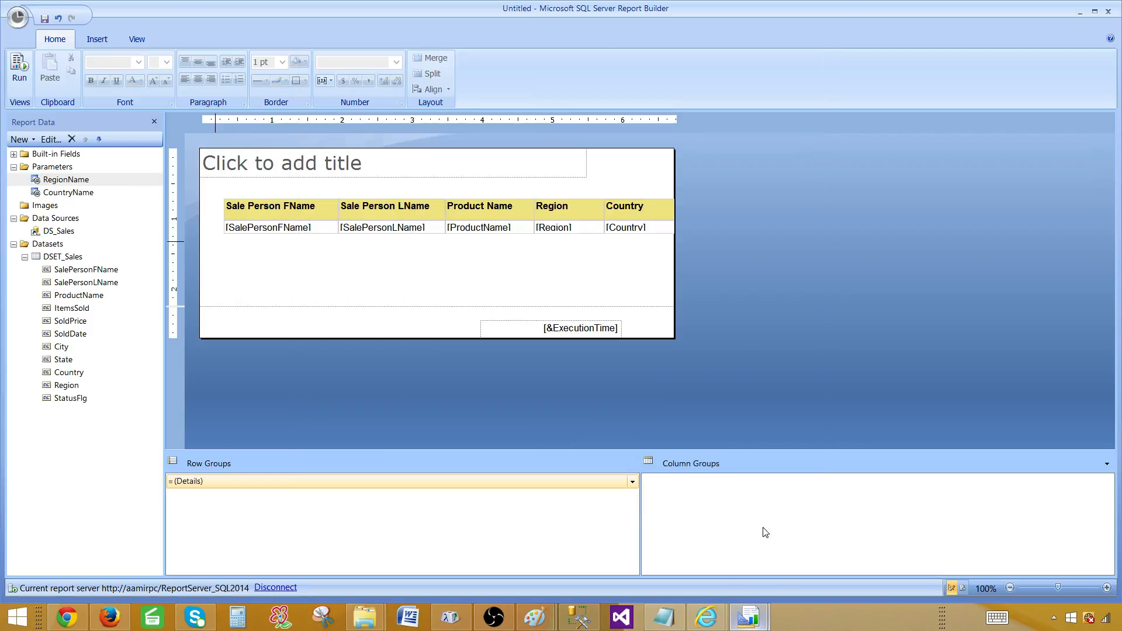
Step: Allow multiple values for the CountryName parameter
click(58, 195)
double_click(57, 195)
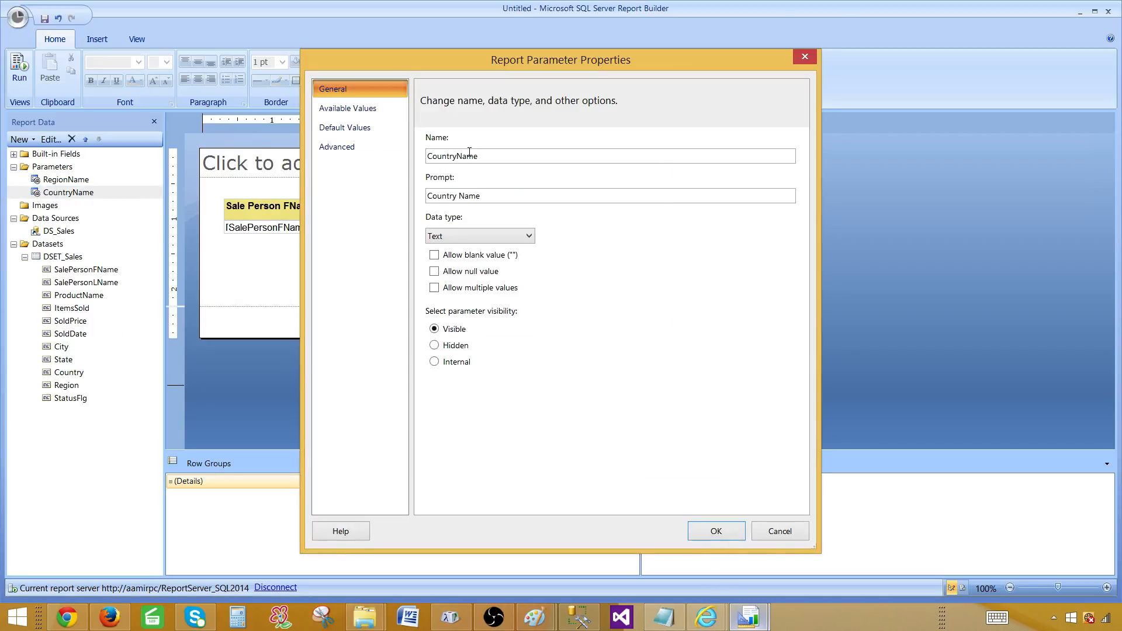
click(434, 288)
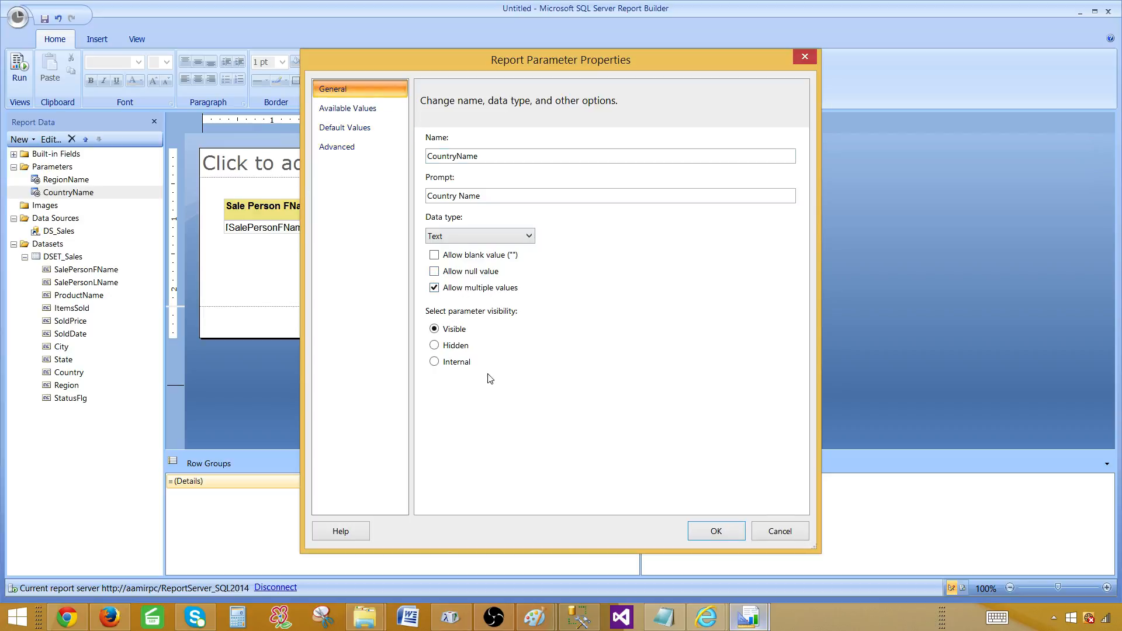
click(716, 530)
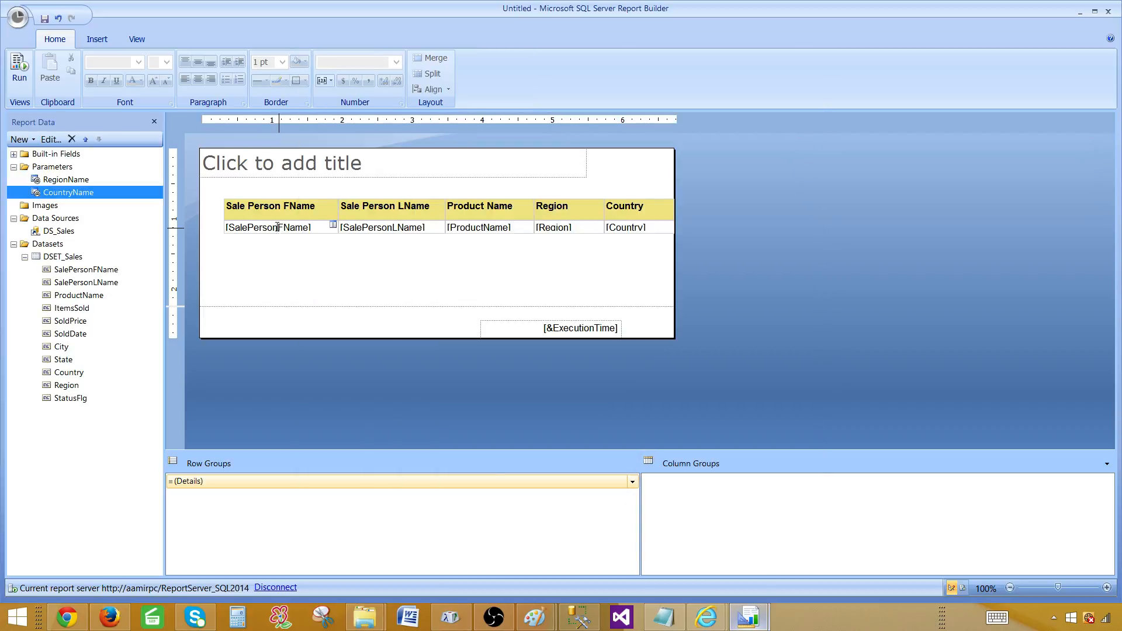
Step: Run the report for region Asia with India and Pakistan entered as separate country values
click(24, 71)
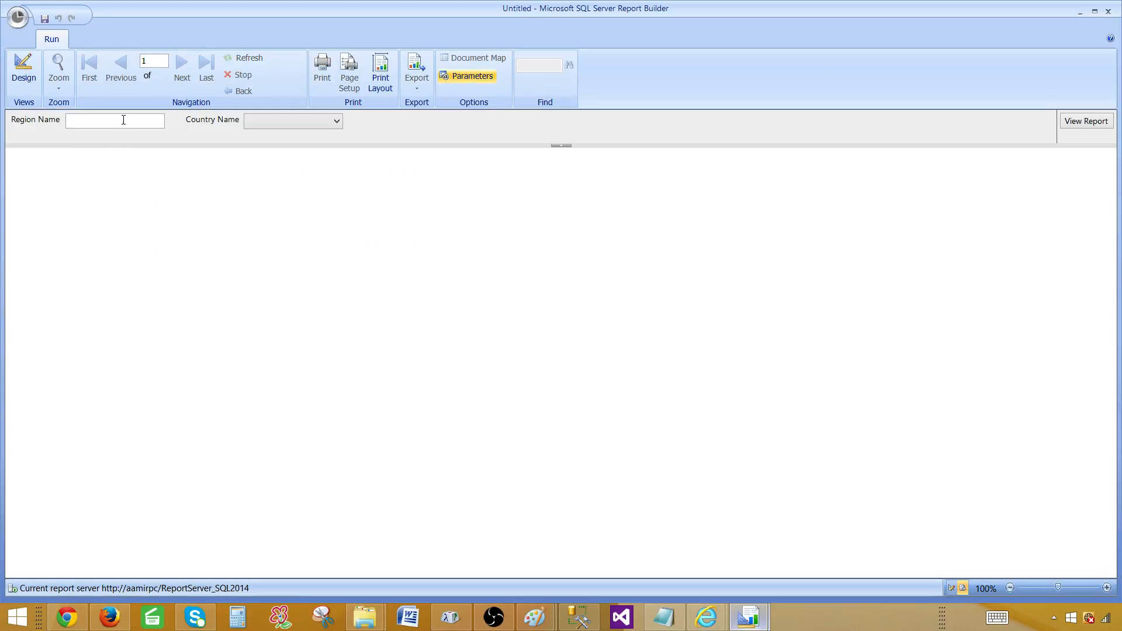
text(Asia)
key(Return)
click(678, 362)
click(294, 125)
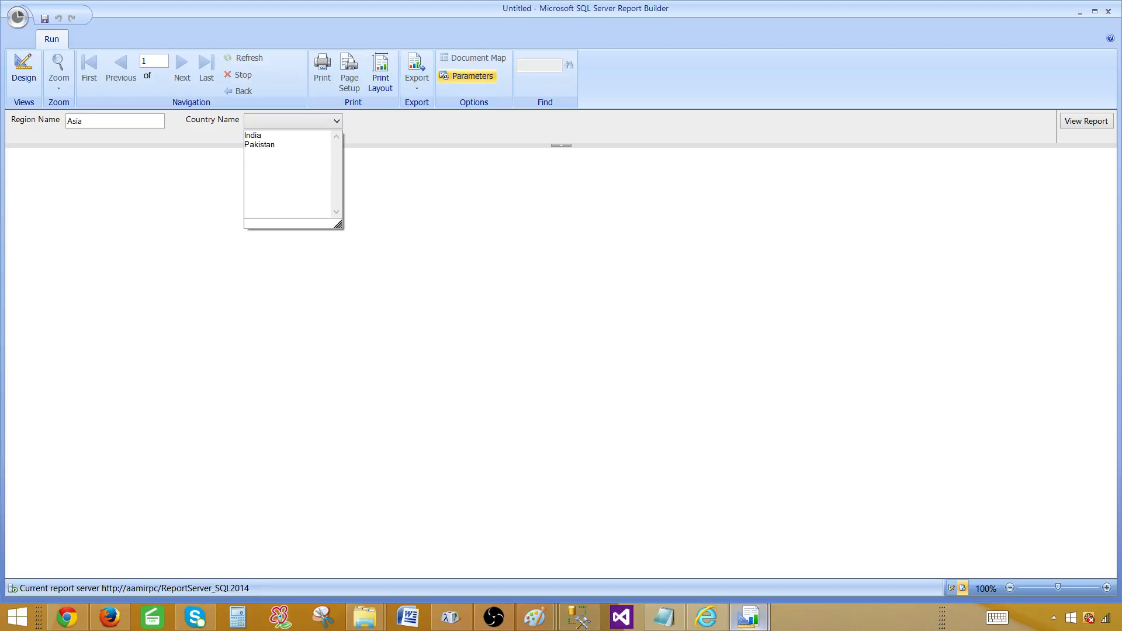
click(438, 142)
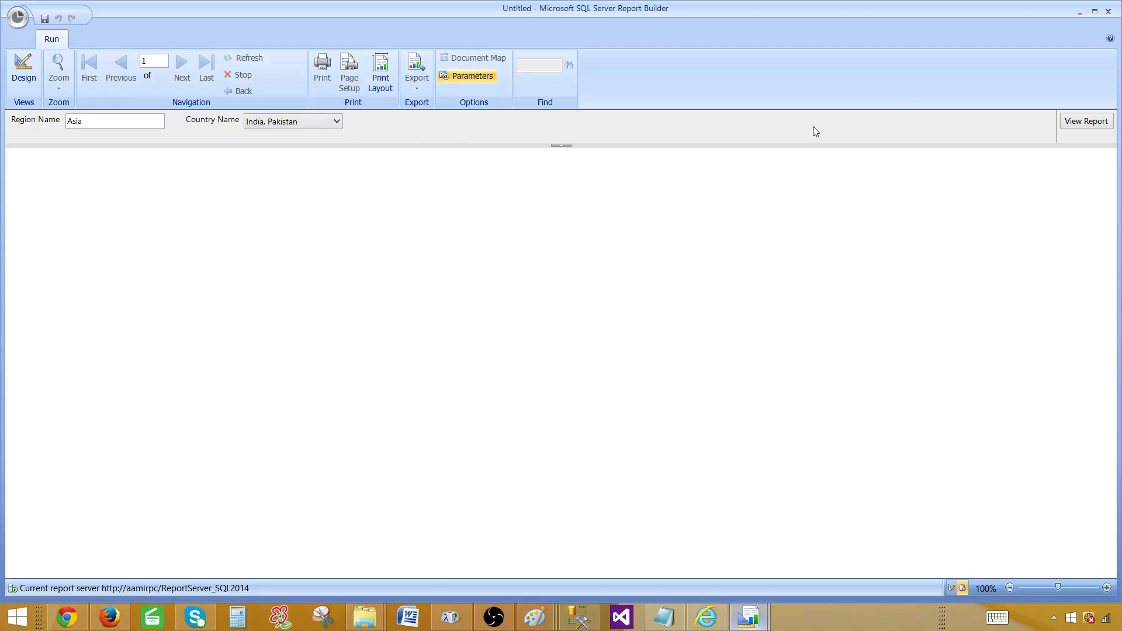
click(1067, 123)
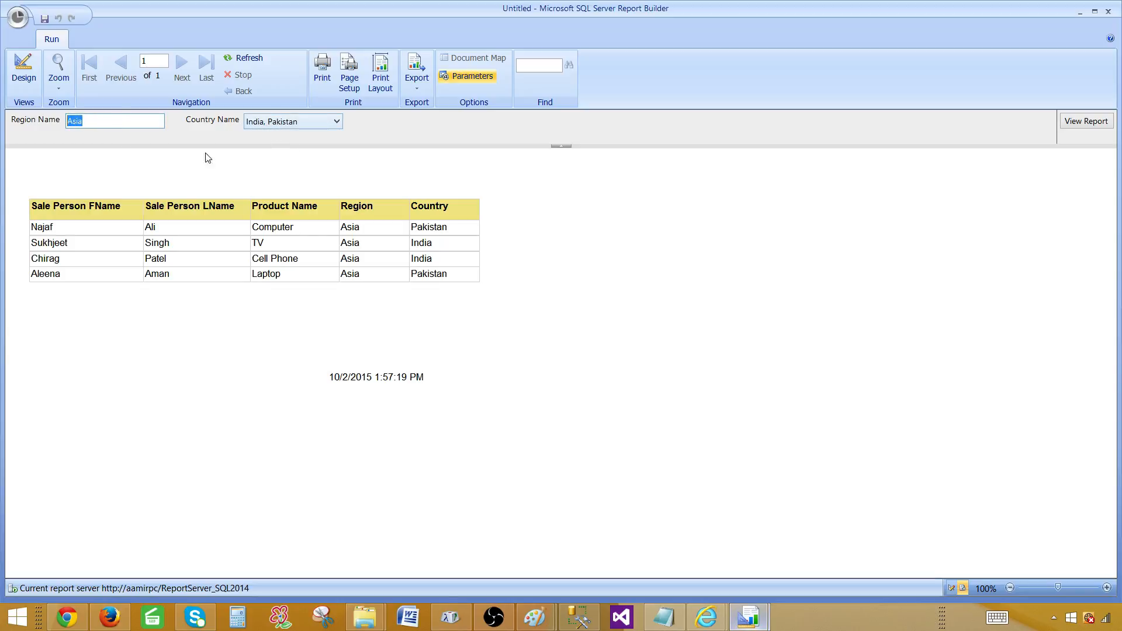
Step: In the report design, add an embedded dataset DSET_Region_Param using DS_Sales with the query "Select distinct Region from dbo.TotalSale"
click(24, 76)
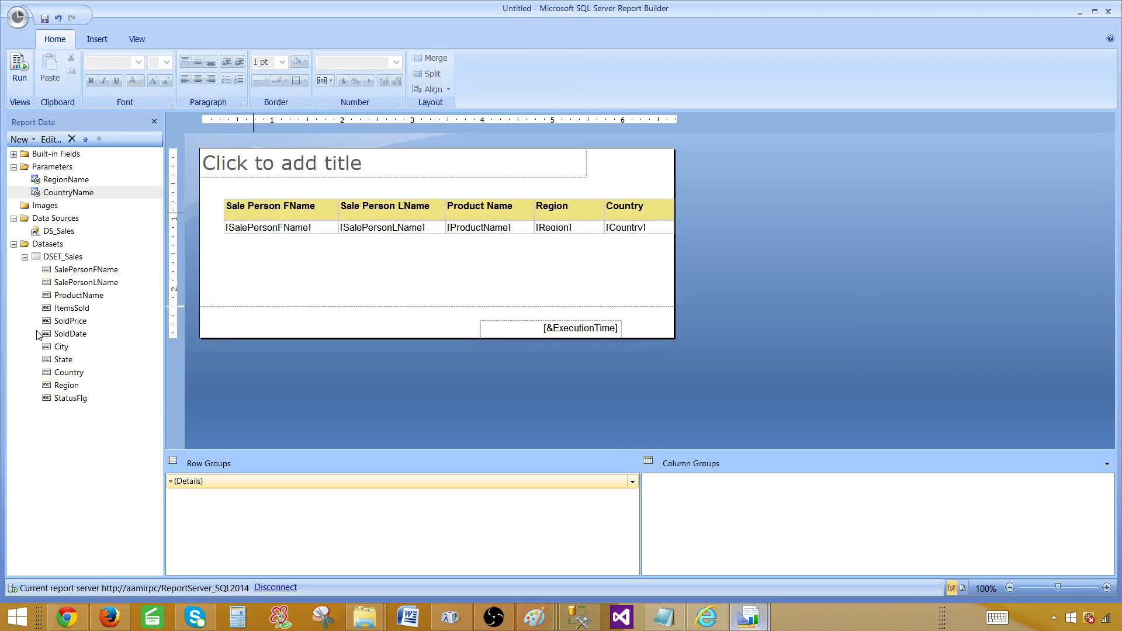
right_click(58, 247)
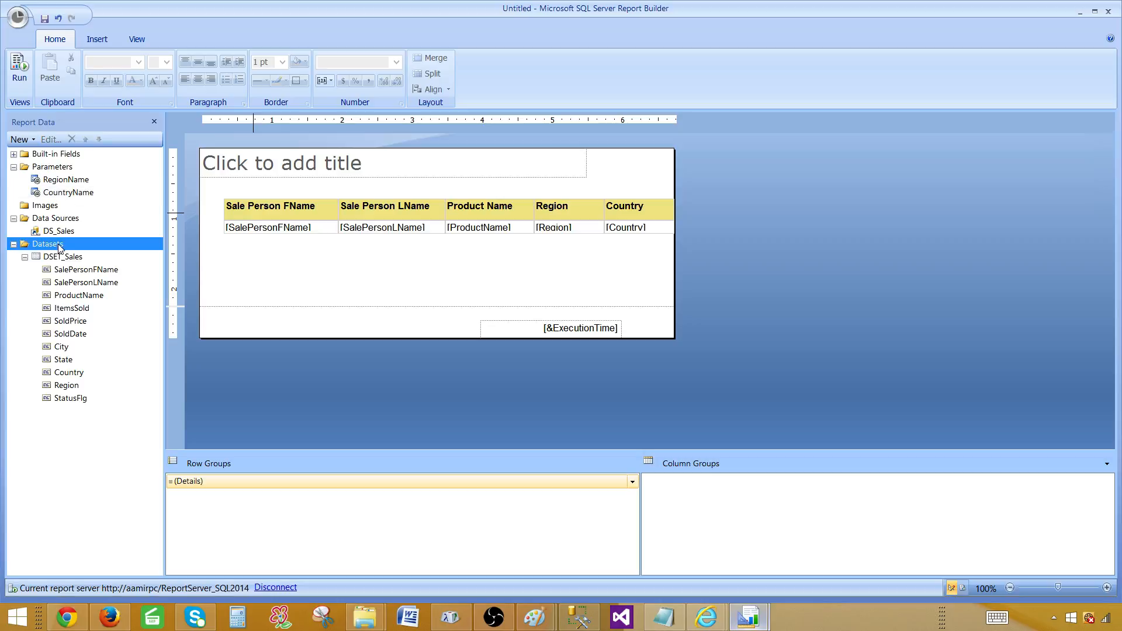
click(84, 255)
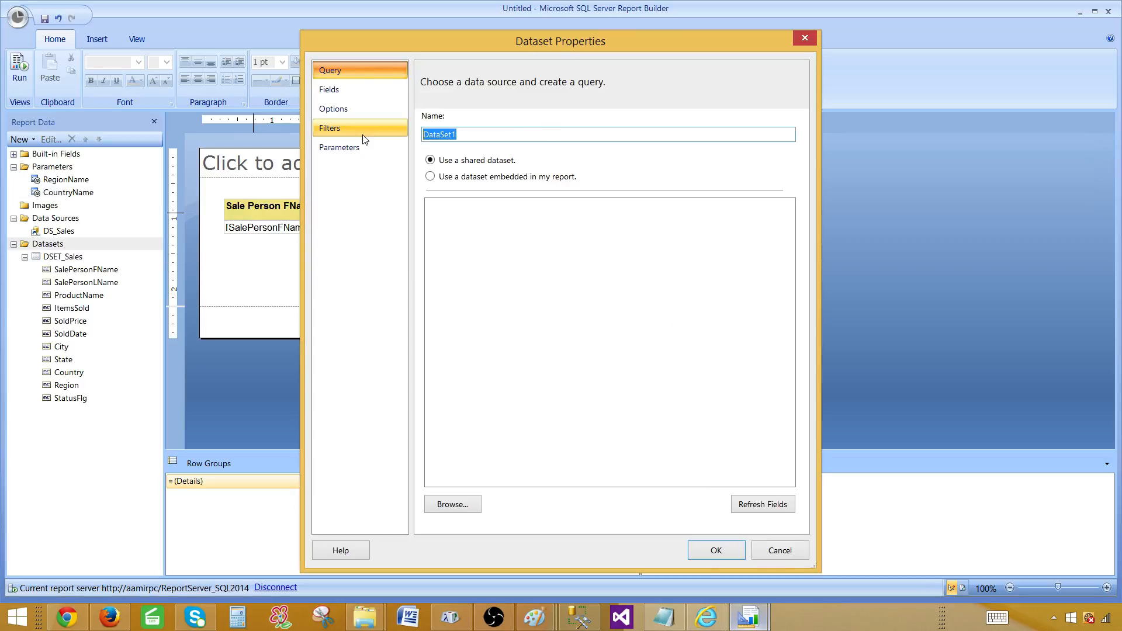
text(DSET_Region_Param)
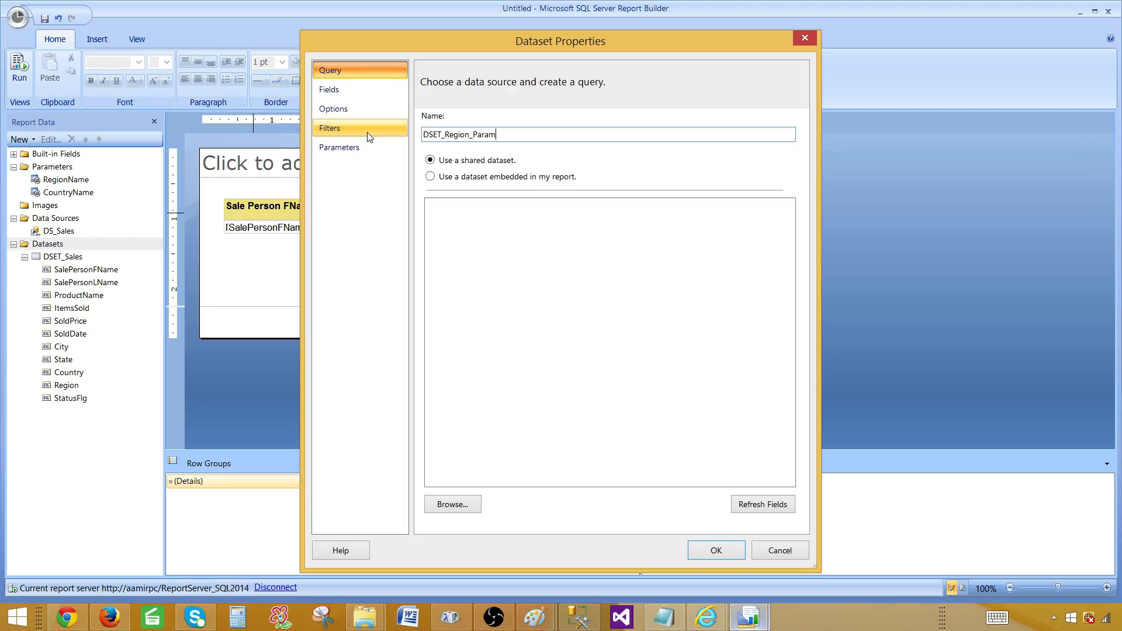
click(439, 178)
click(478, 225)
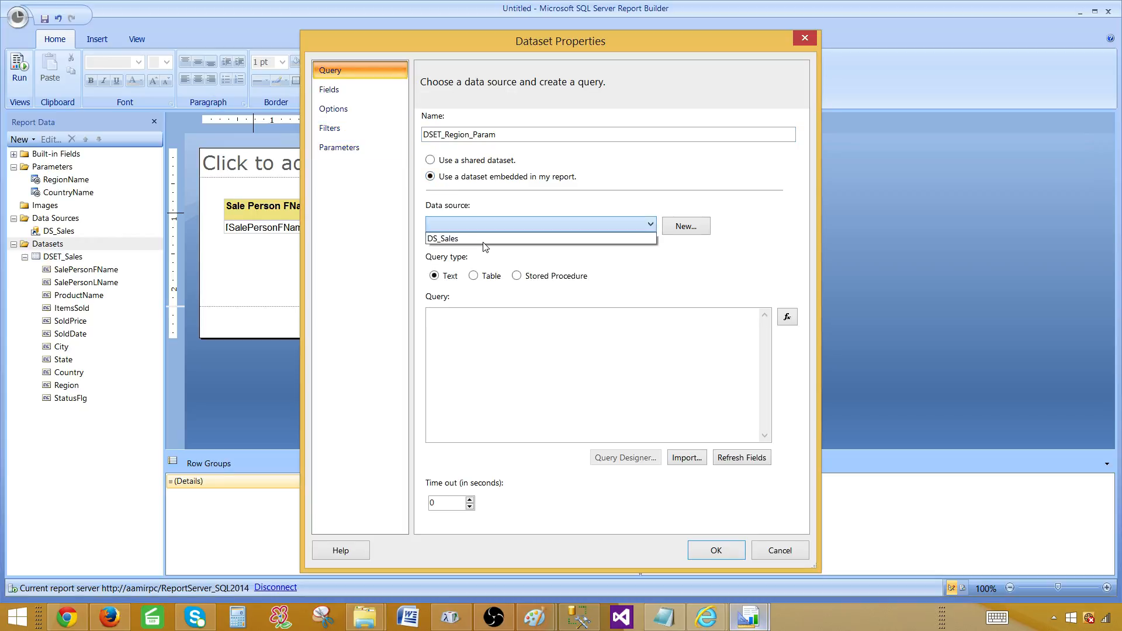
click(484, 239)
click(518, 363)
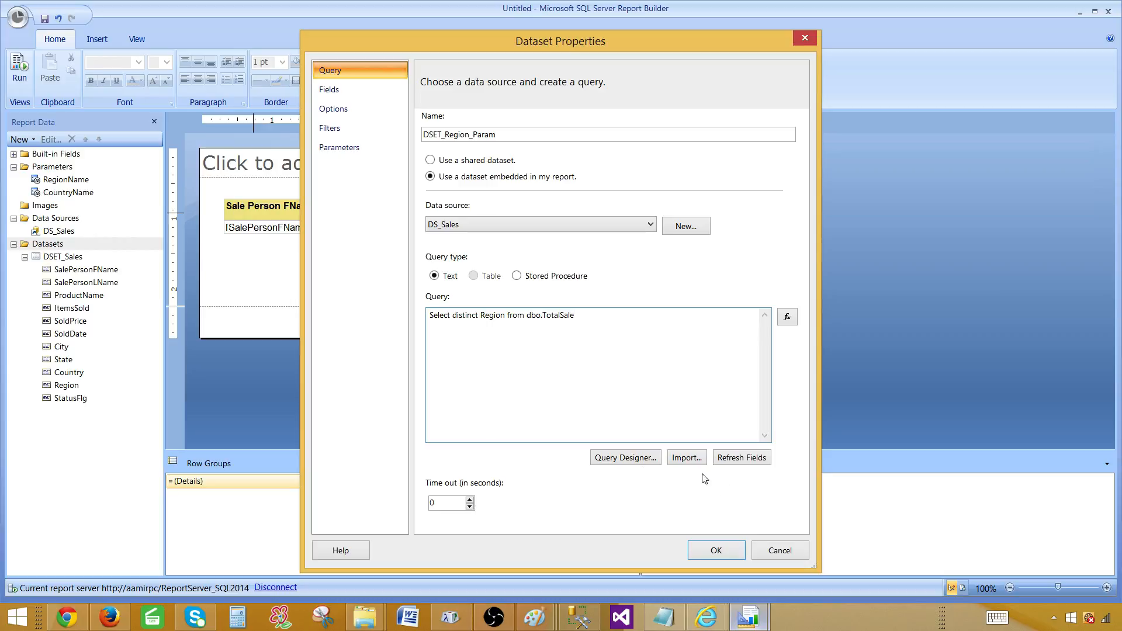
click(716, 550)
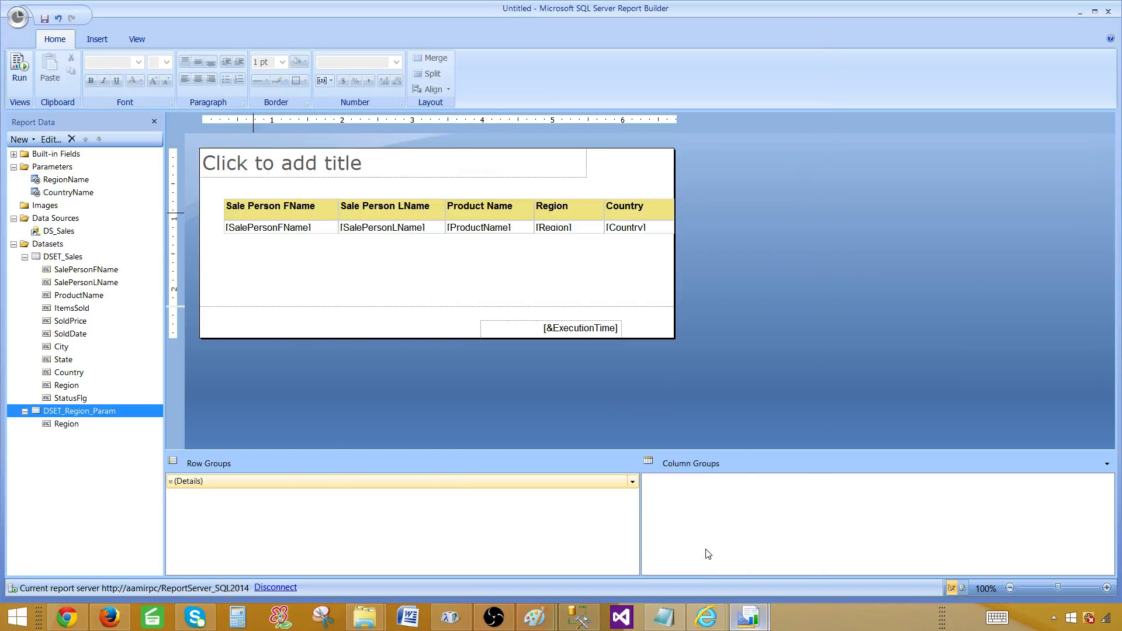
Step: Have the RegionName parameter get its available values from DSET_Region_Param, with Region as both value field and label field
click(65, 426)
click(66, 180)
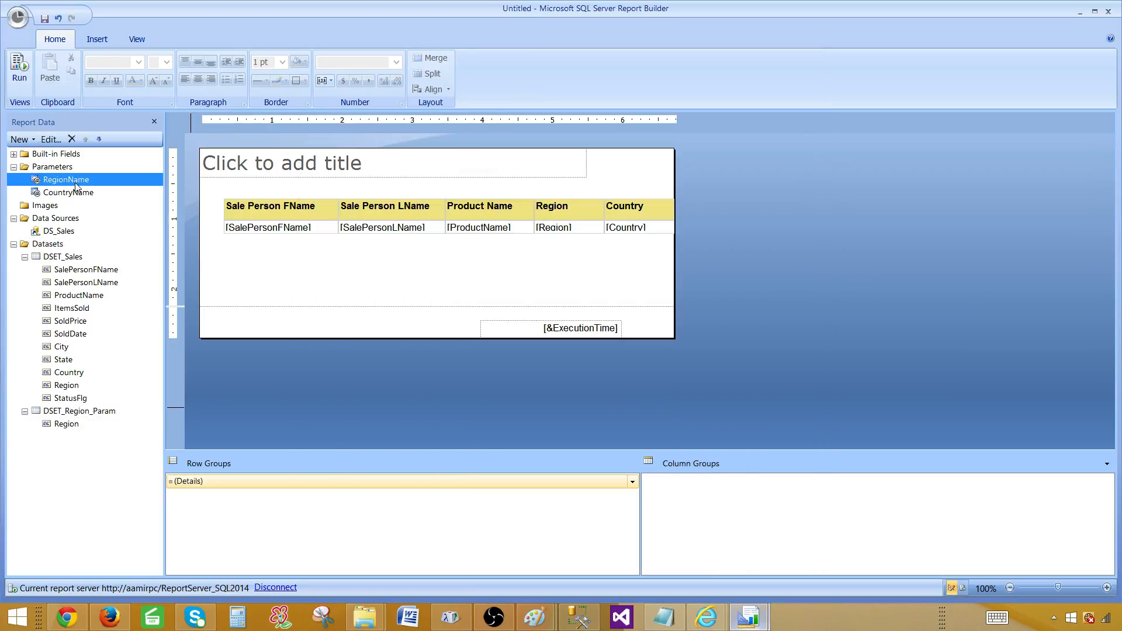
double_click(82, 182)
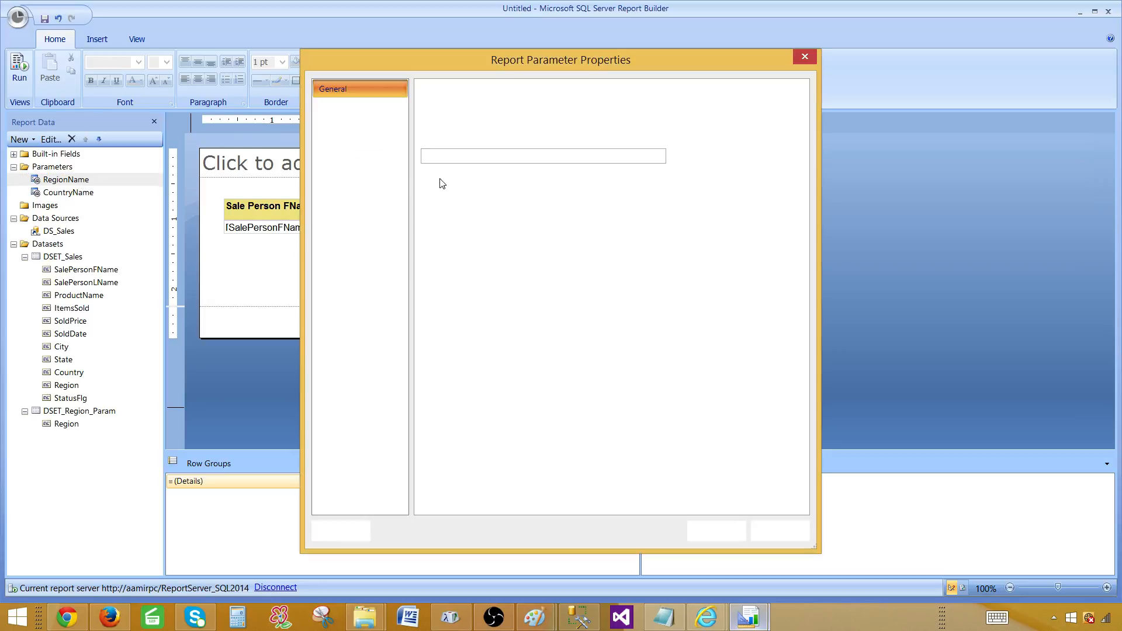
click(348, 108)
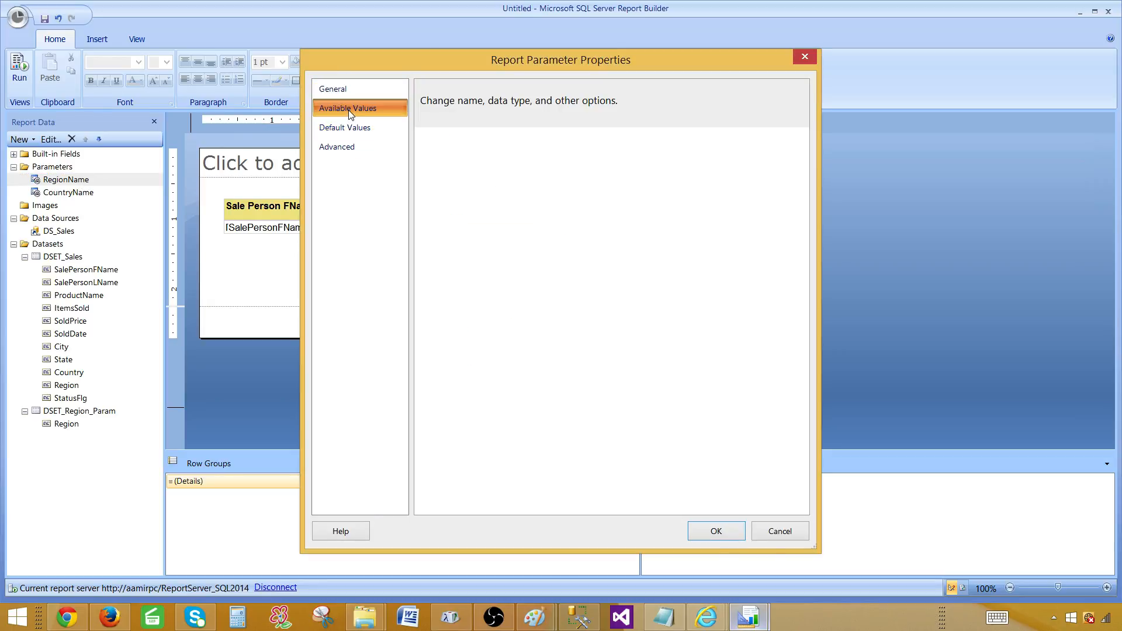
click(444, 192)
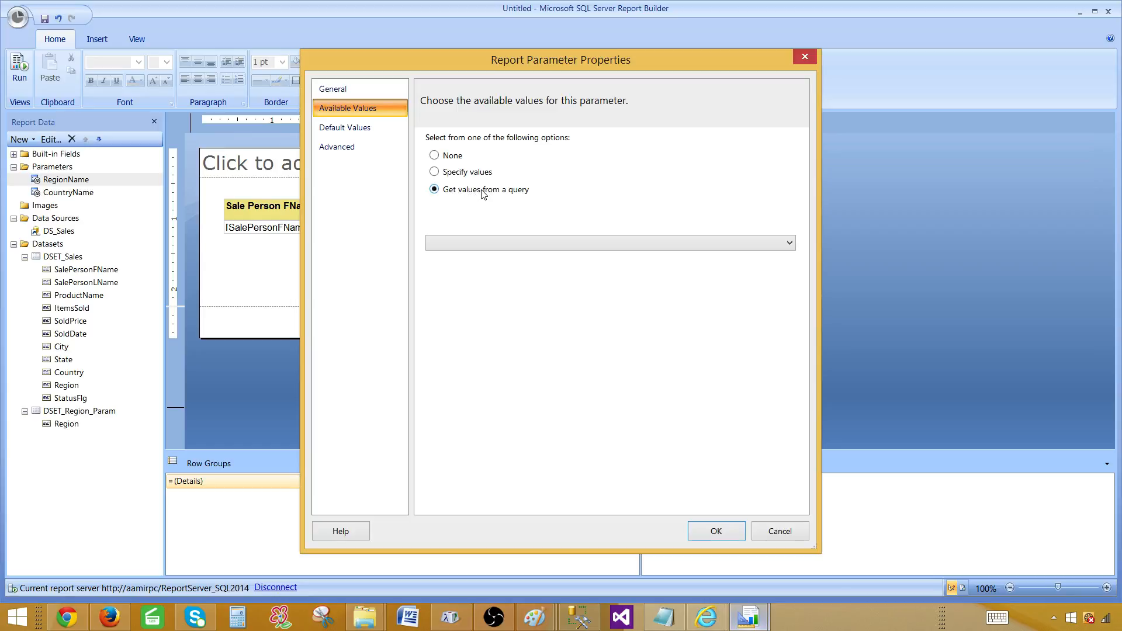
click(482, 244)
click(482, 267)
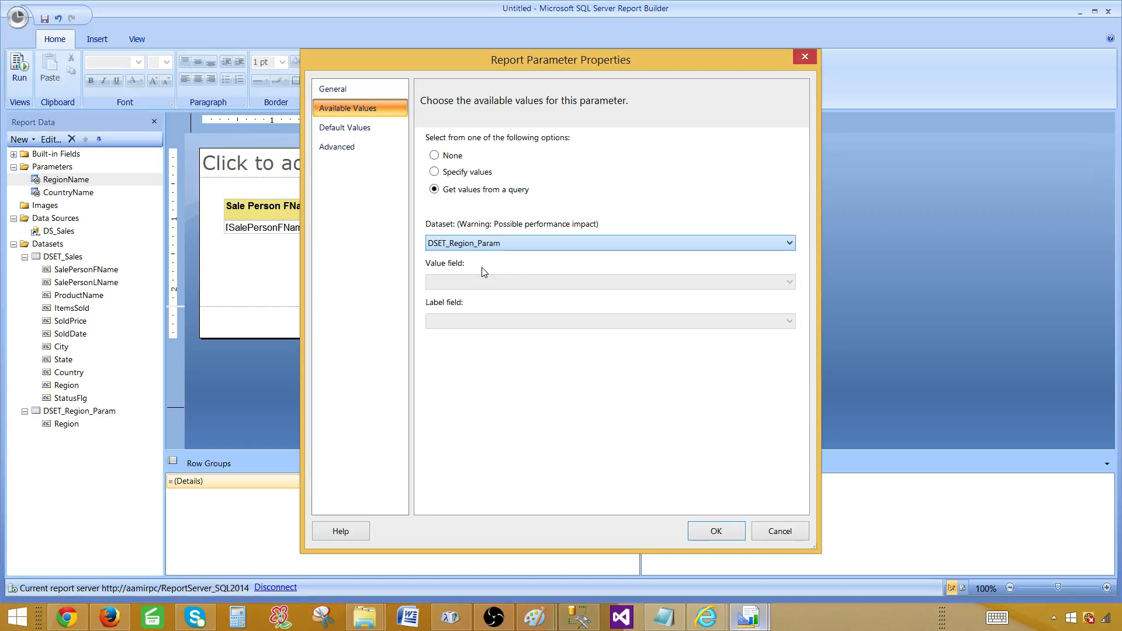
click(500, 283)
click(458, 294)
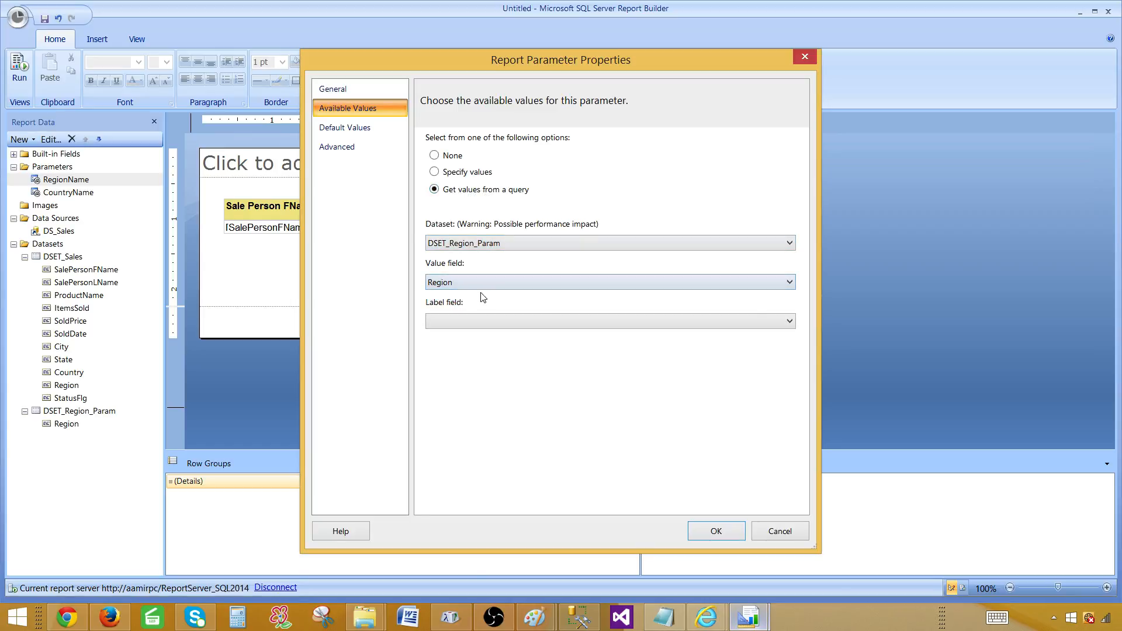
click(464, 325)
click(468, 336)
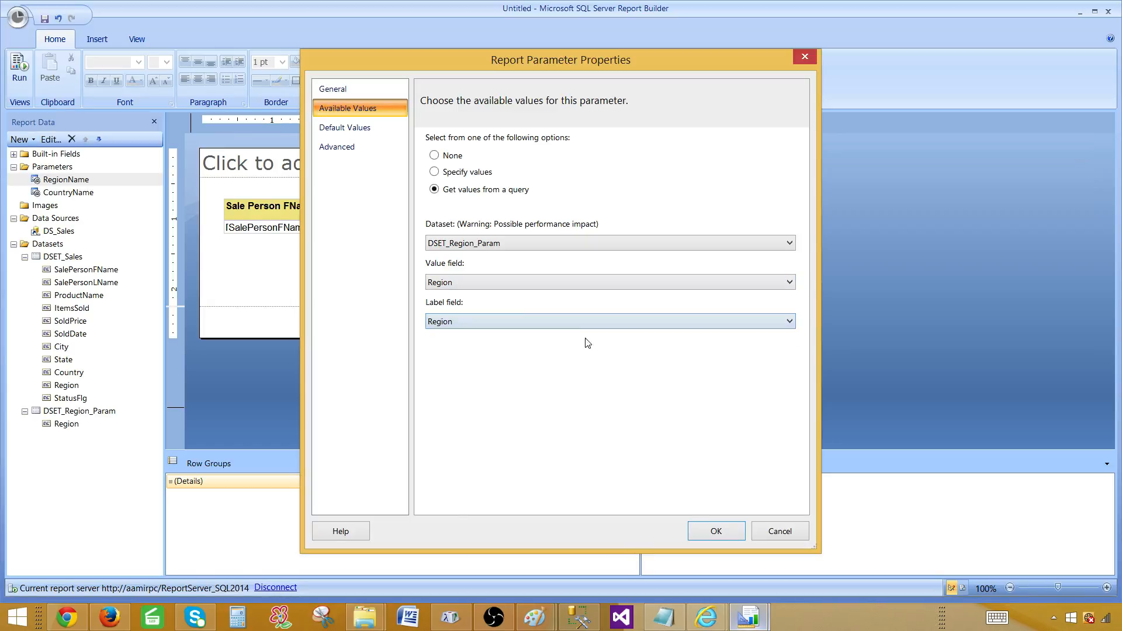
click(702, 531)
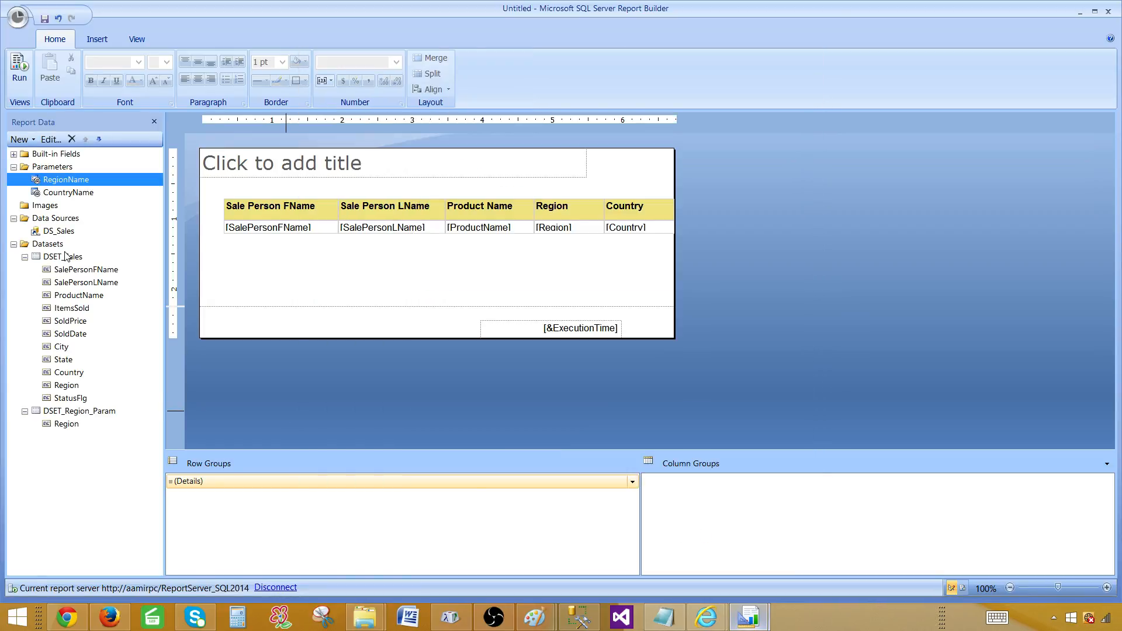
Step: Run the report, choose Asia as the region name, and check the entry list of the country name parameter
click(19, 69)
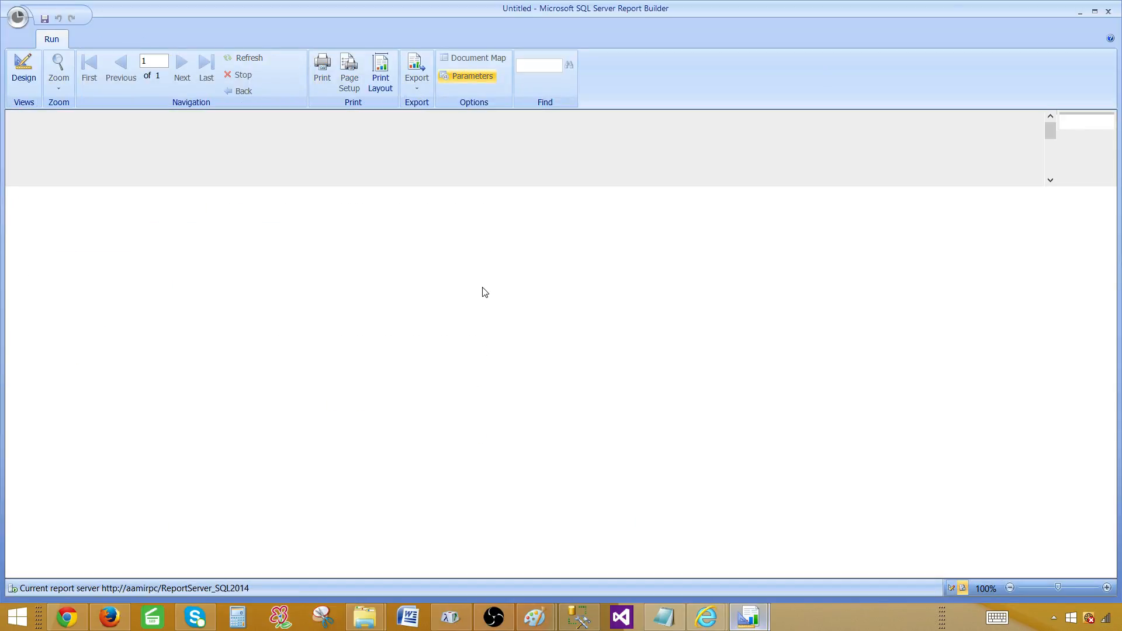
click(127, 121)
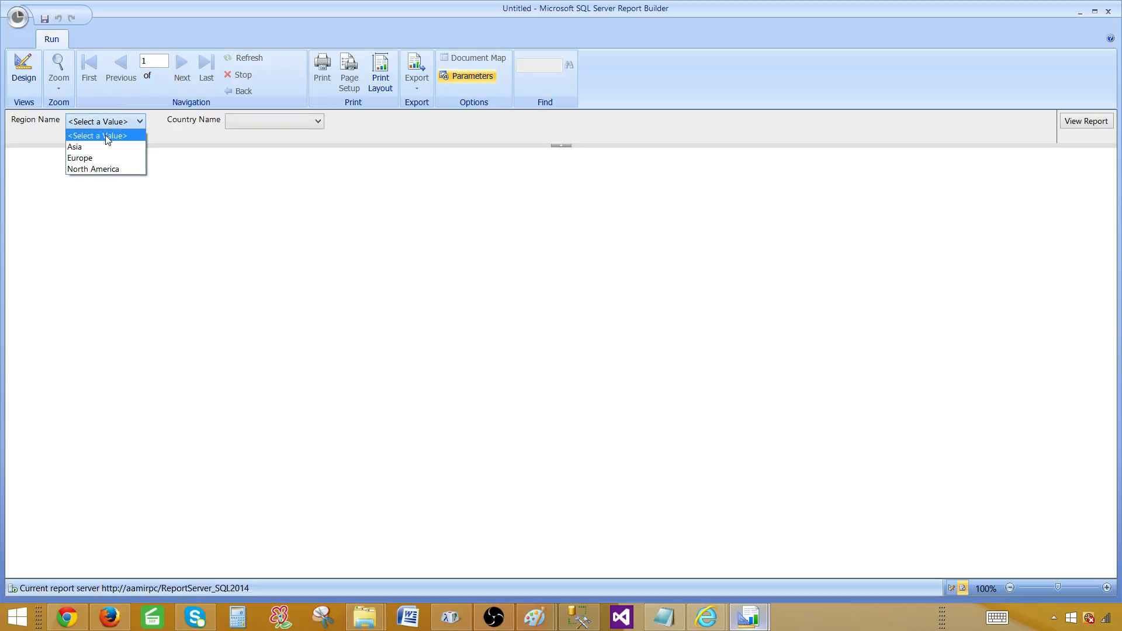
click(87, 147)
click(233, 122)
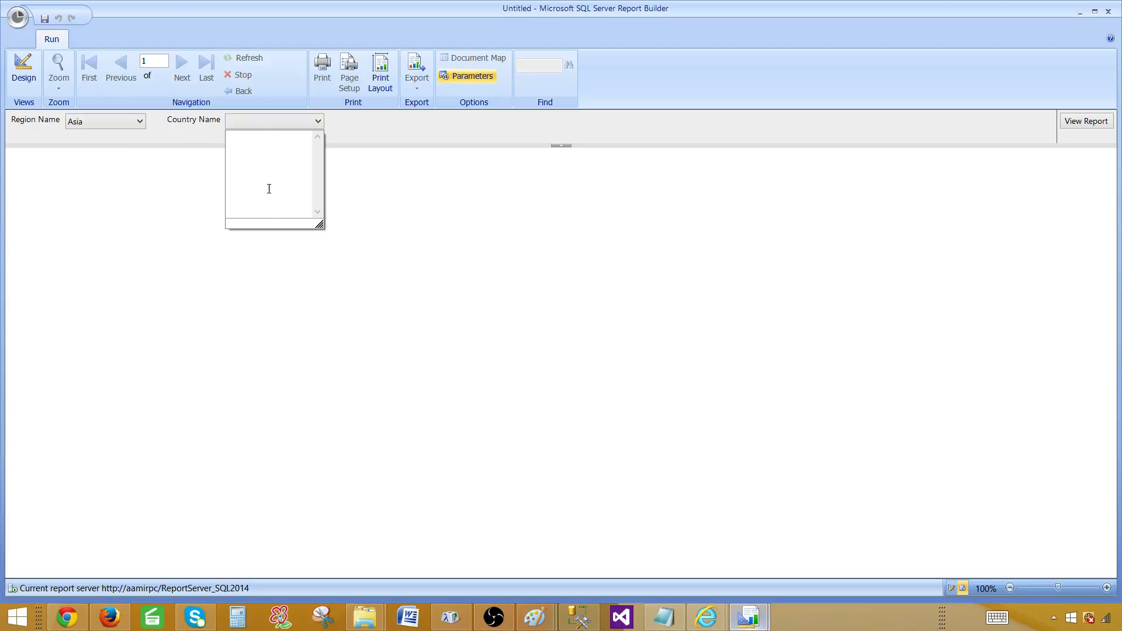
click(169, 129)
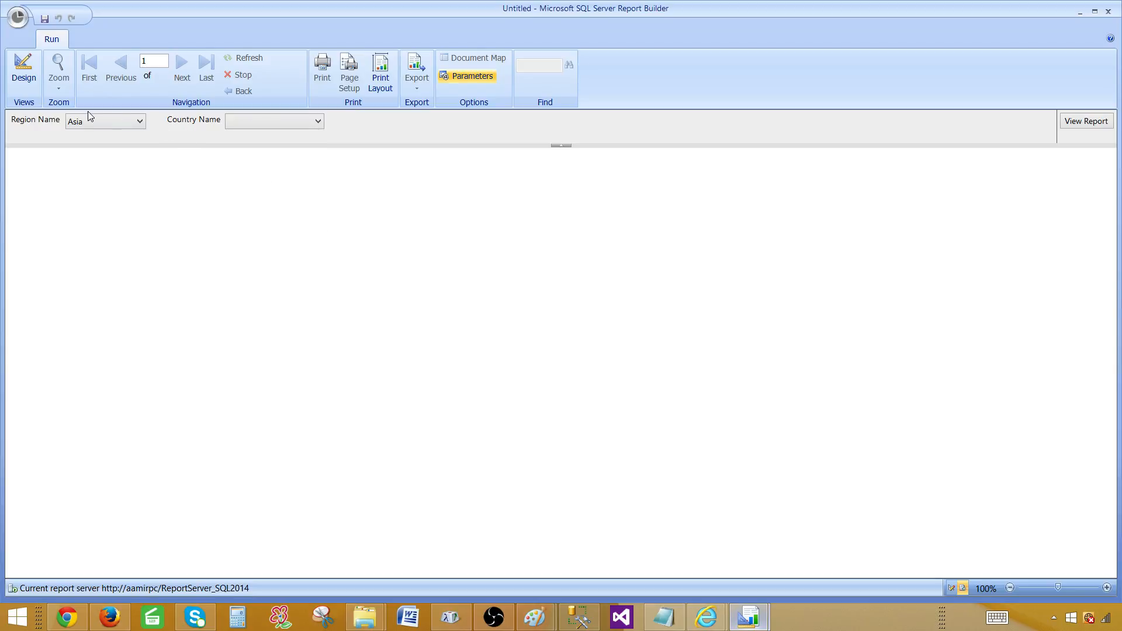
Step: Return to the design and start a new embedded dataset named DSET_Country_Param that uses the DS_Sales data source
click(14, 69)
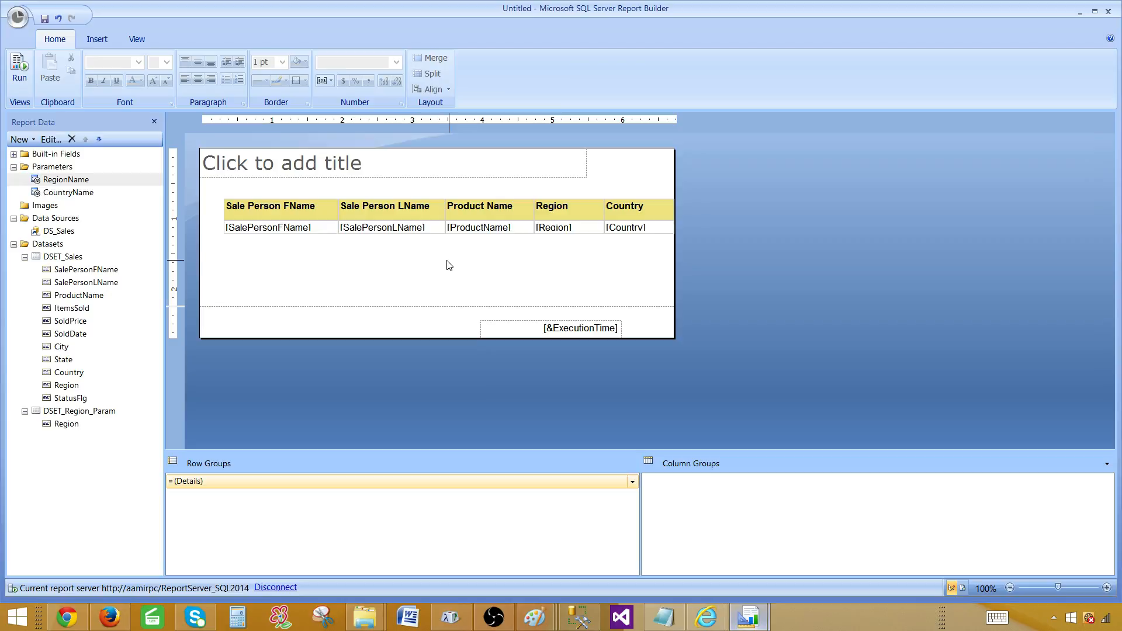
right_click(55, 245)
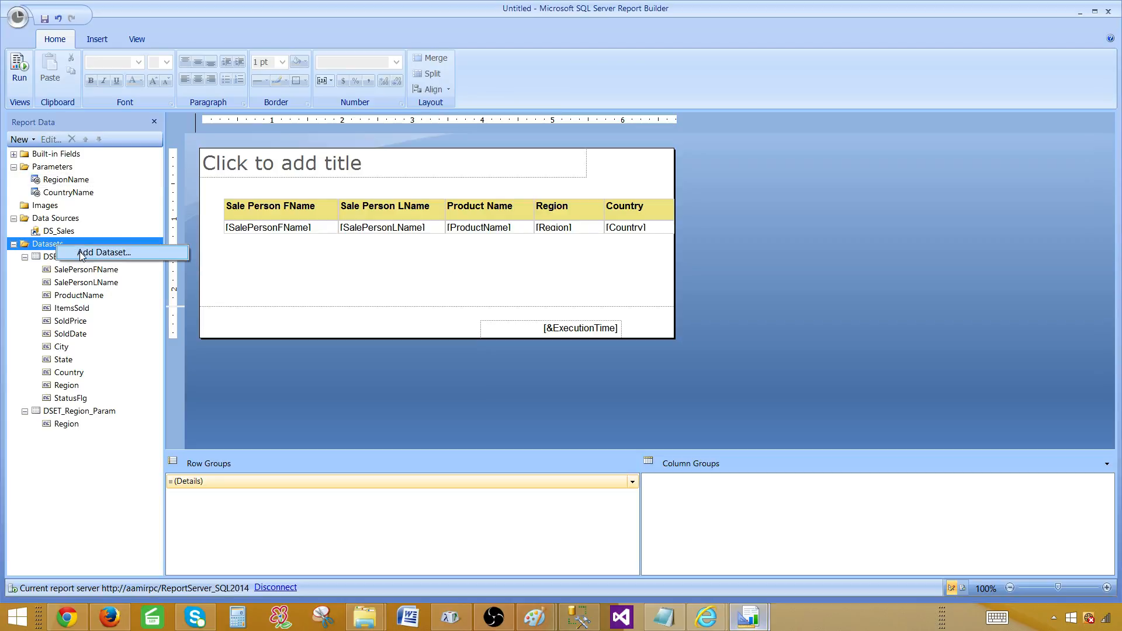
click(82, 253)
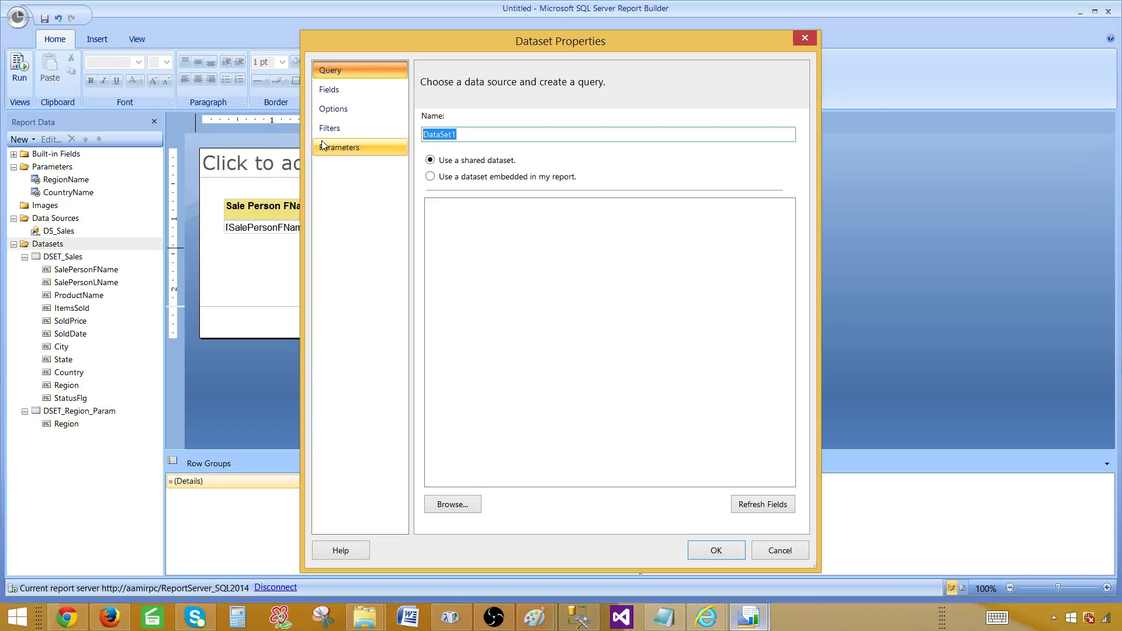
text(DSET_Country_Param)
click(454, 178)
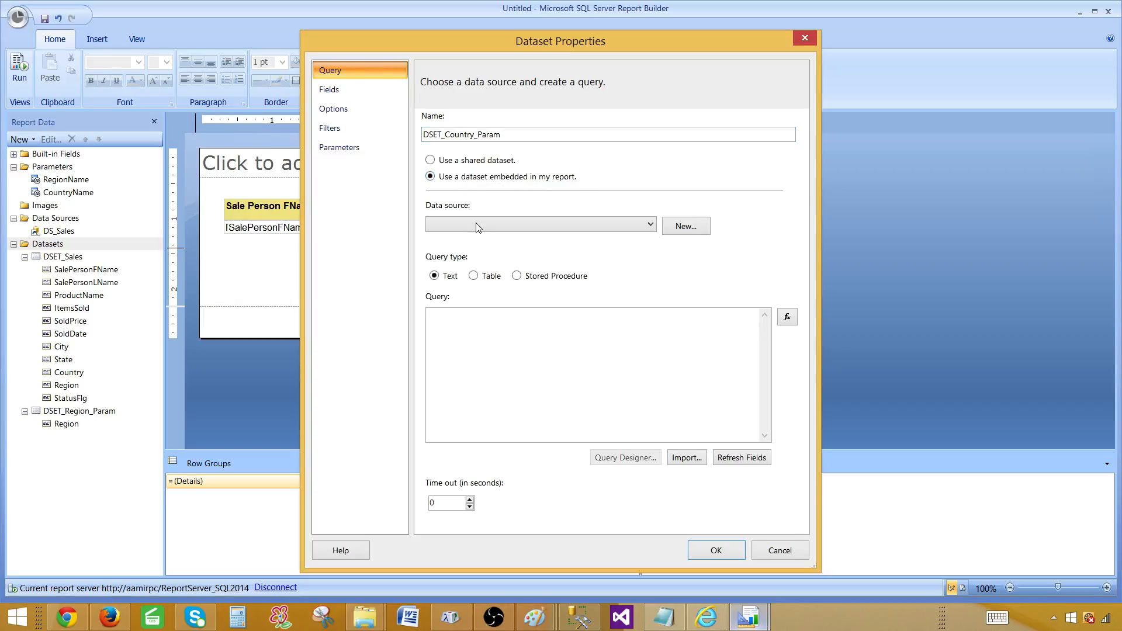
click(478, 225)
click(451, 240)
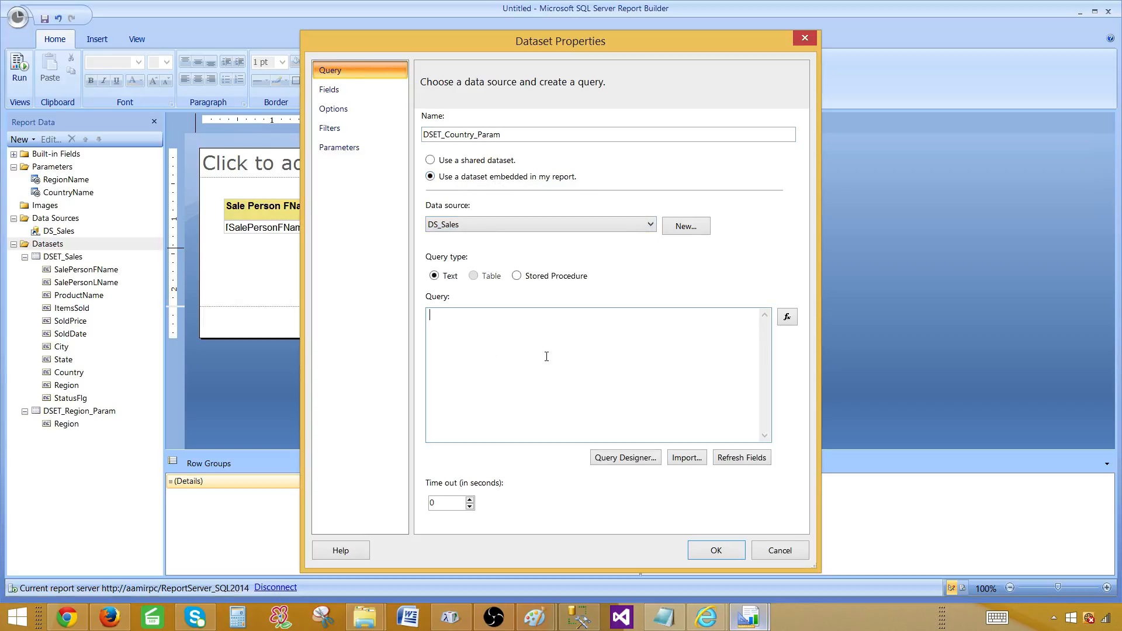
text(Select distinct Country from dbo.TotalSale)
key(Return)
text(where R)
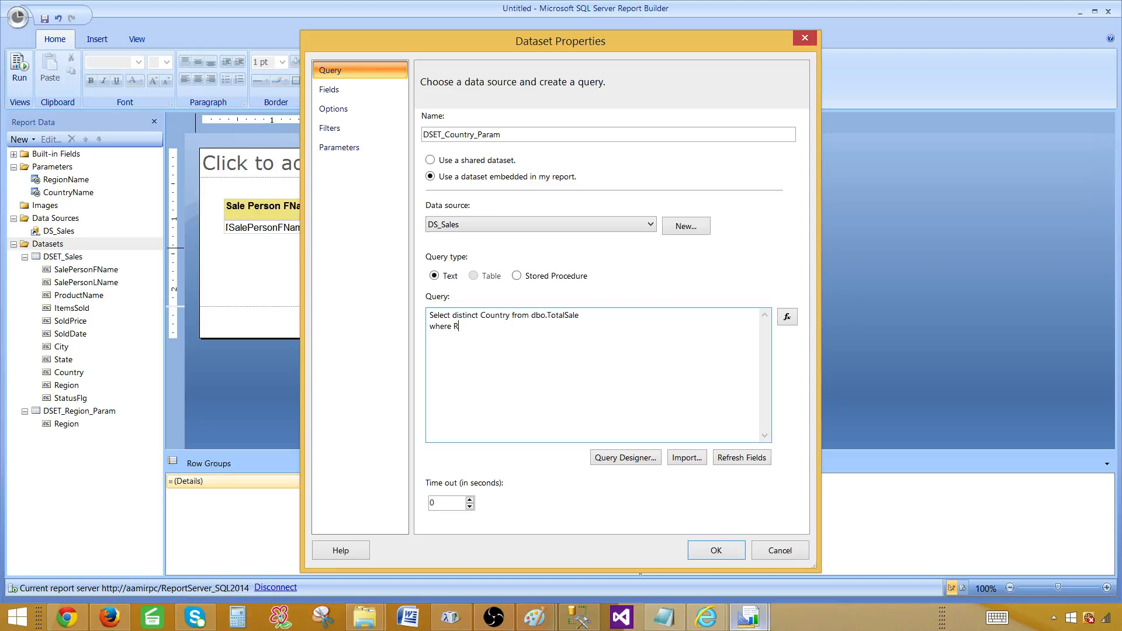
text(Egi)
key(BackSpace)
key(BackSpace)
key(BackSpace)
text(egion=@RegionName)
click(63, 181)
drag(548, 326, 483, 325)
click(461, 313)
click(498, 318)
click(715, 550)
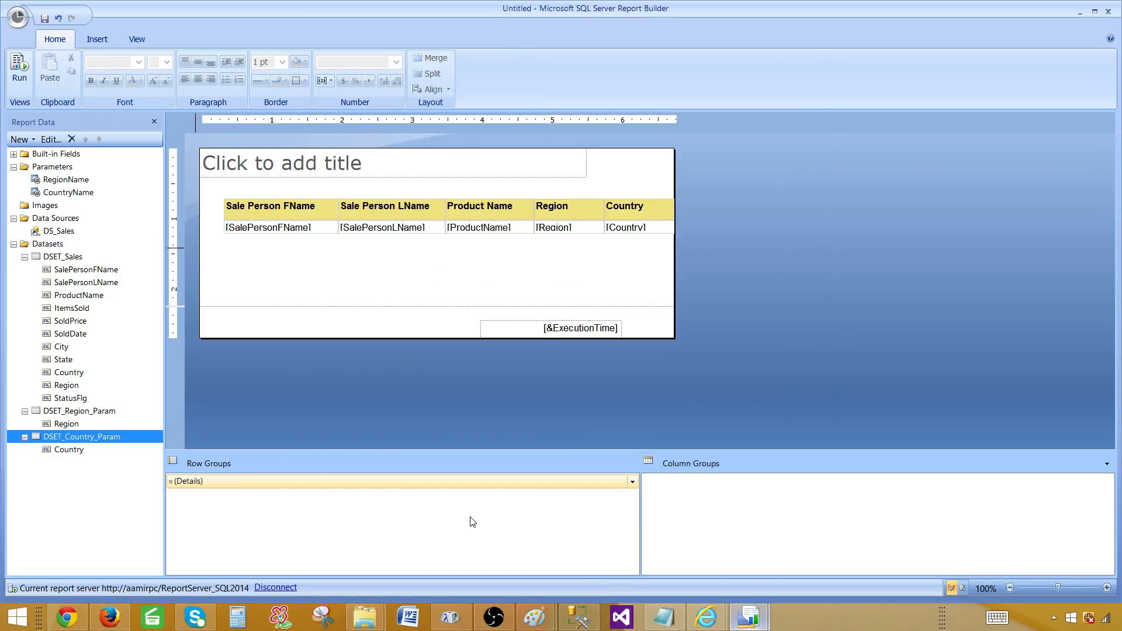
Step: Have the CountryName parameter get its available values from DSET_Country_Param, with Country as both value field and label field
double_click(87, 199)
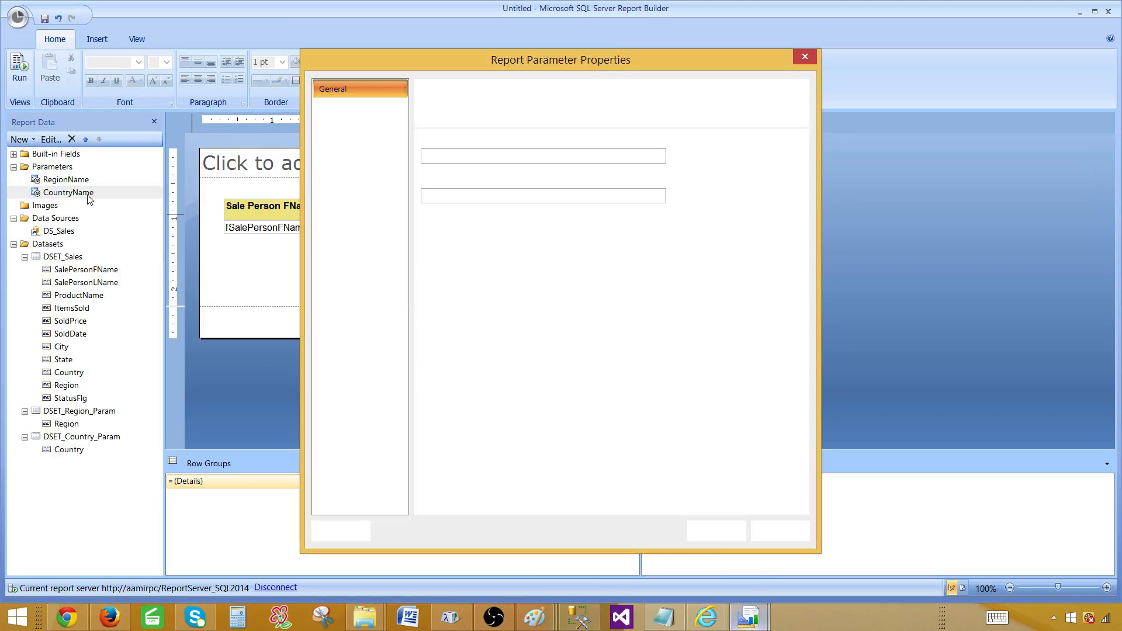
click(363, 106)
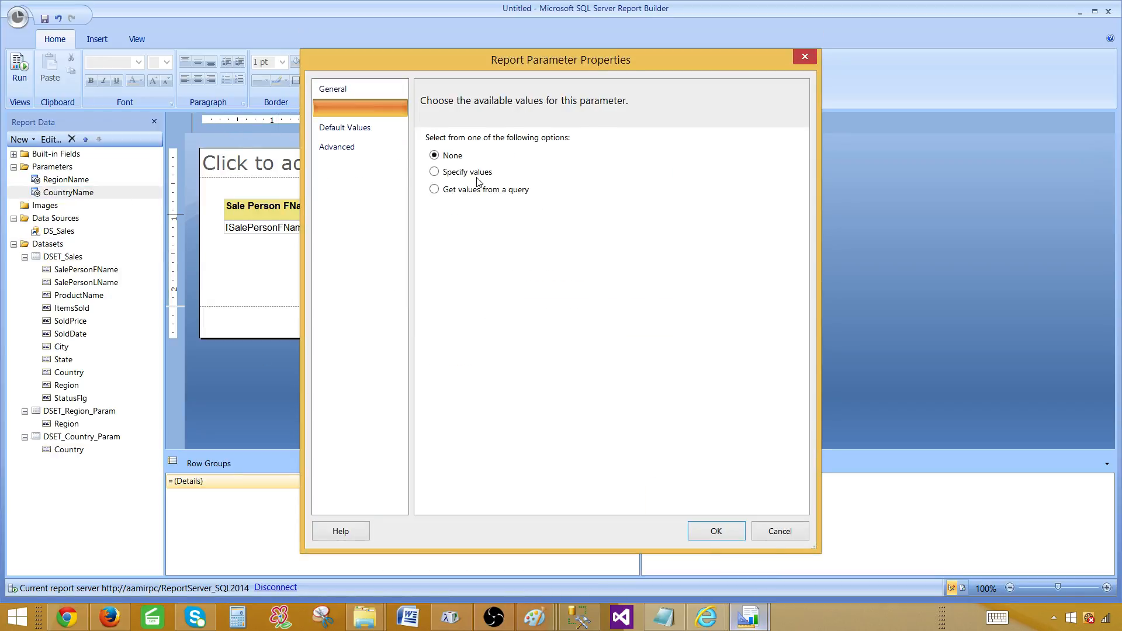
click(436, 188)
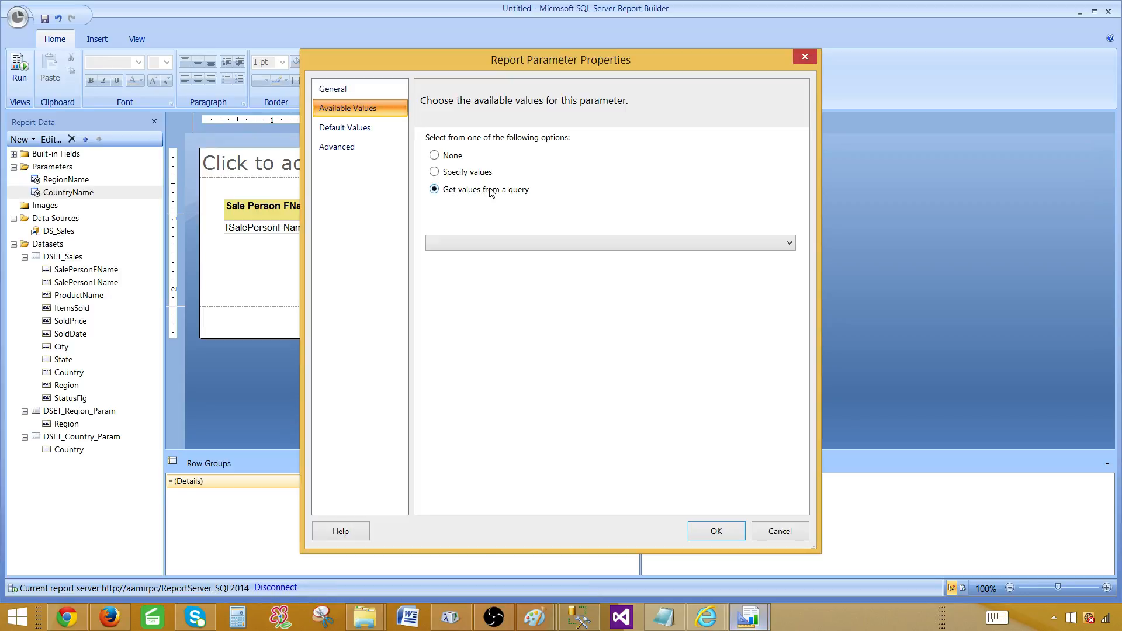
click(477, 248)
click(476, 279)
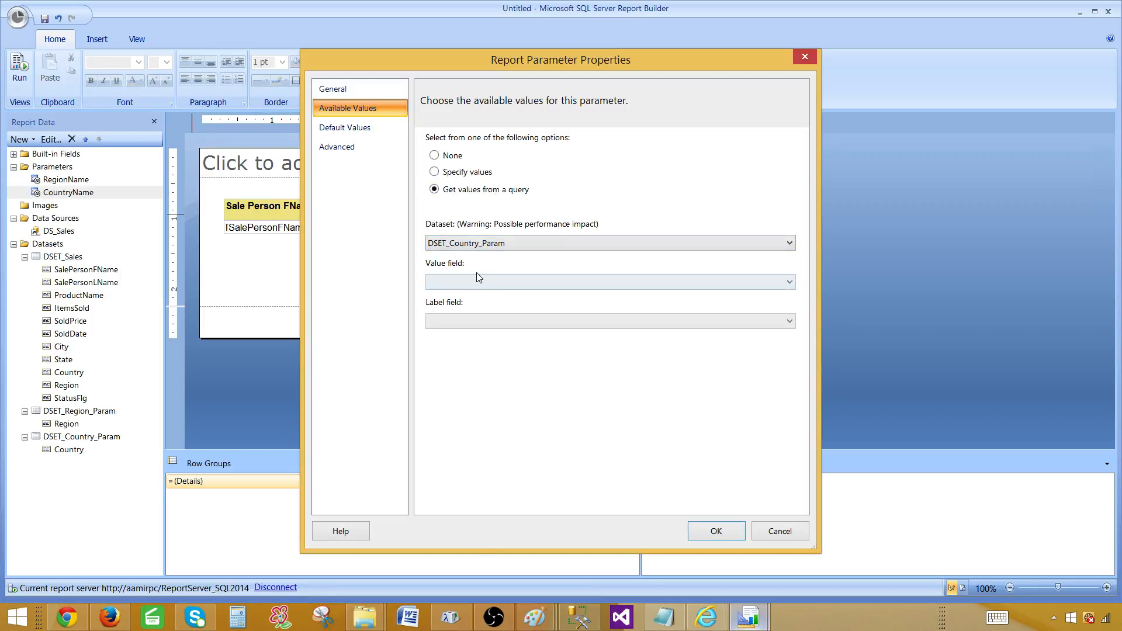
click(489, 282)
click(492, 295)
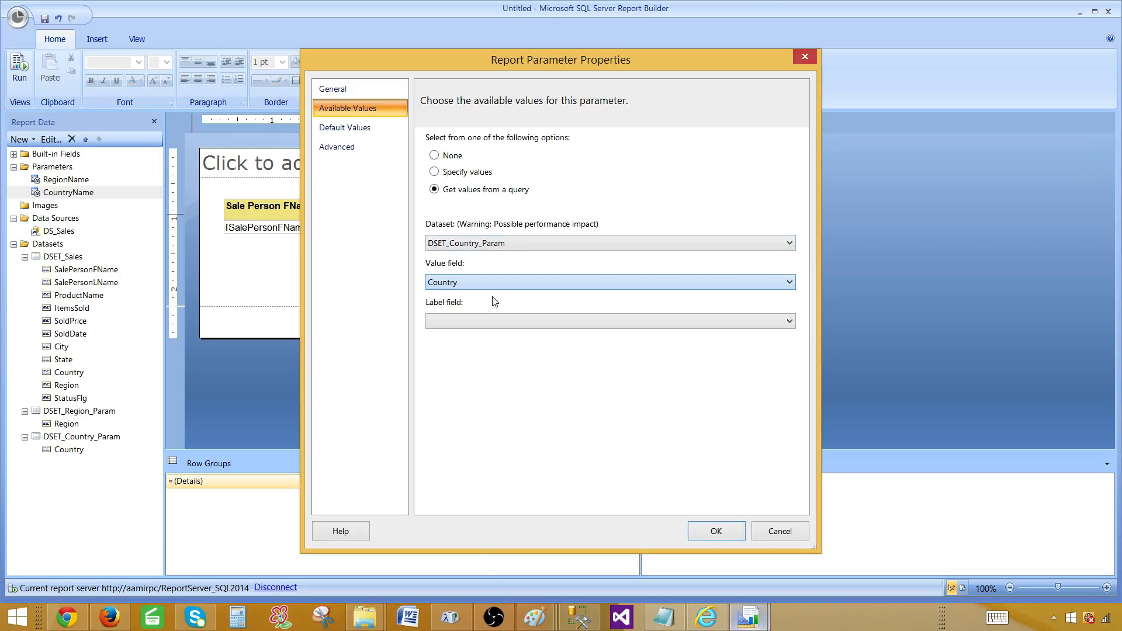
click(450, 321)
click(464, 334)
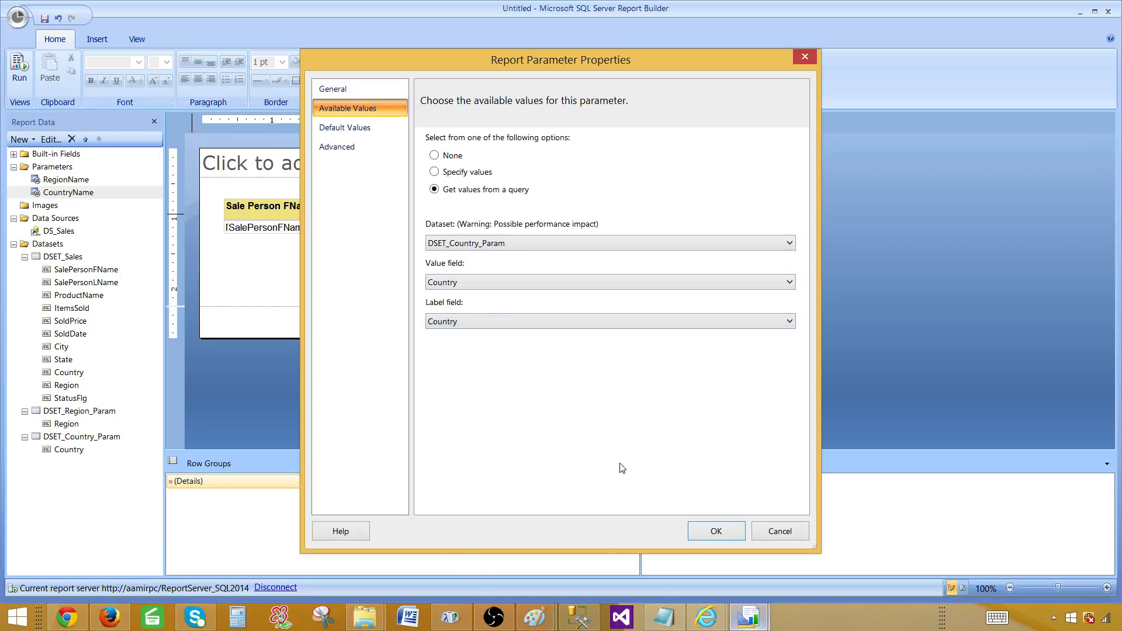
click(717, 532)
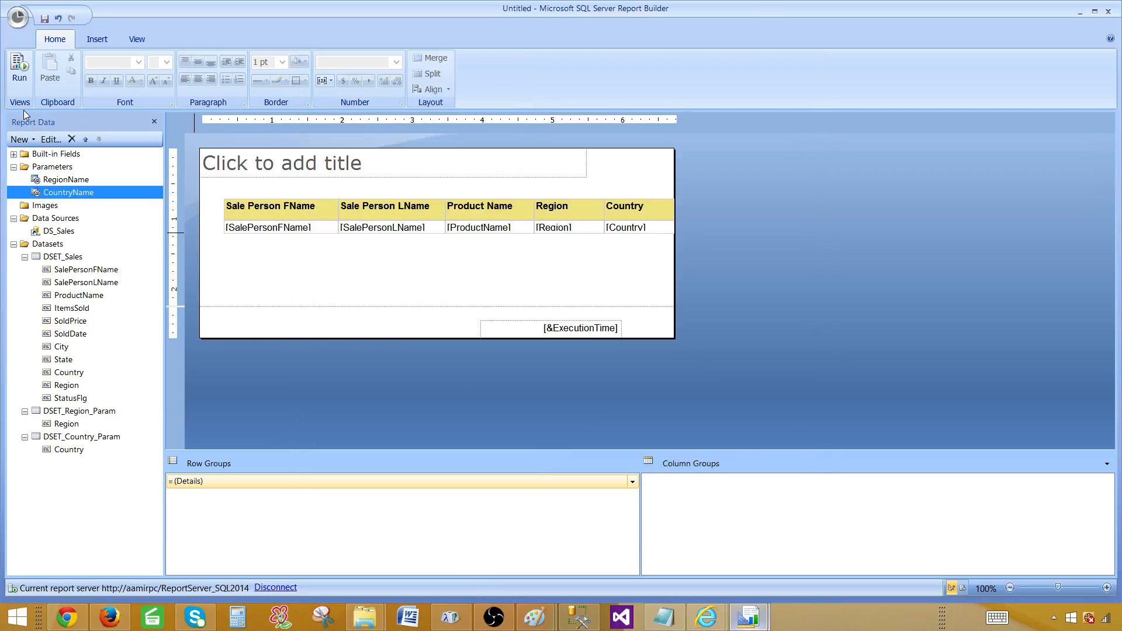
Step: Run the report and view it for region Asia with the countries India and Pakistan selected
click(21, 68)
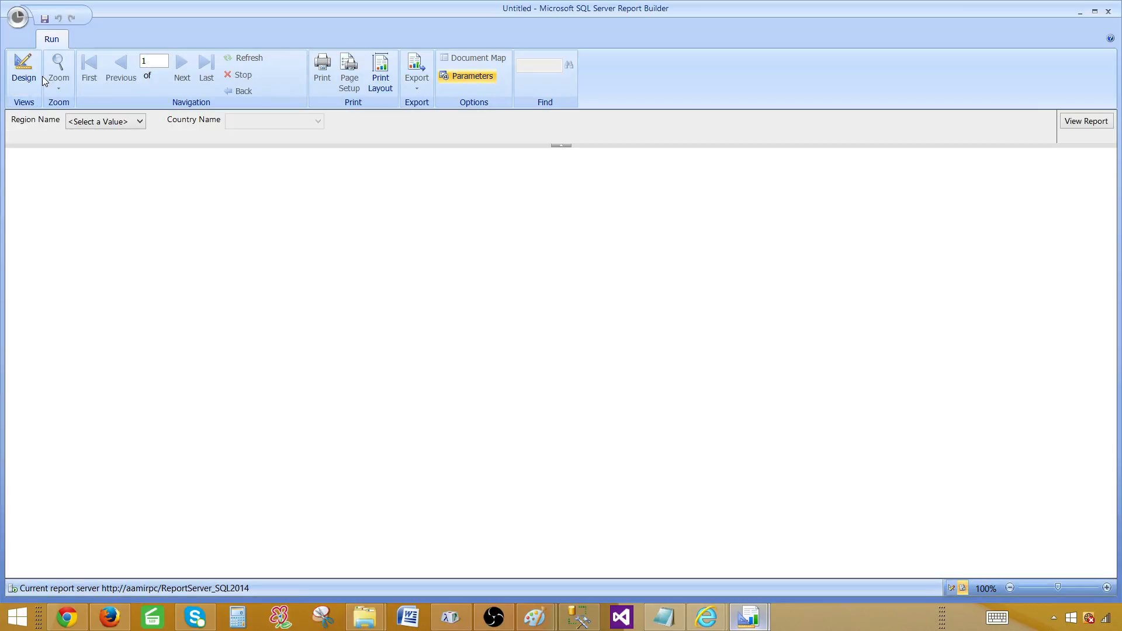
click(93, 120)
click(94, 146)
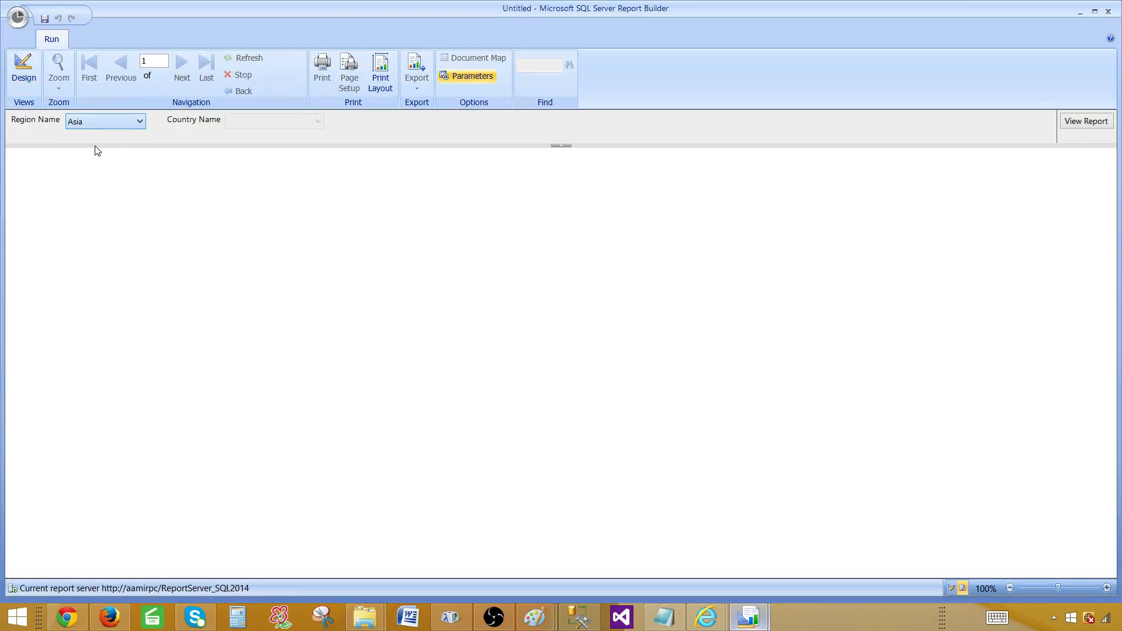
click(261, 124)
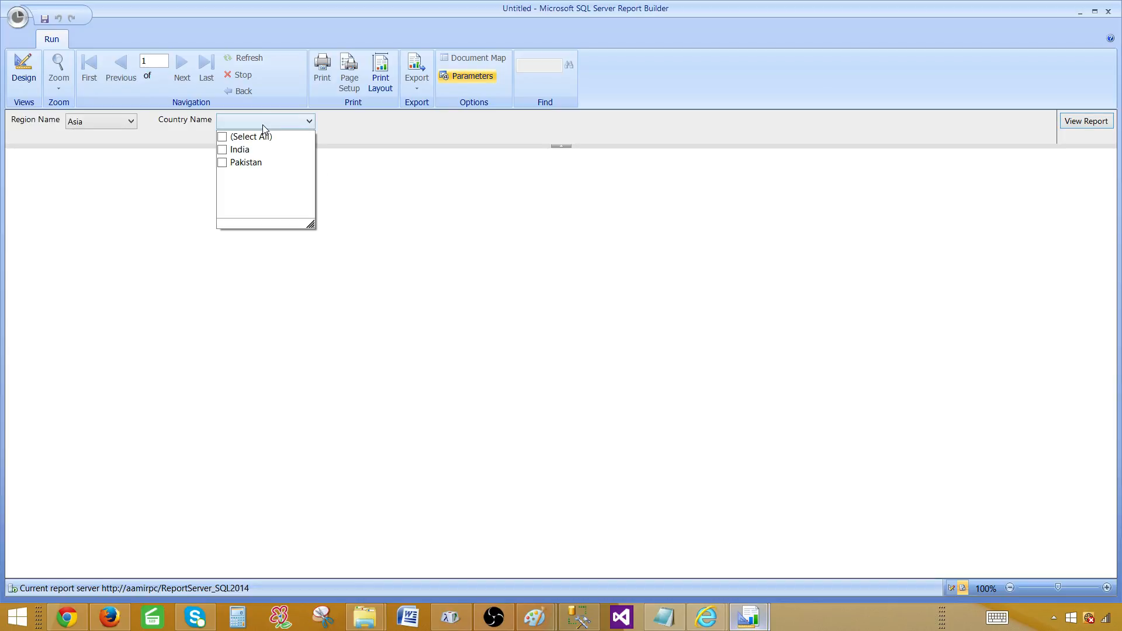
click(250, 150)
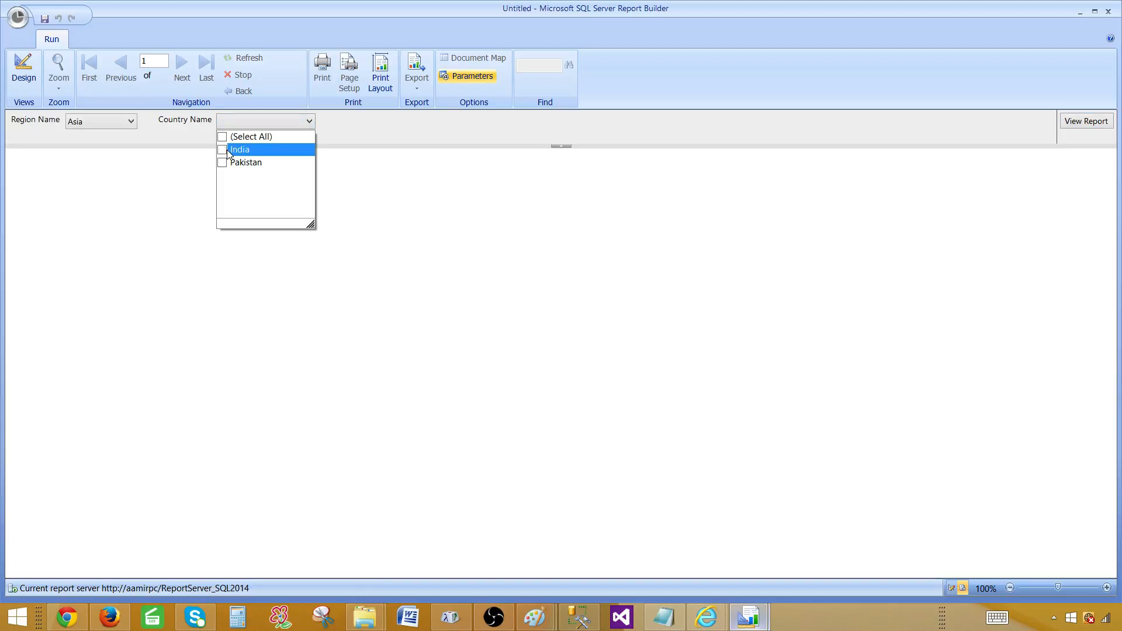
click(222, 163)
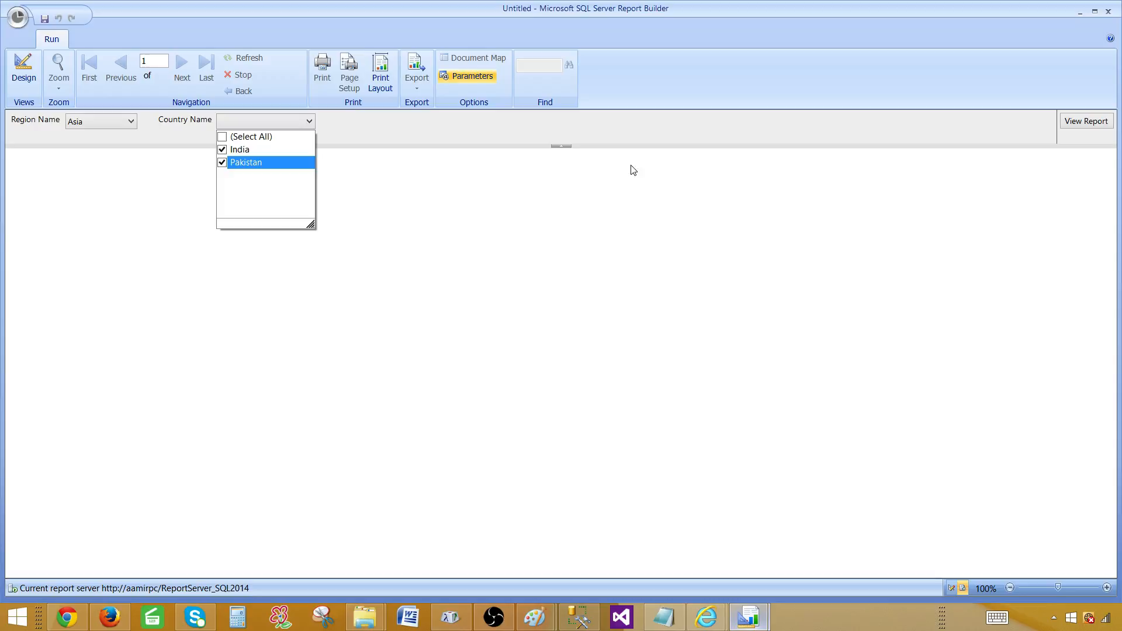
click(1074, 125)
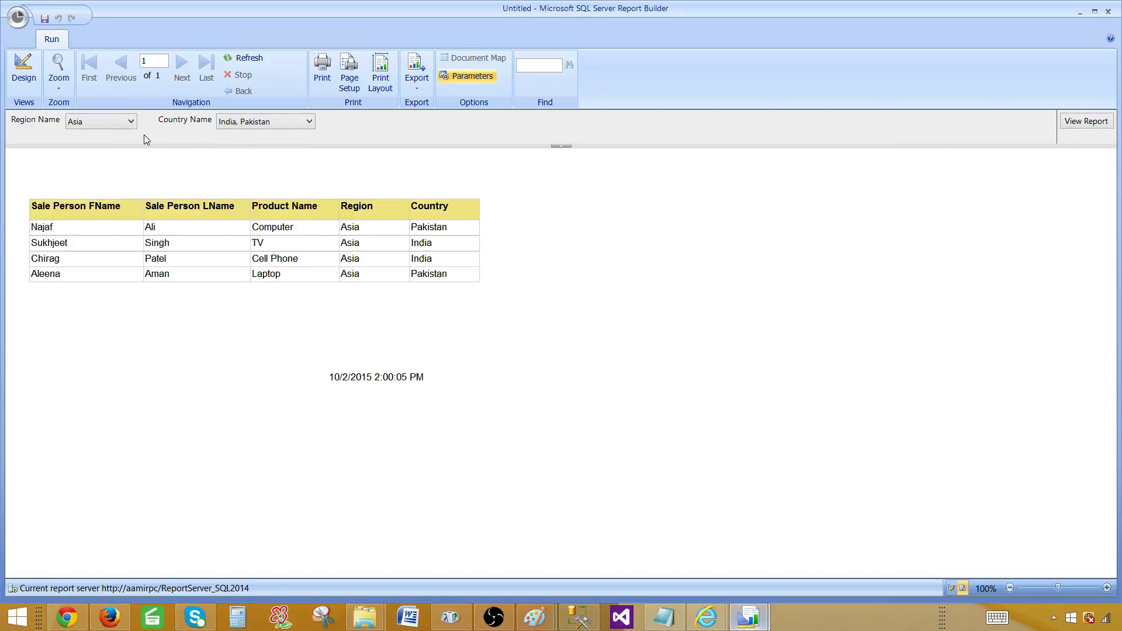
Step: View the report for region Europe with the countries France and Germany selected
click(129, 121)
click(105, 147)
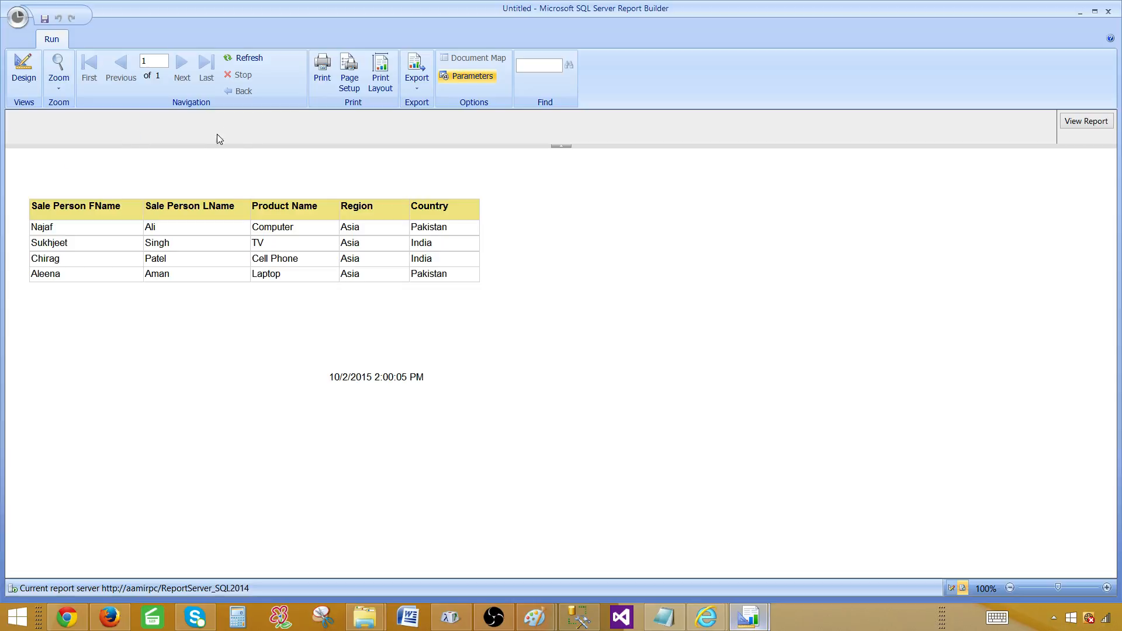
click(260, 125)
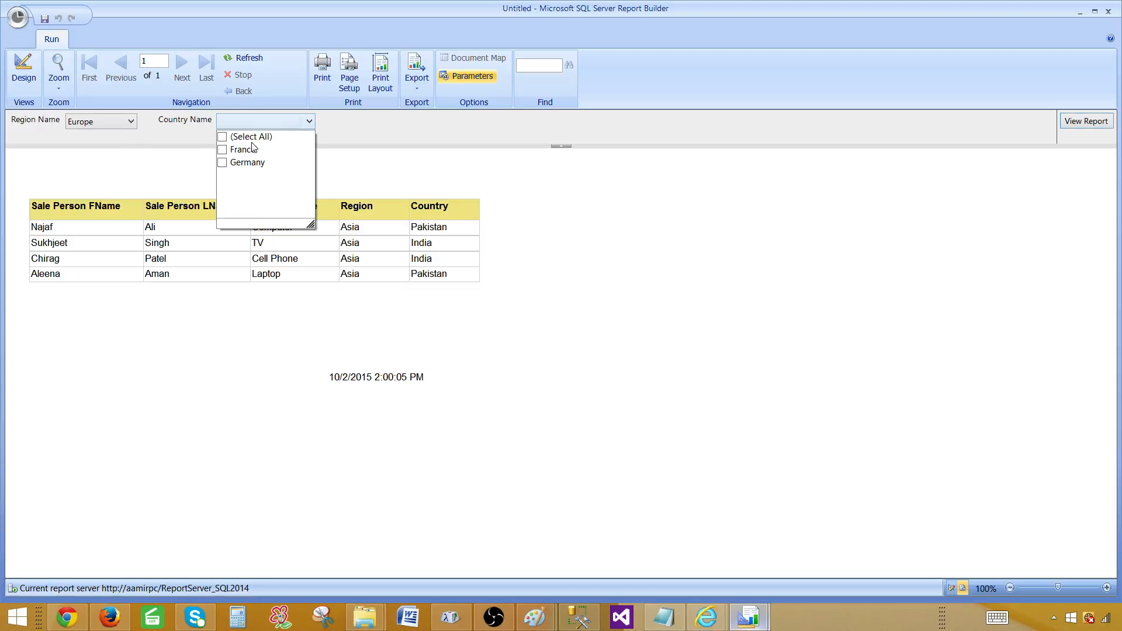
click(222, 150)
click(222, 163)
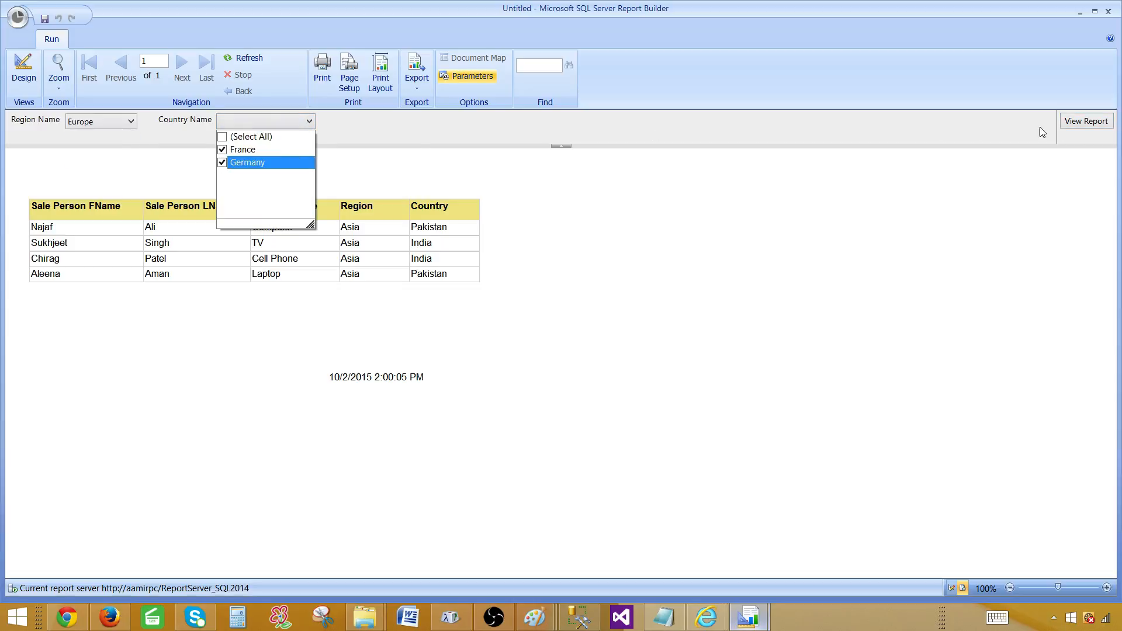
click(1086, 123)
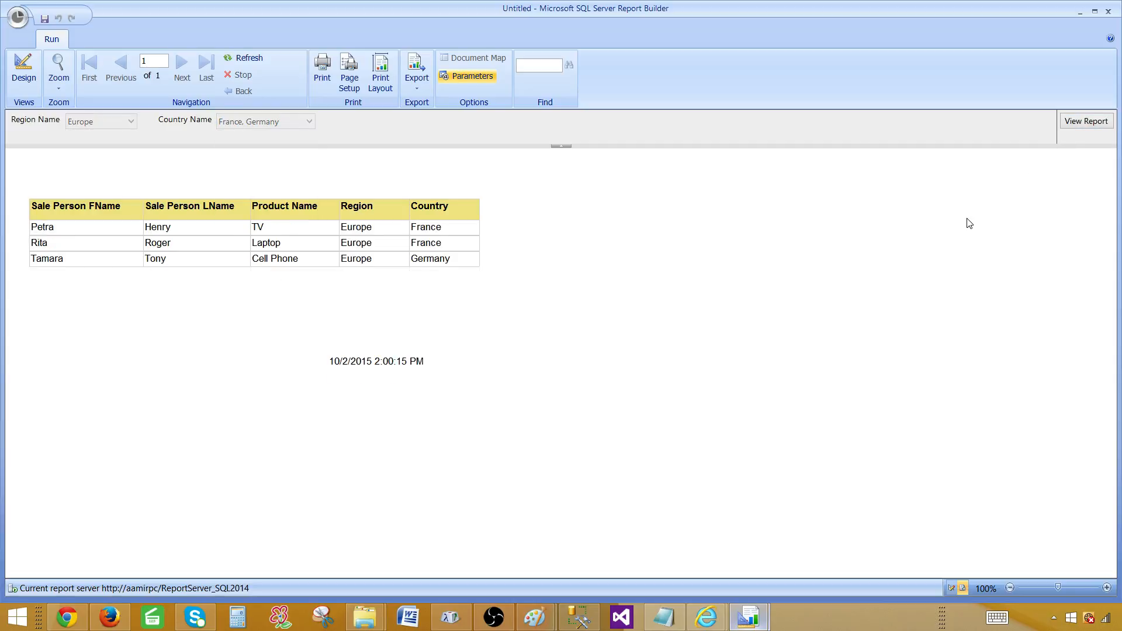
Step: View the report for region North America with the country USA selected
click(102, 123)
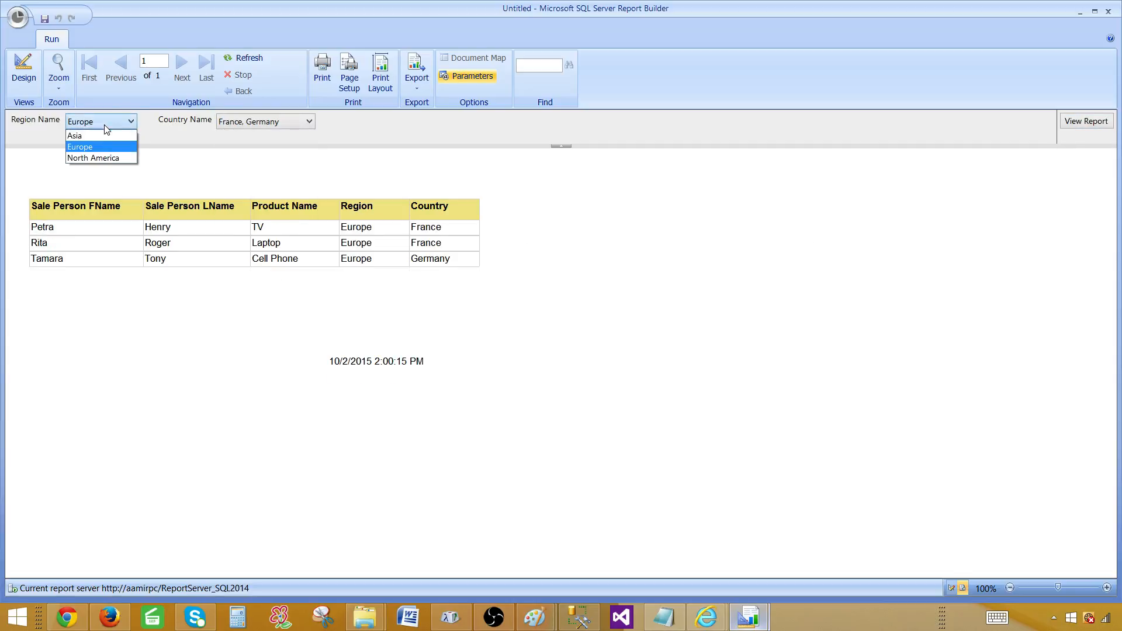
click(101, 156)
click(263, 126)
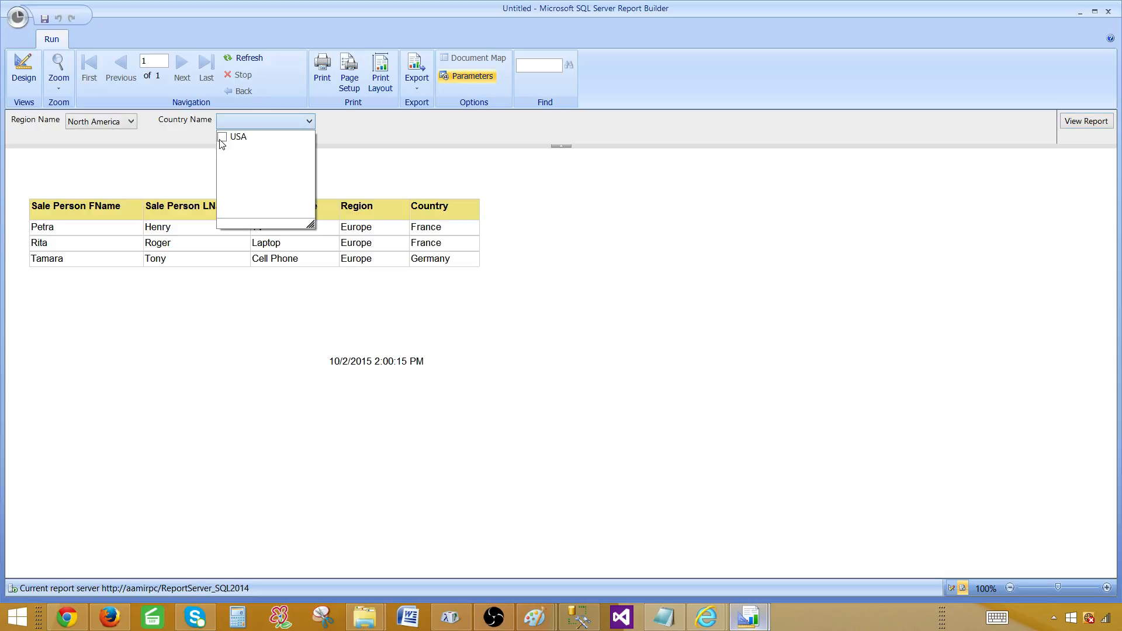
click(229, 139)
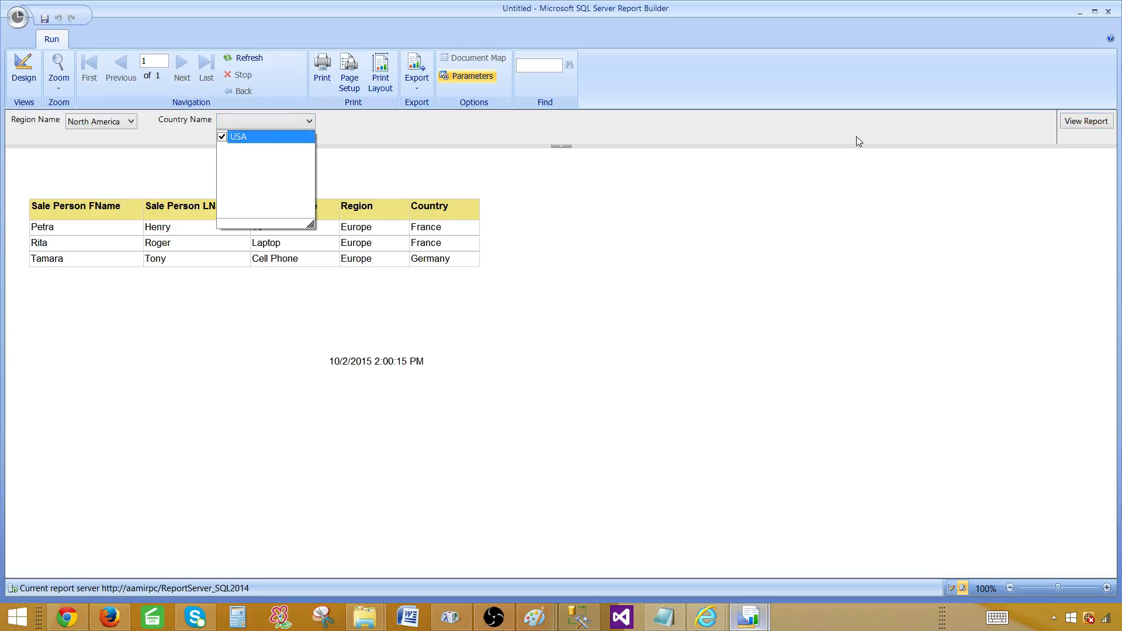
click(1073, 123)
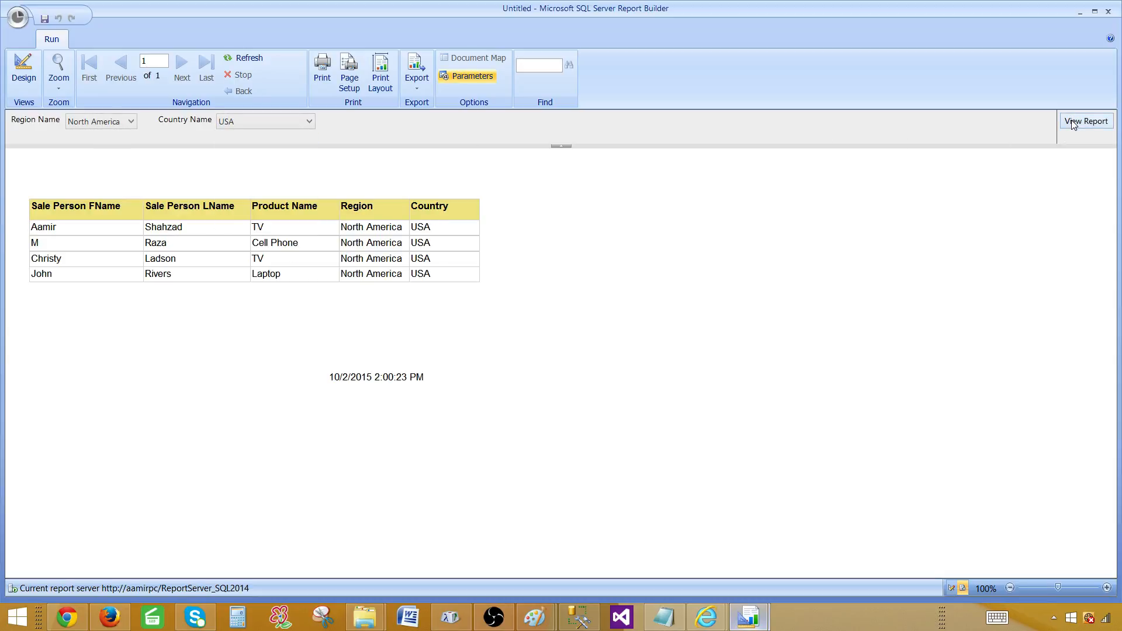
Step: Return to the design and give the report the title "Sale Report by Region"
click(27, 76)
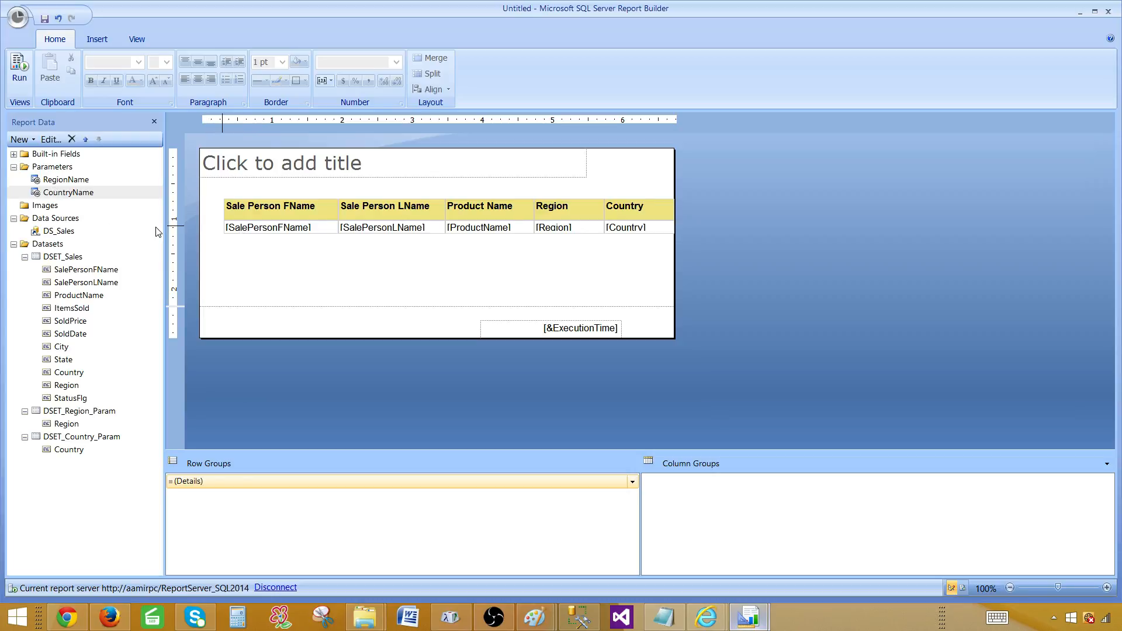
click(316, 165)
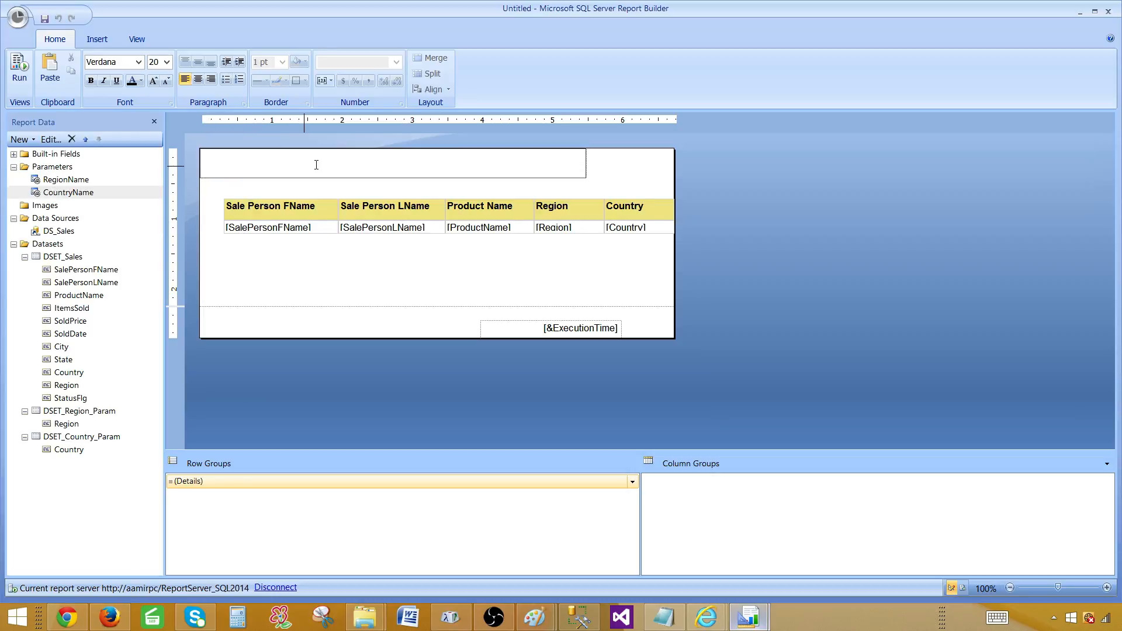
text(Sale Report by Region)
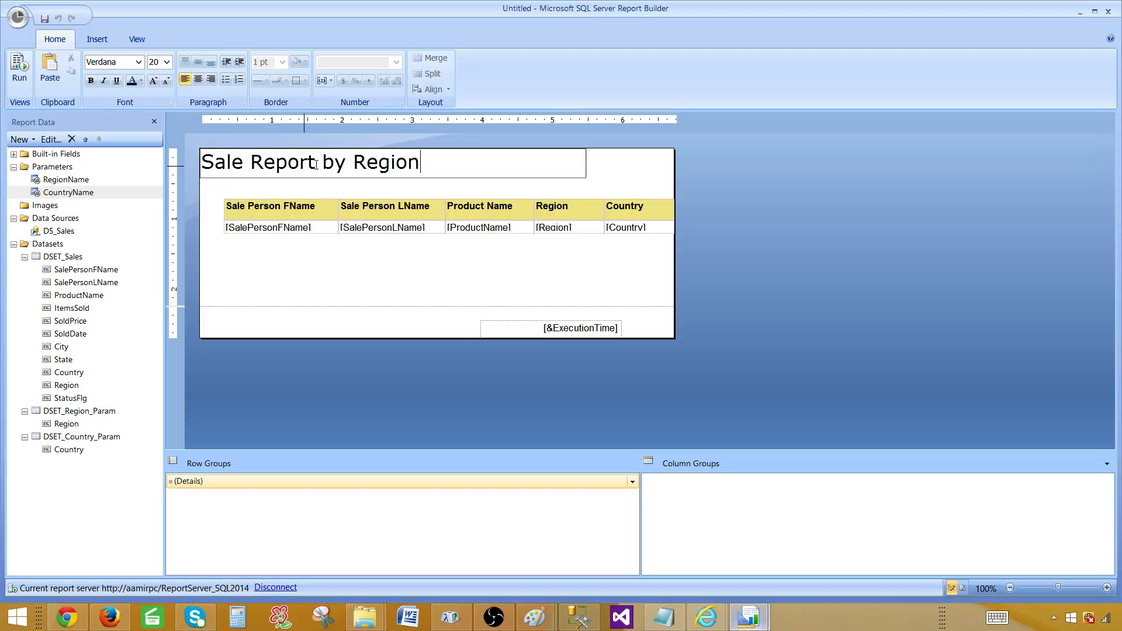
click(312, 270)
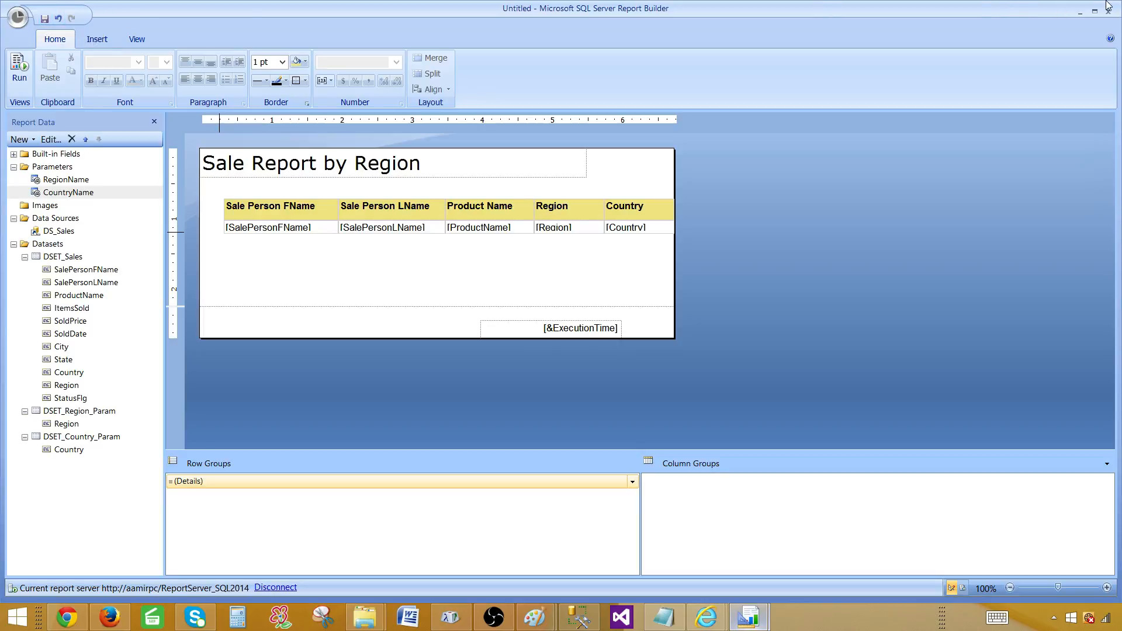
mouse_move(1111, 16)
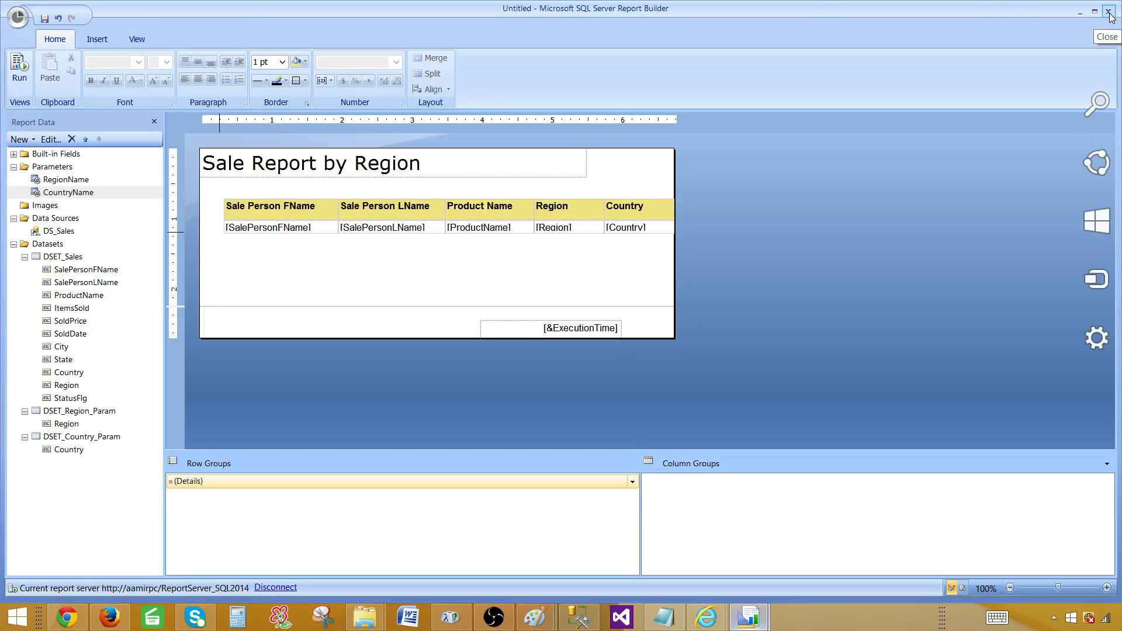
click(1109, 12)
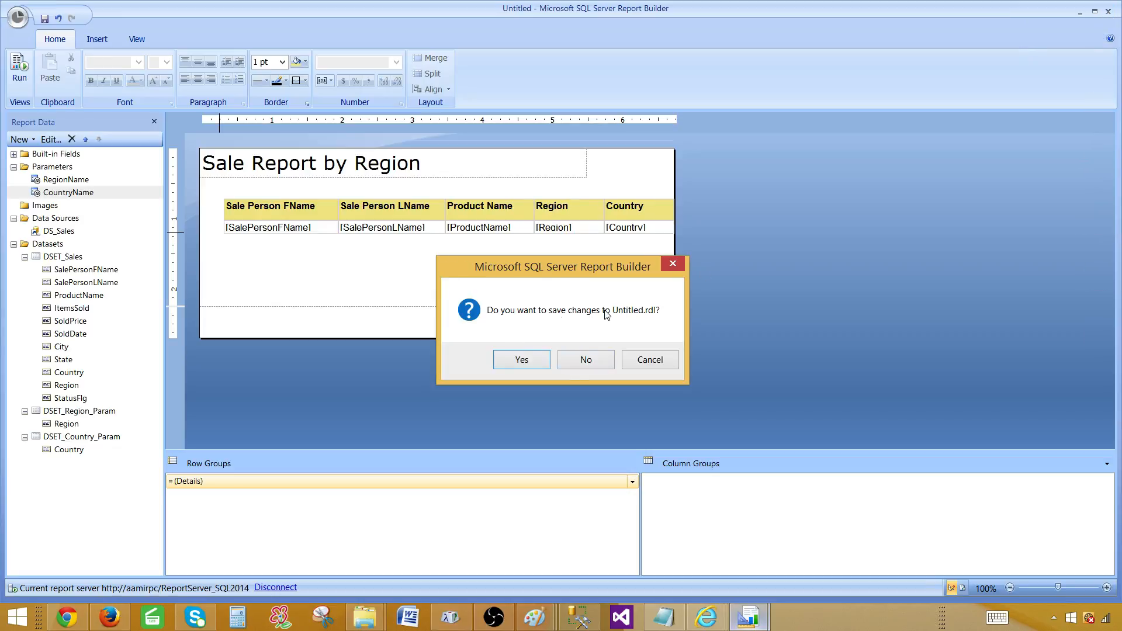
click(641, 359)
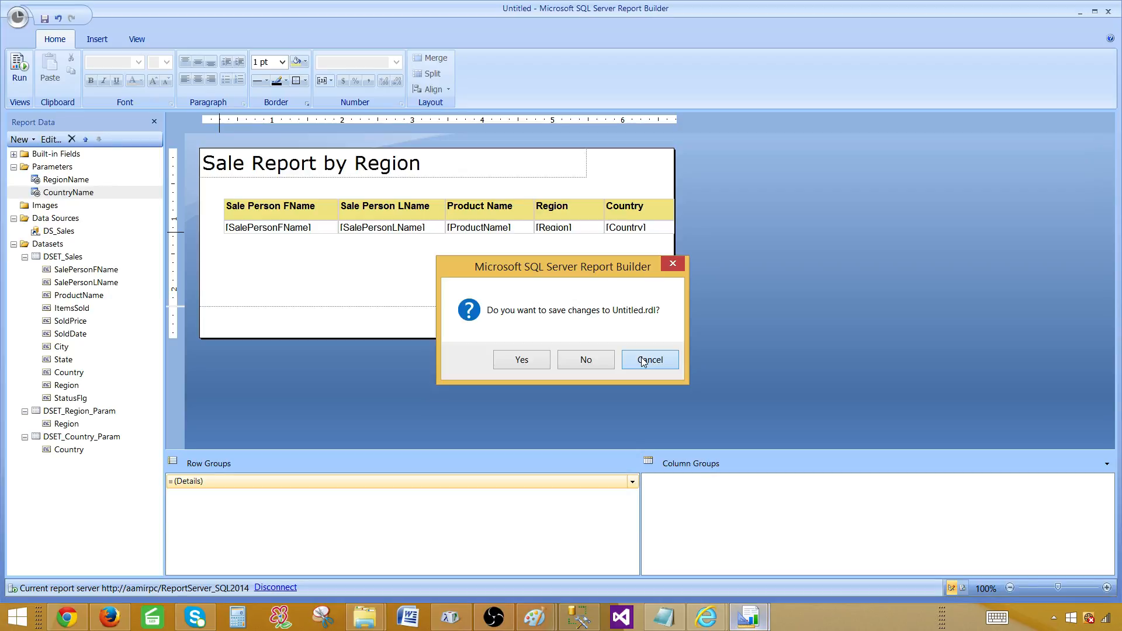
click(643, 359)
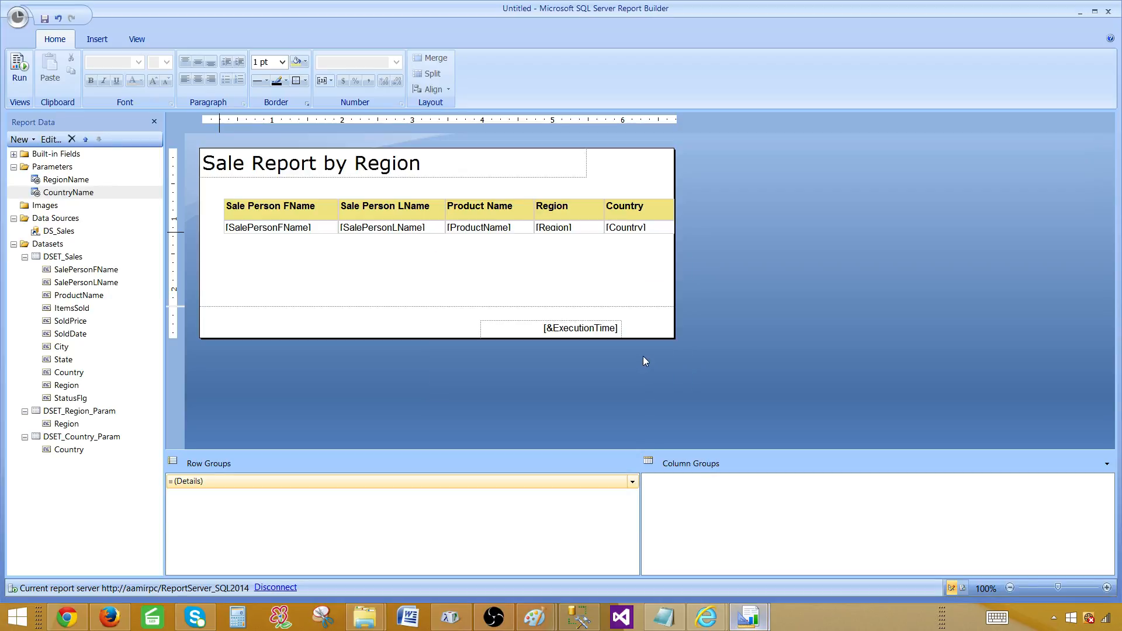
click(45, 19)
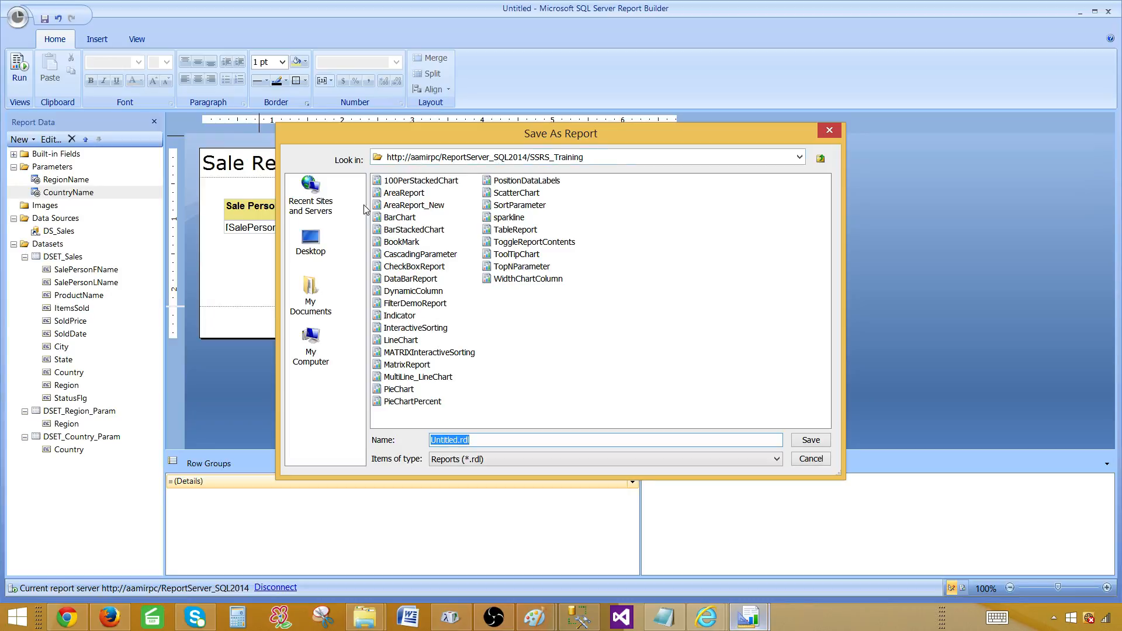
click(327, 205)
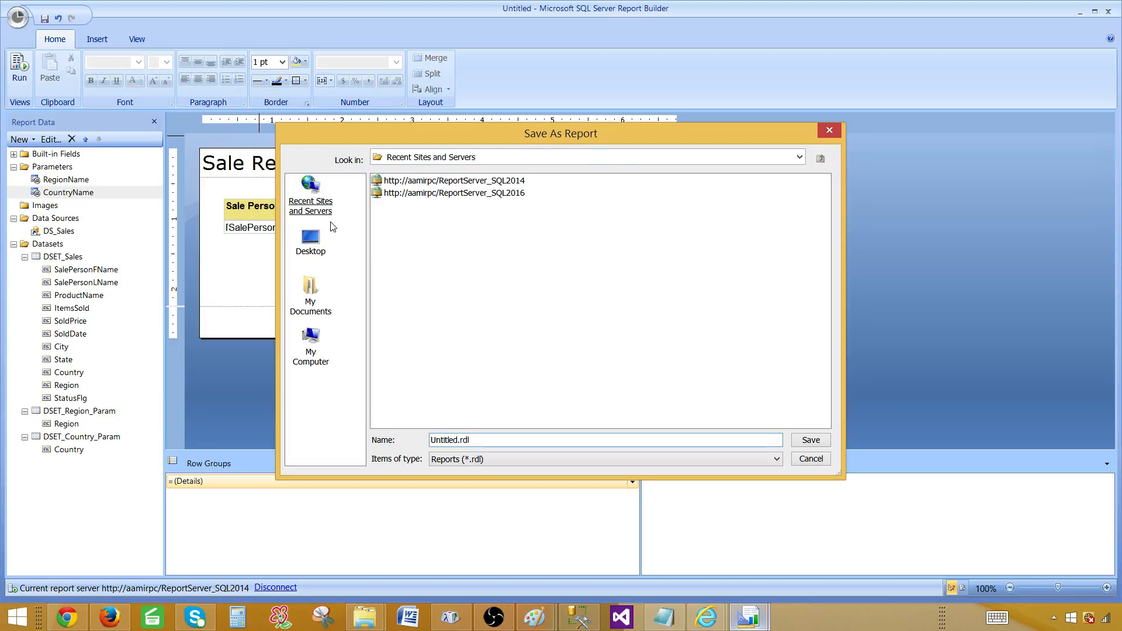
double_click(492, 182)
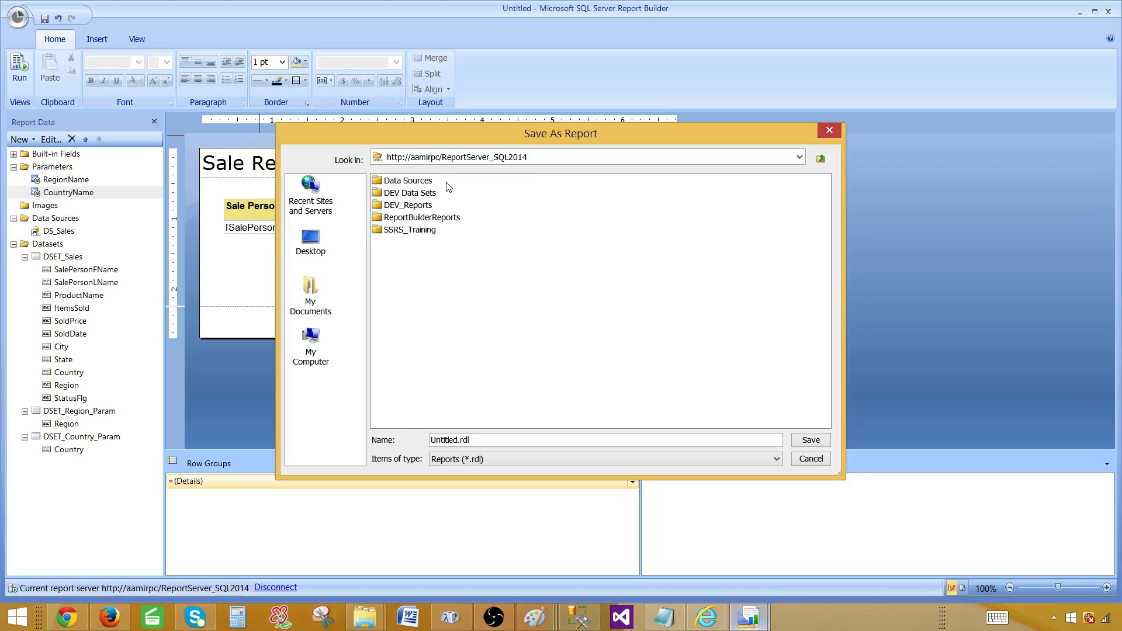
double_click(417, 230)
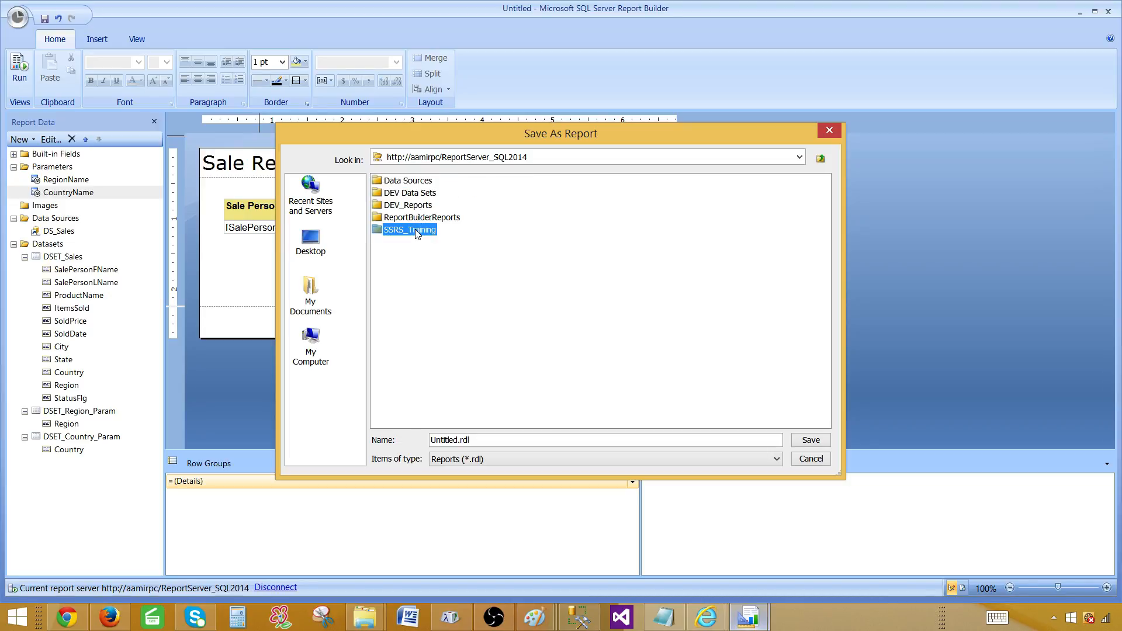
click(449, 439)
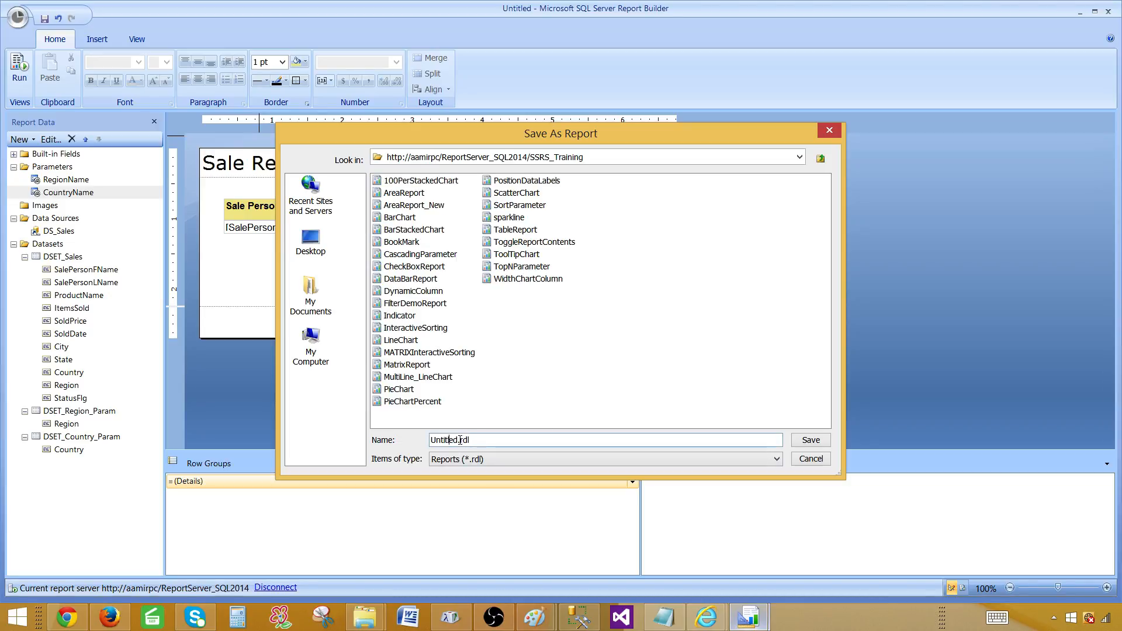
double_click(459, 439)
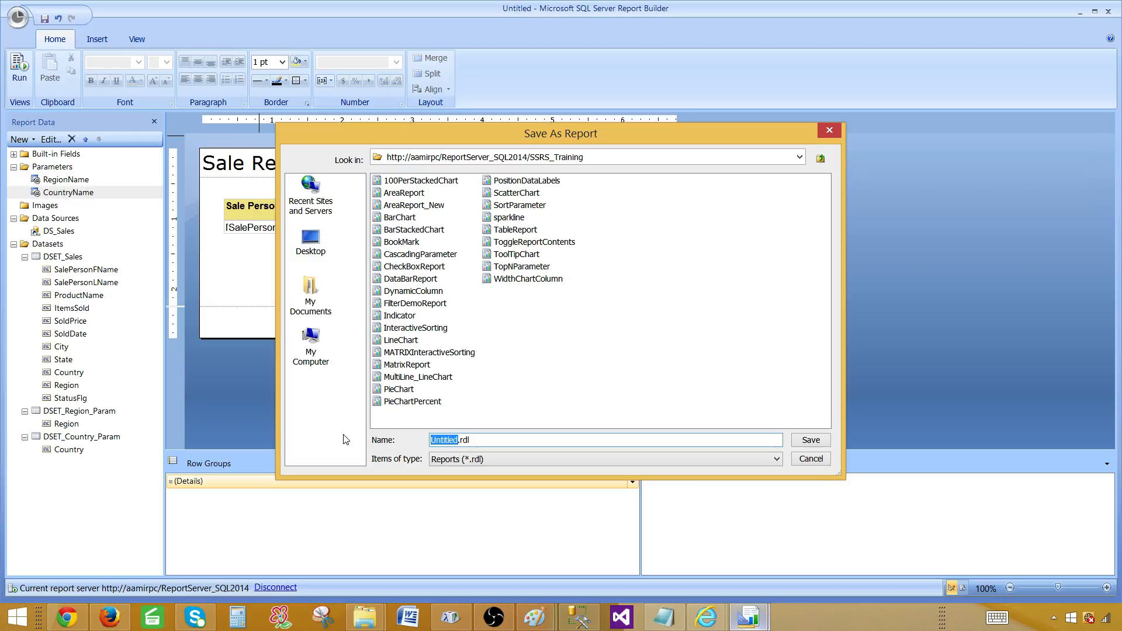
text(Sreport)
key(Return)
text(ReportBbuilder)
text(Parameter)
click(811, 442)
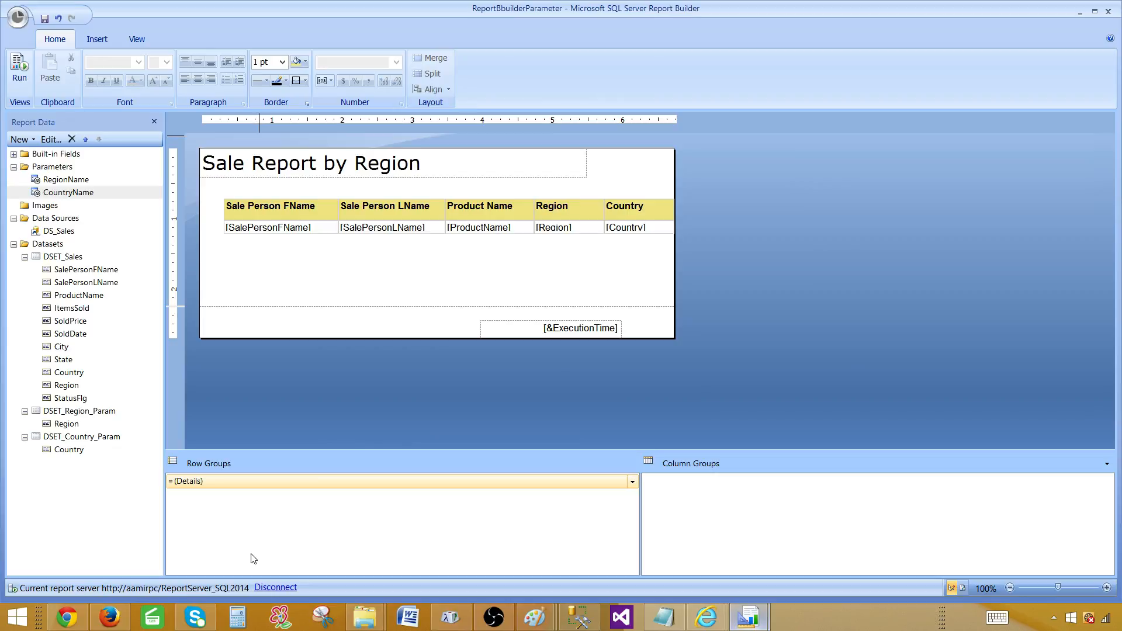
Step: Switch to the SQL2014 Report Manager, sort the SSRS_Training folder by newest modified date and open ReportBbuilderParameter
mouse_move(707, 618)
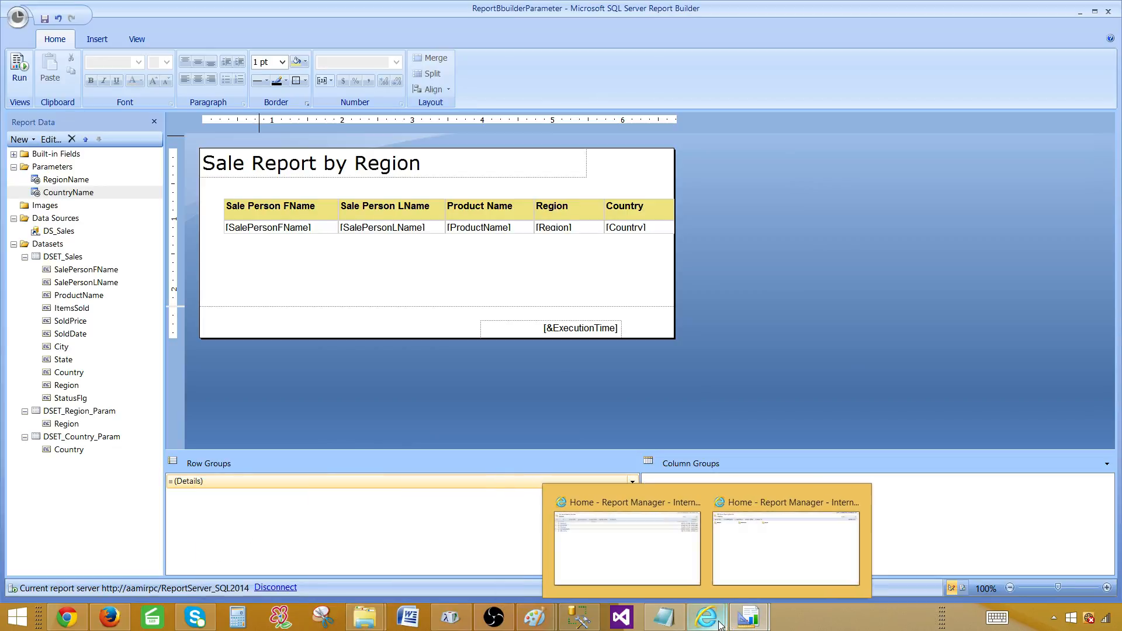
click(672, 537)
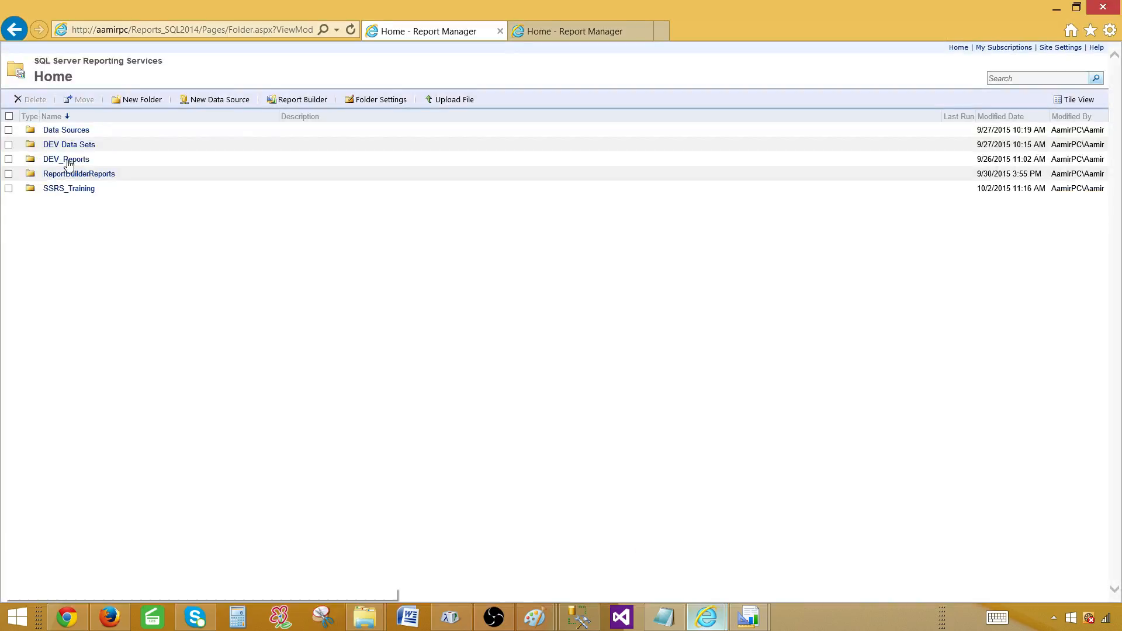
click(80, 190)
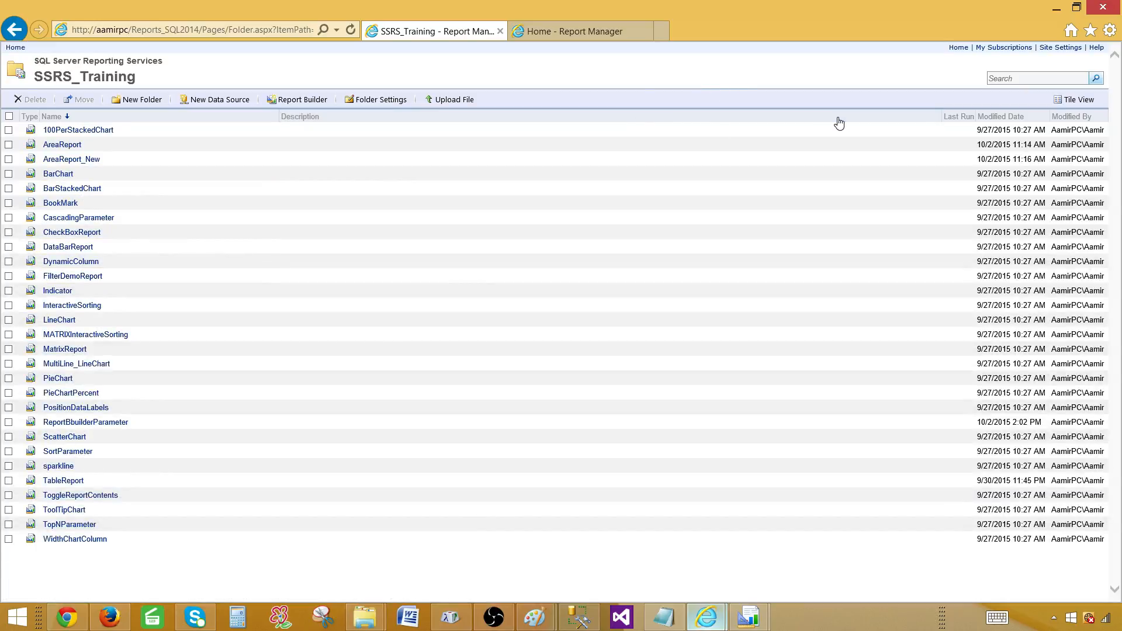
click(998, 117)
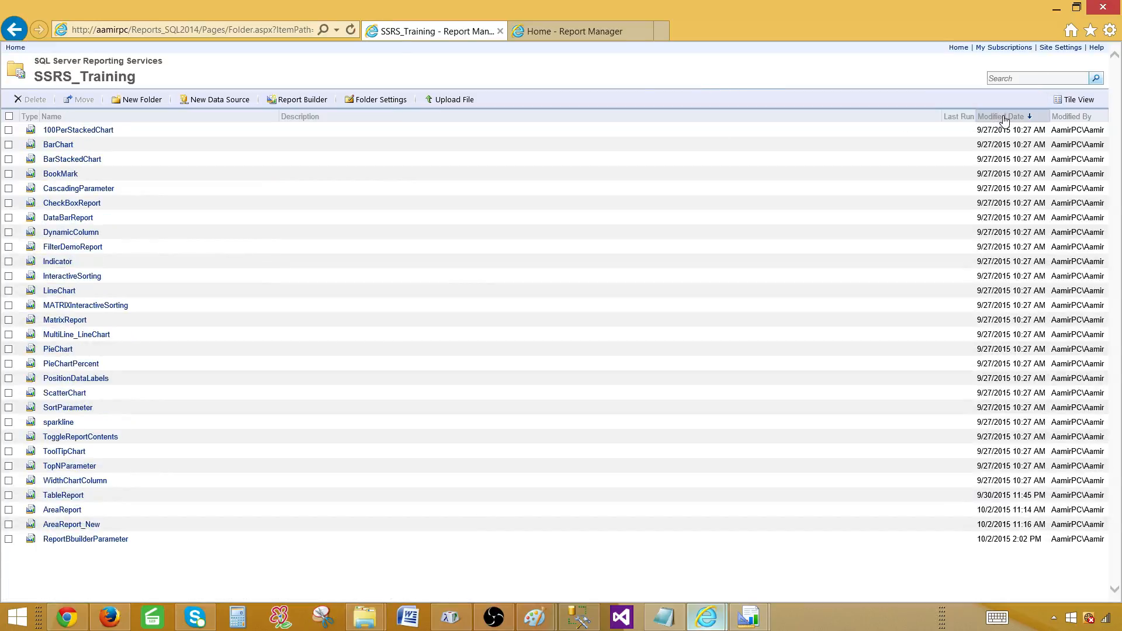
click(1002, 117)
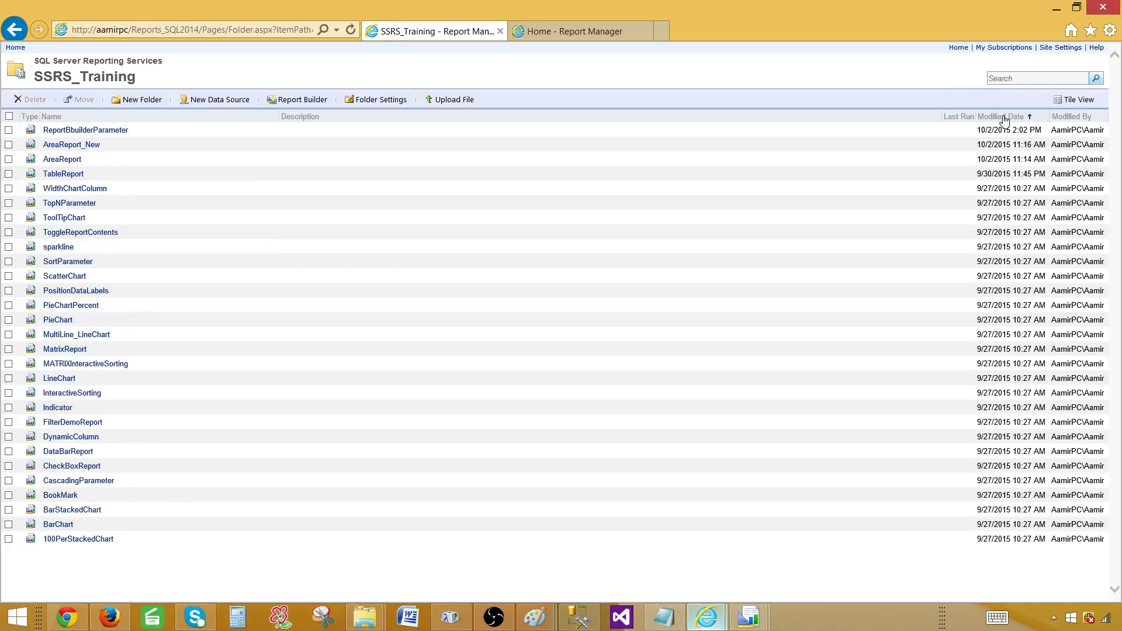
click(99, 130)
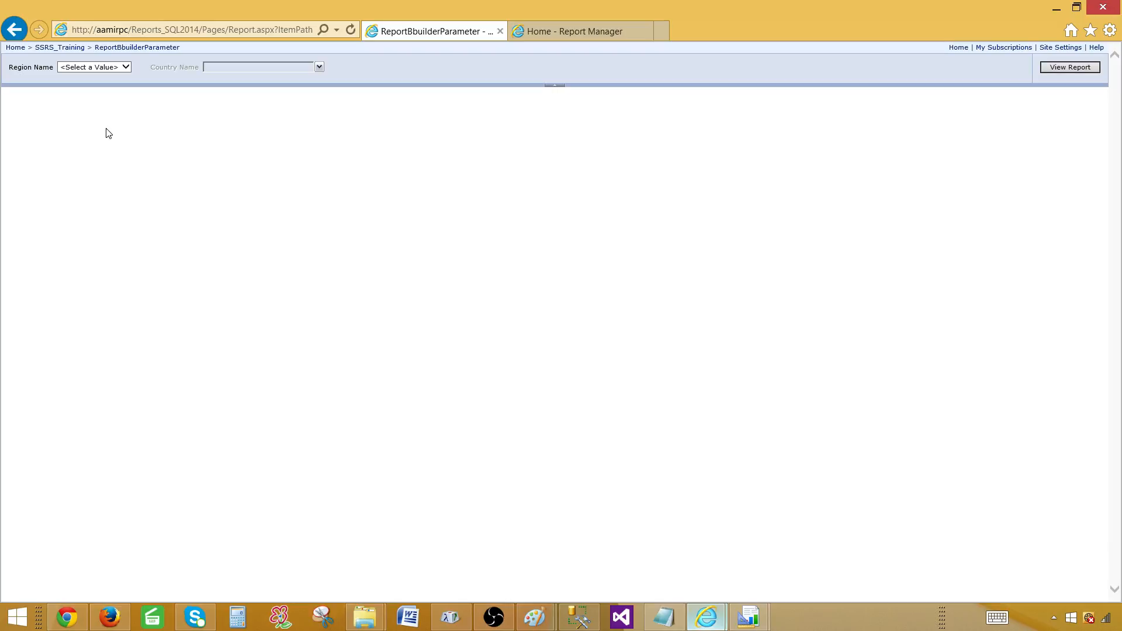
Step: View the published report for region Asia with all countries, India and Pakistan, selected
click(97, 68)
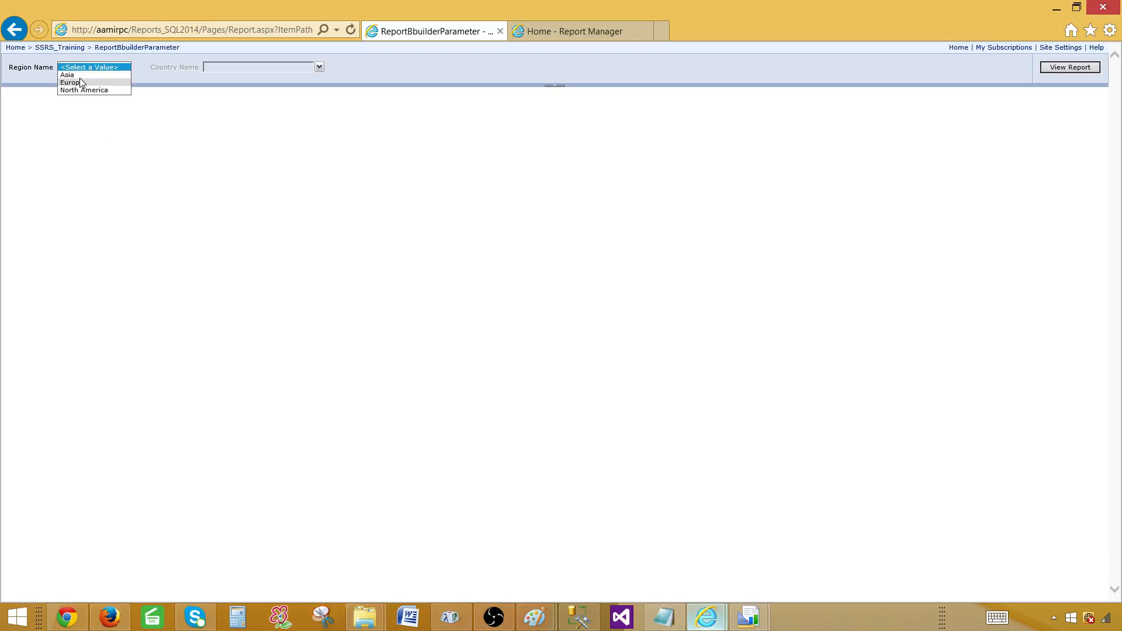
click(82, 77)
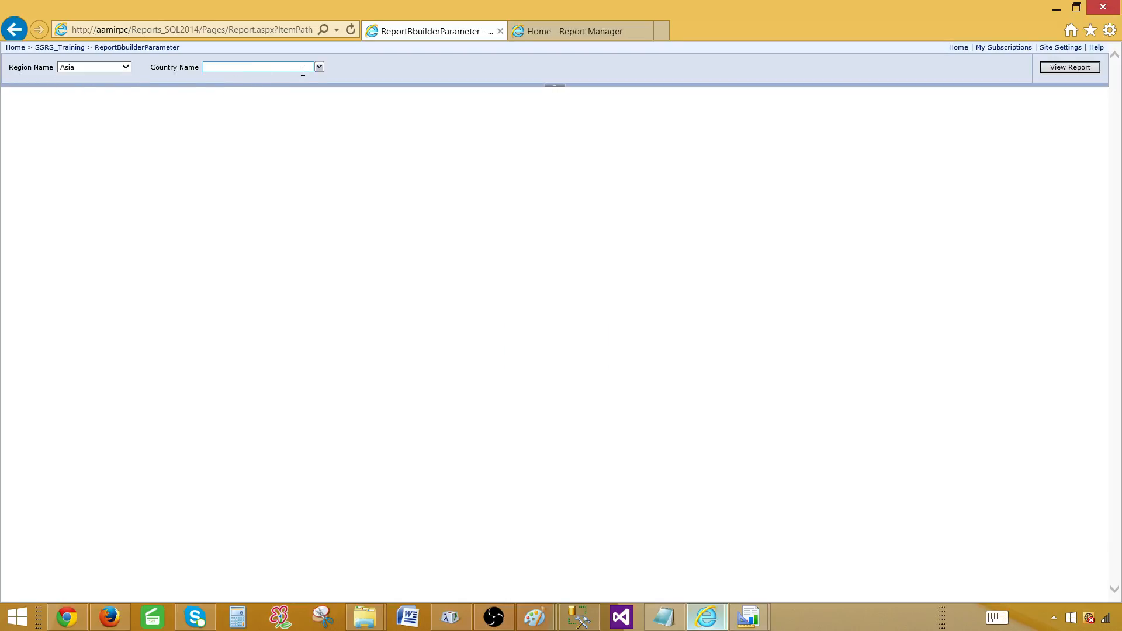
click(321, 67)
click(210, 80)
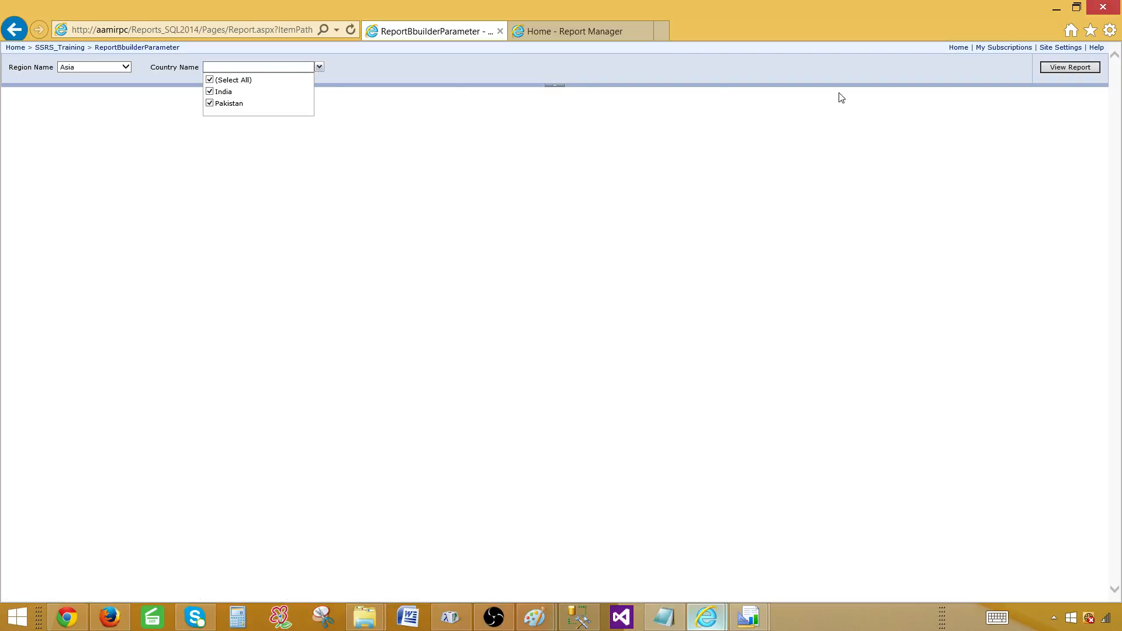
click(1083, 68)
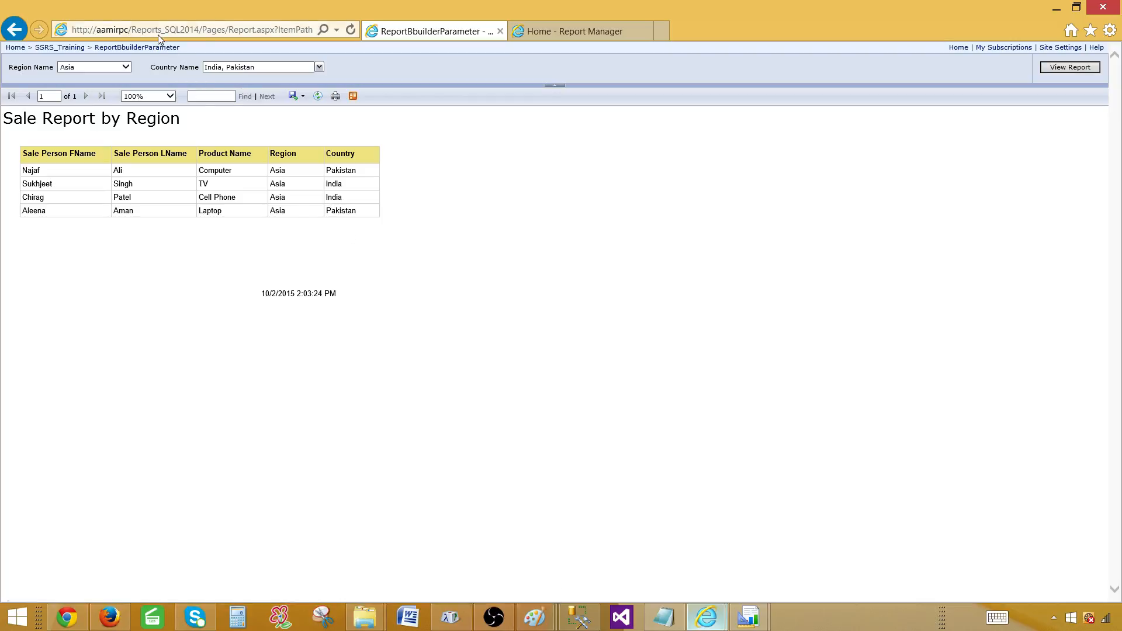
Step: Return to Report Builder, disconnect it from the current report server and reconnect to ReportServer_SQL2014
click(572, 32)
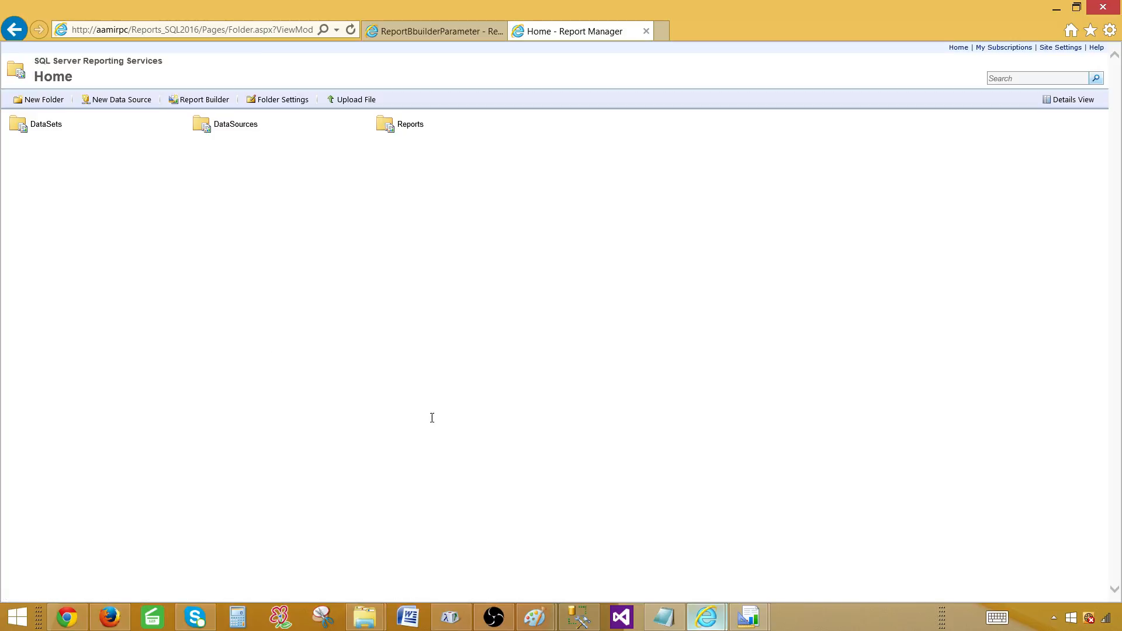
mouse_move(748, 617)
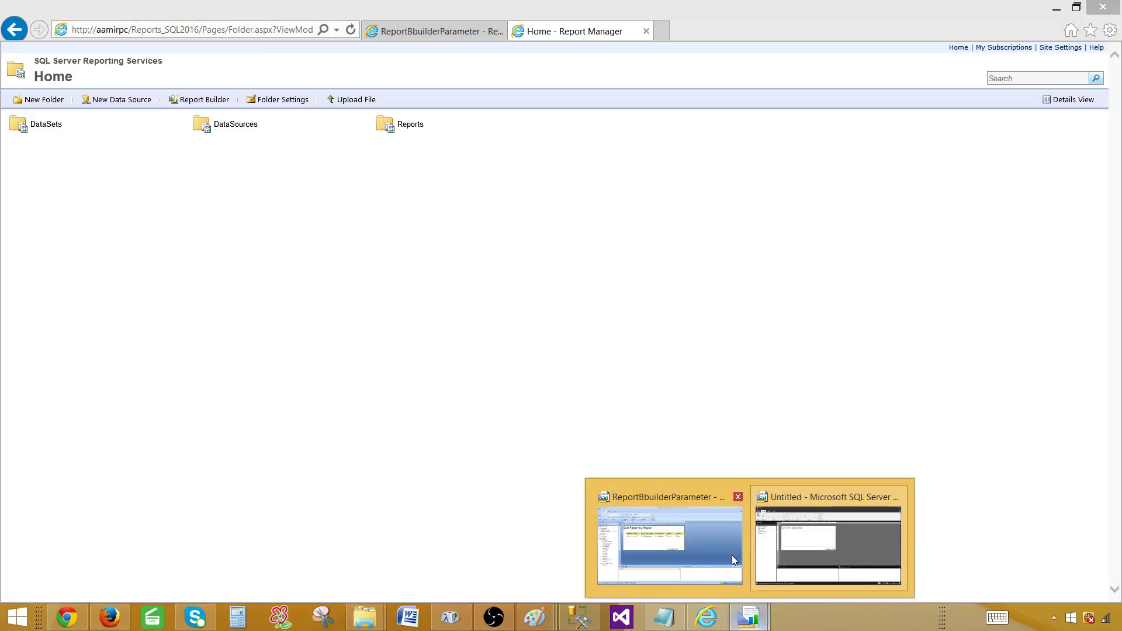
click(690, 549)
mouse_move(362, 616)
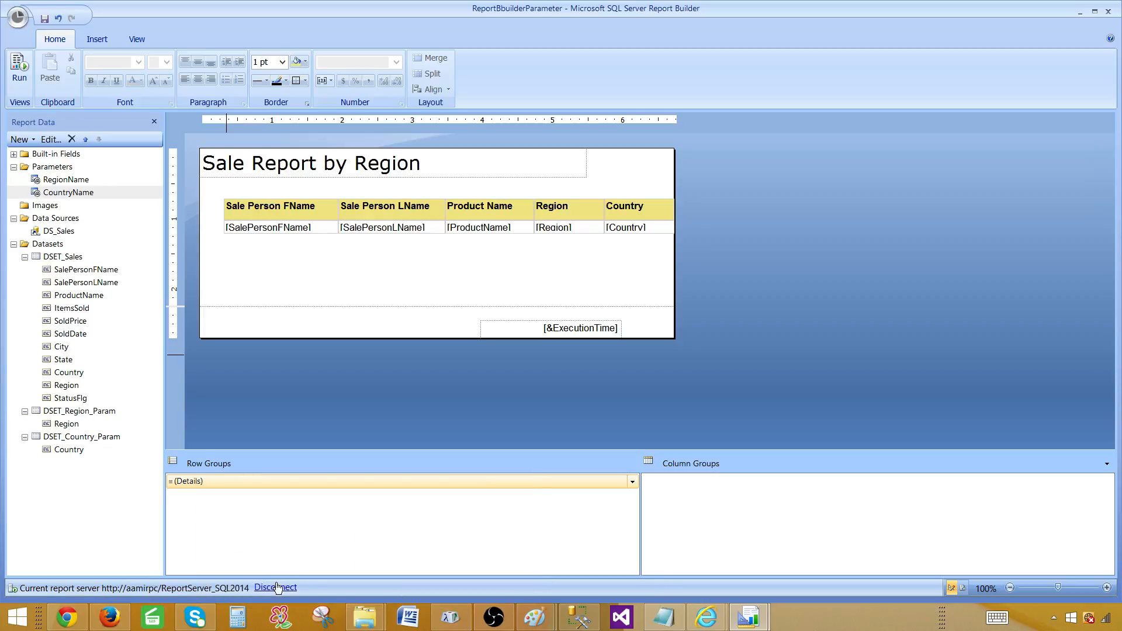
click(277, 586)
click(148, 586)
click(275, 587)
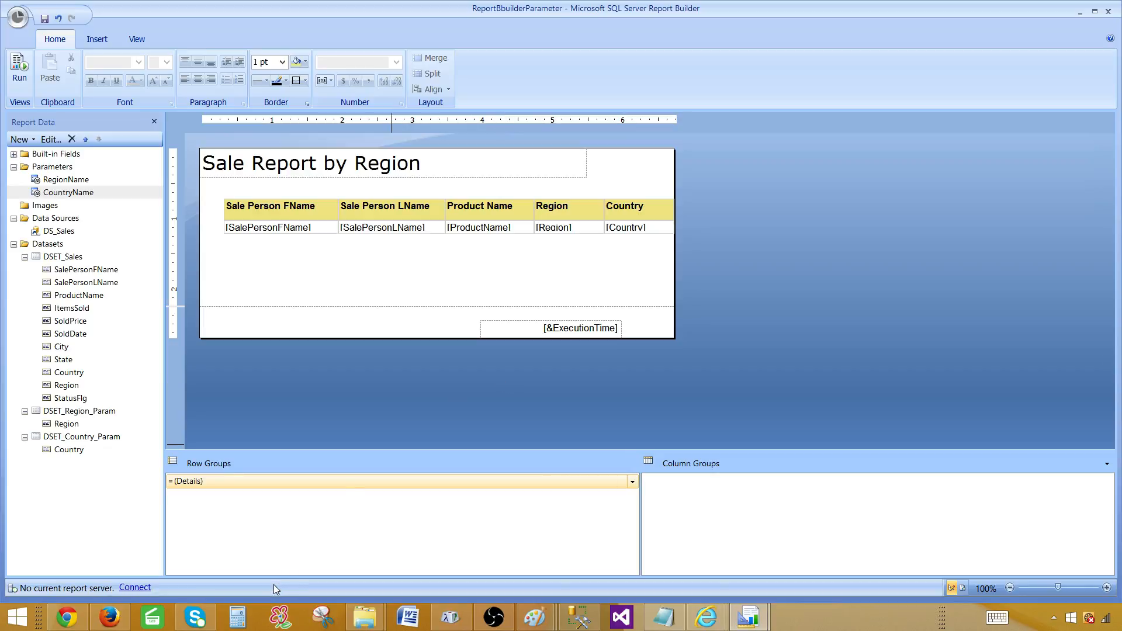
click(134, 589)
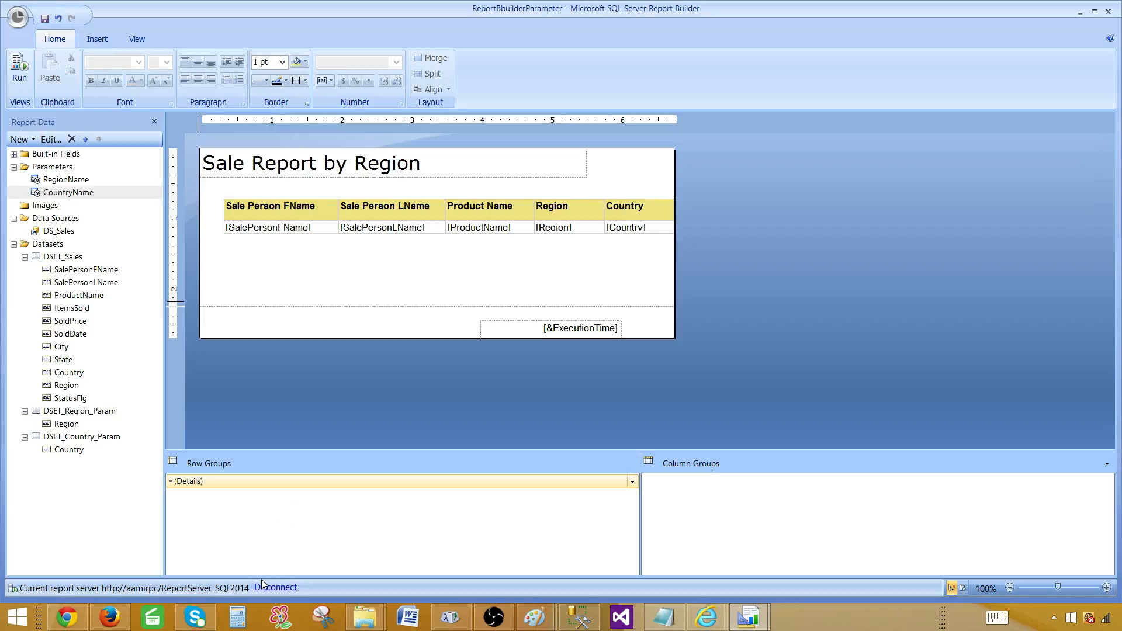
click(18, 20)
click(49, 111)
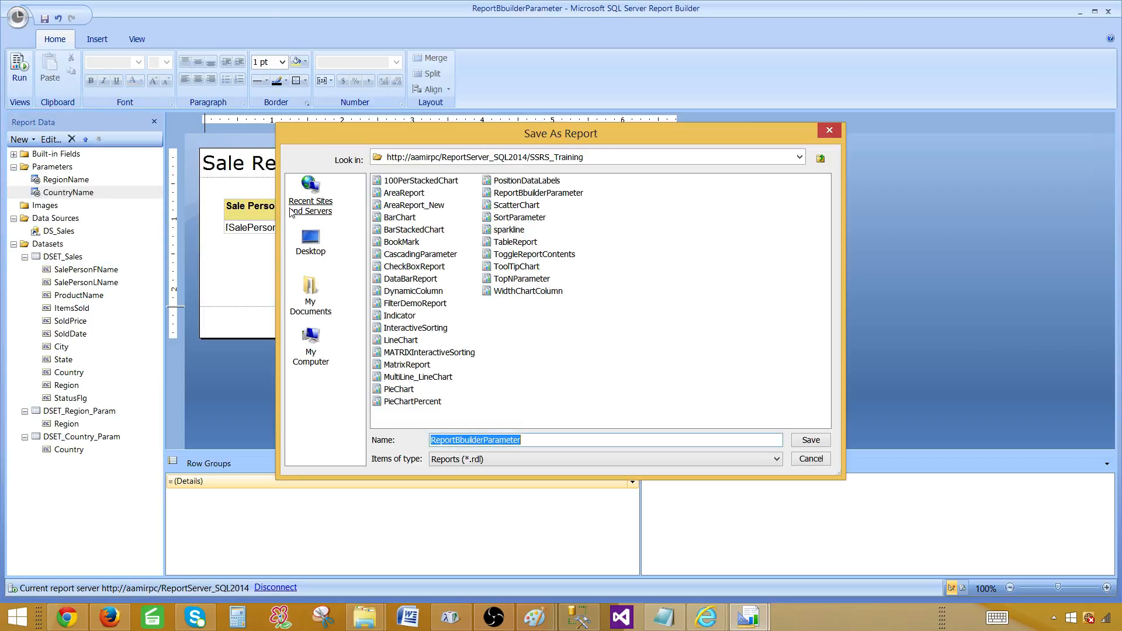
click(316, 213)
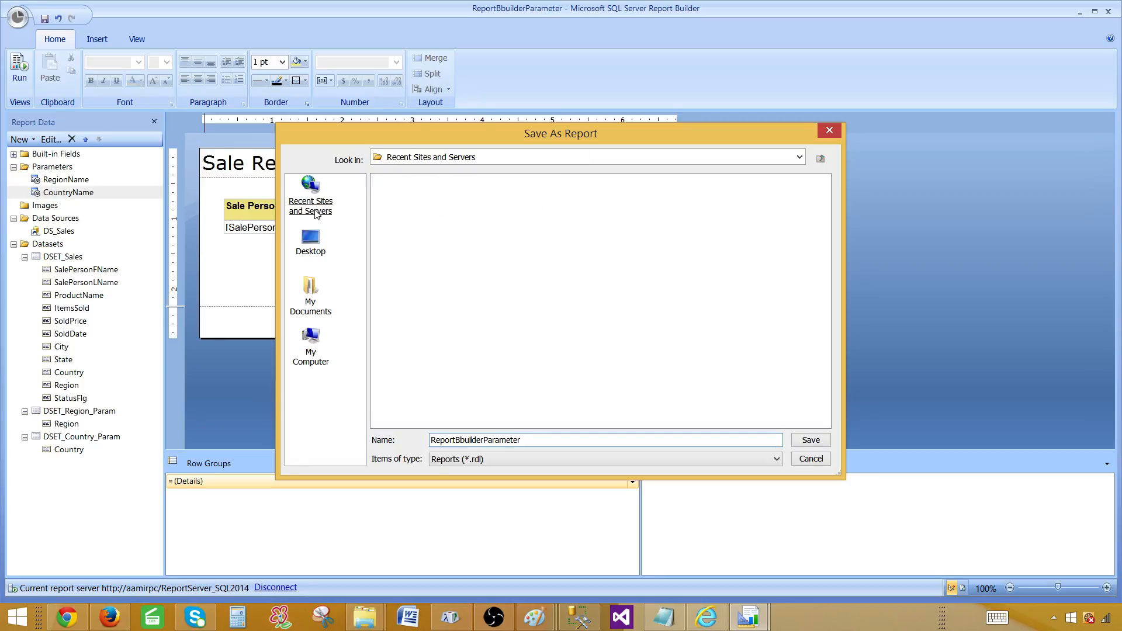
click(470, 193)
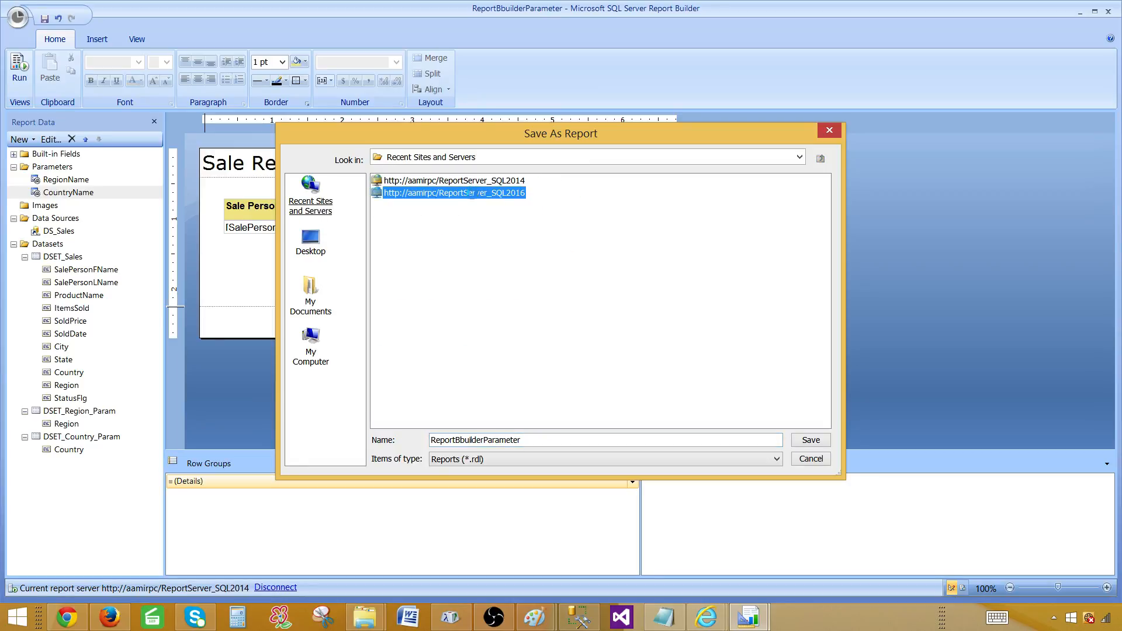
double_click(471, 193)
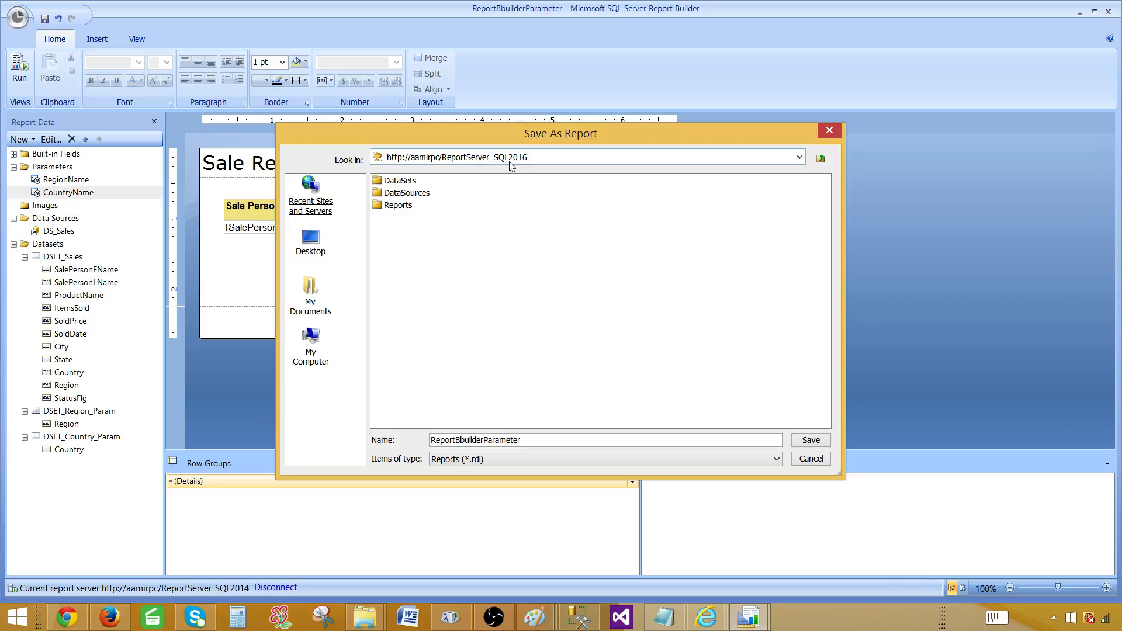
double_click(415, 211)
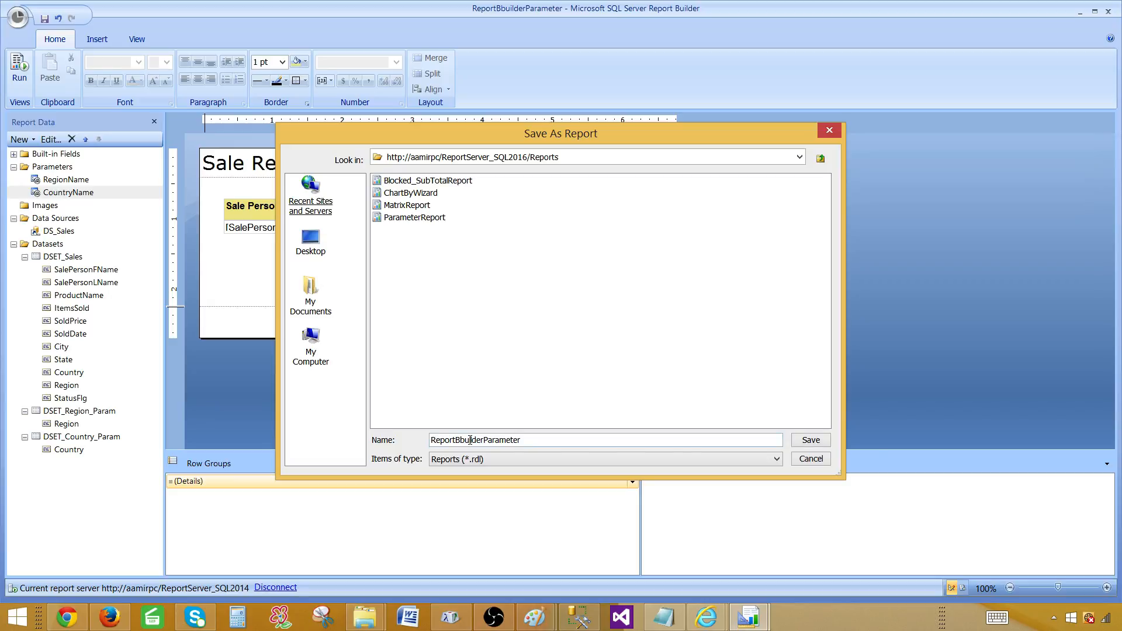
click(809, 441)
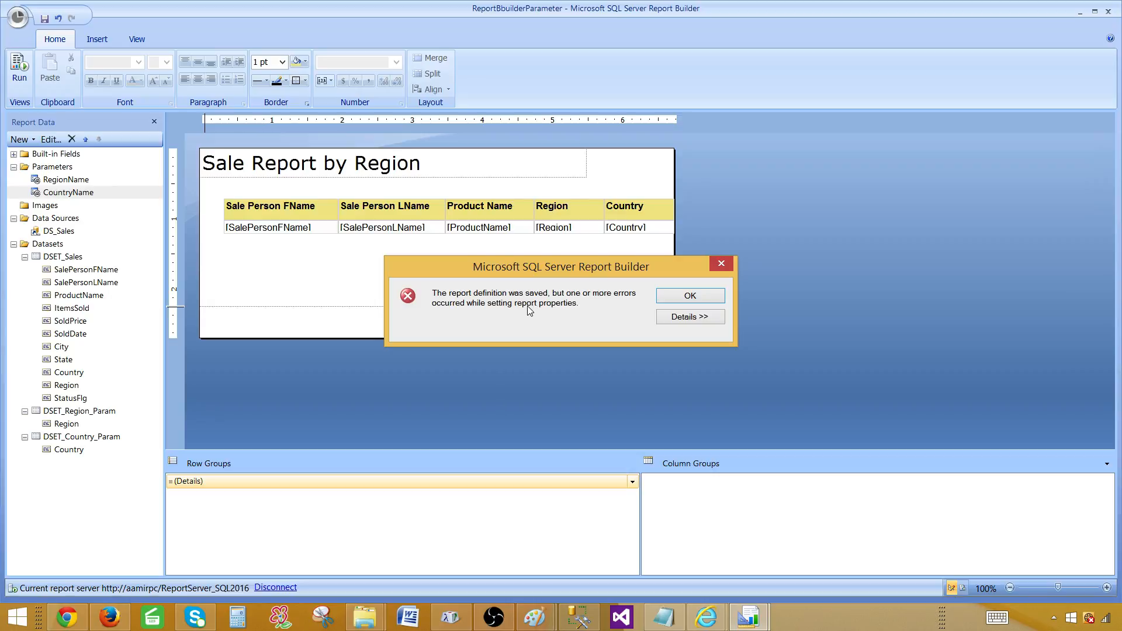
click(669, 300)
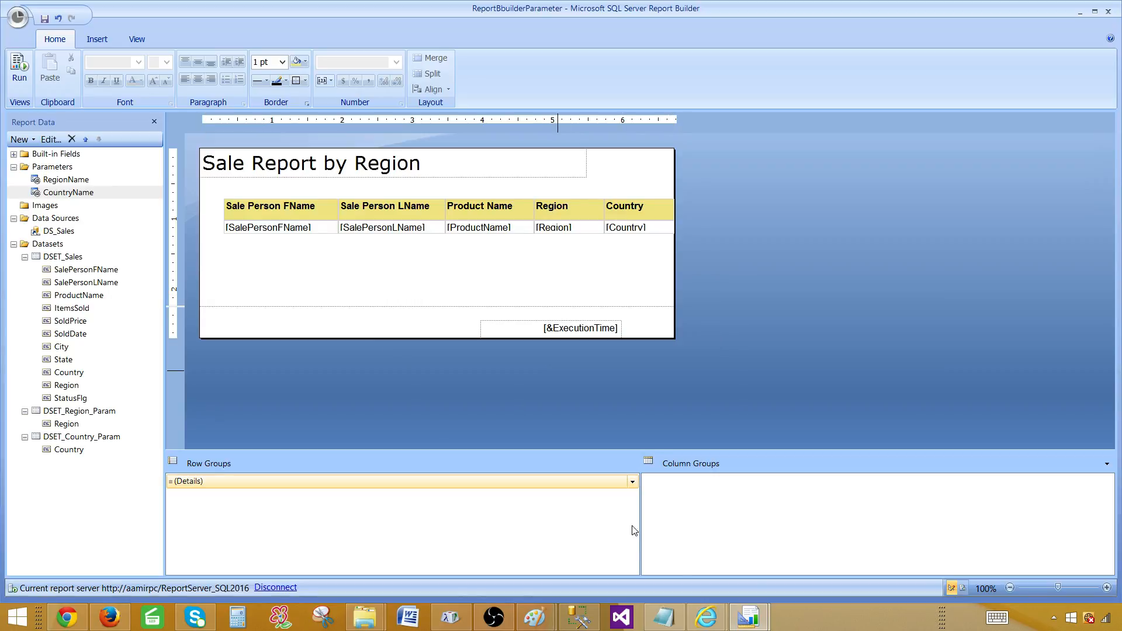
Step: Switch to the SQL2016 Report Manager and open ReportBbuilderParameter from the Reports folder
mouse_move(707, 617)
click(744, 538)
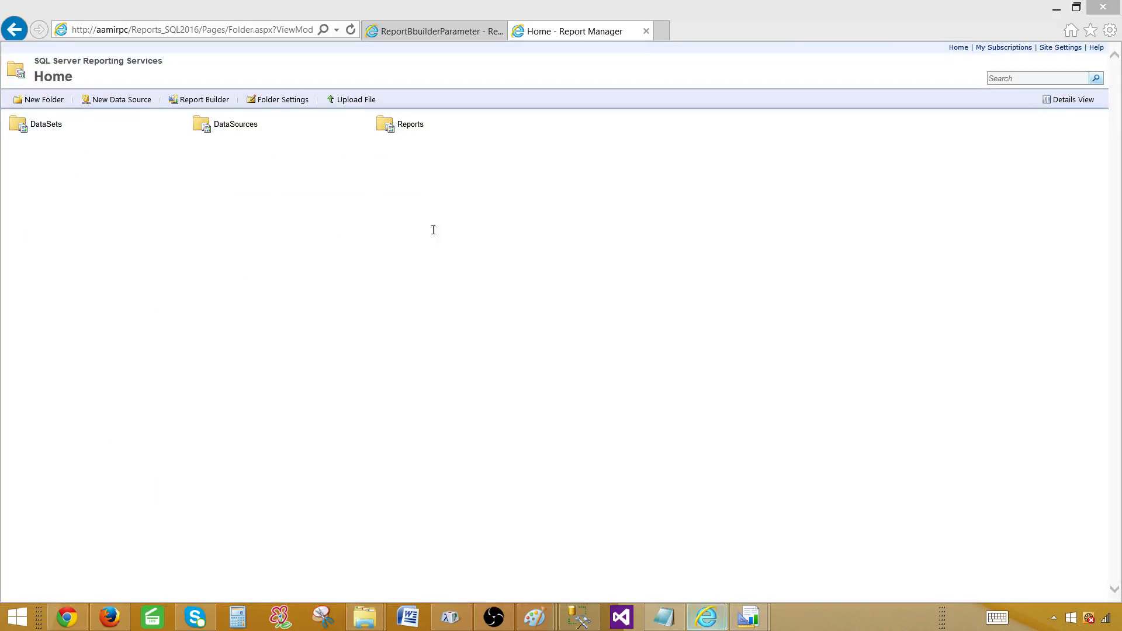
click(406, 126)
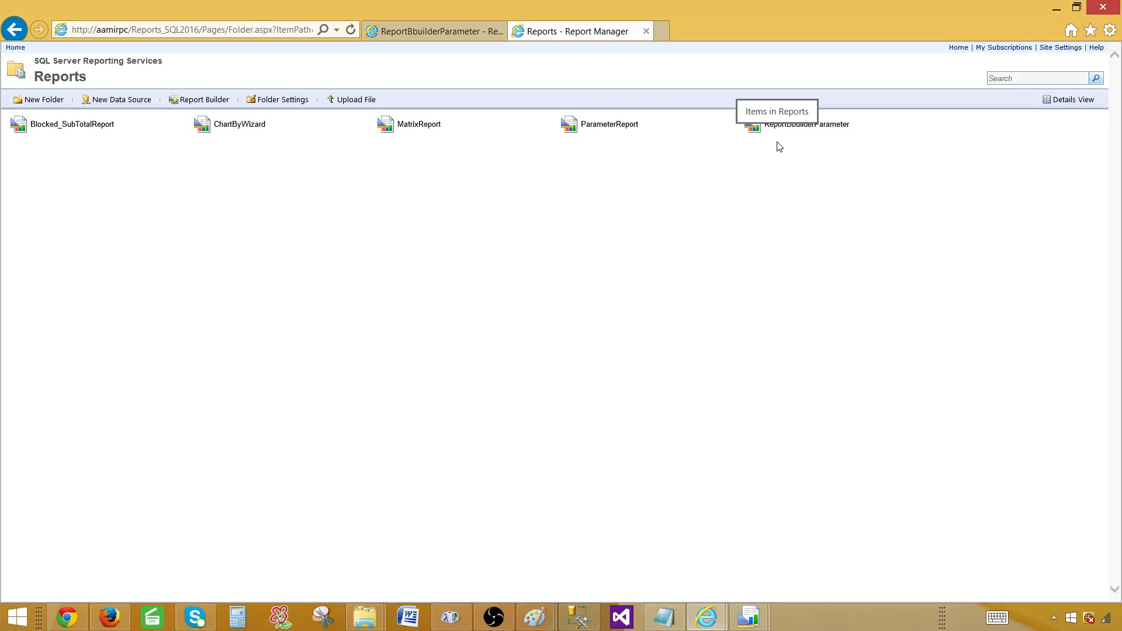
click(788, 126)
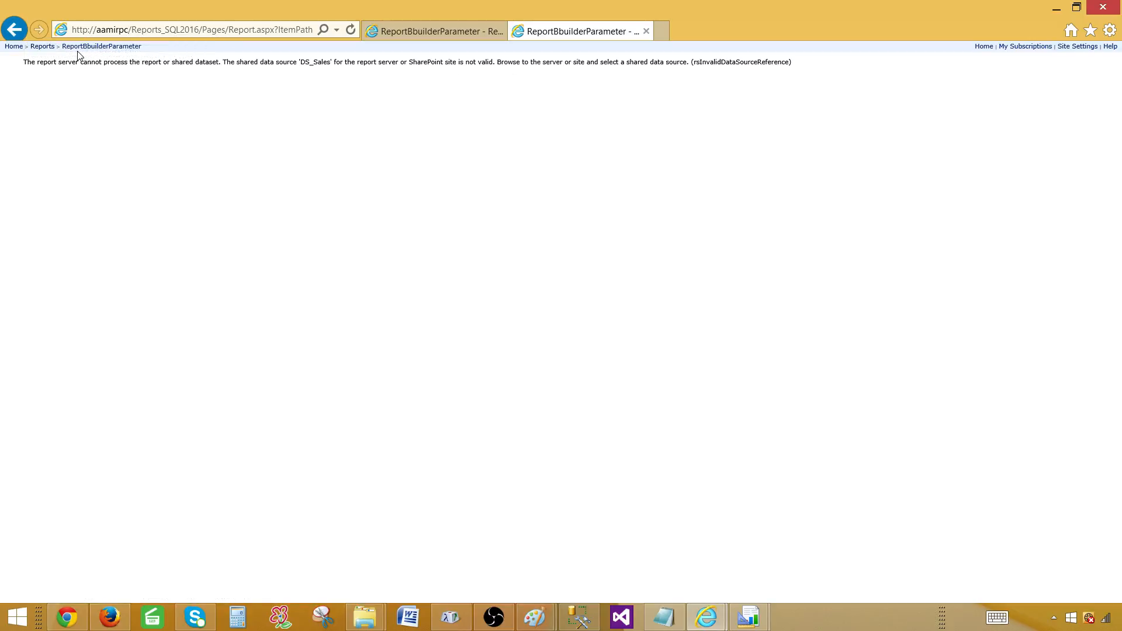
Step: Go back to the Reports folder and open the data source settings of ReportBbuilderParameter
click(41, 47)
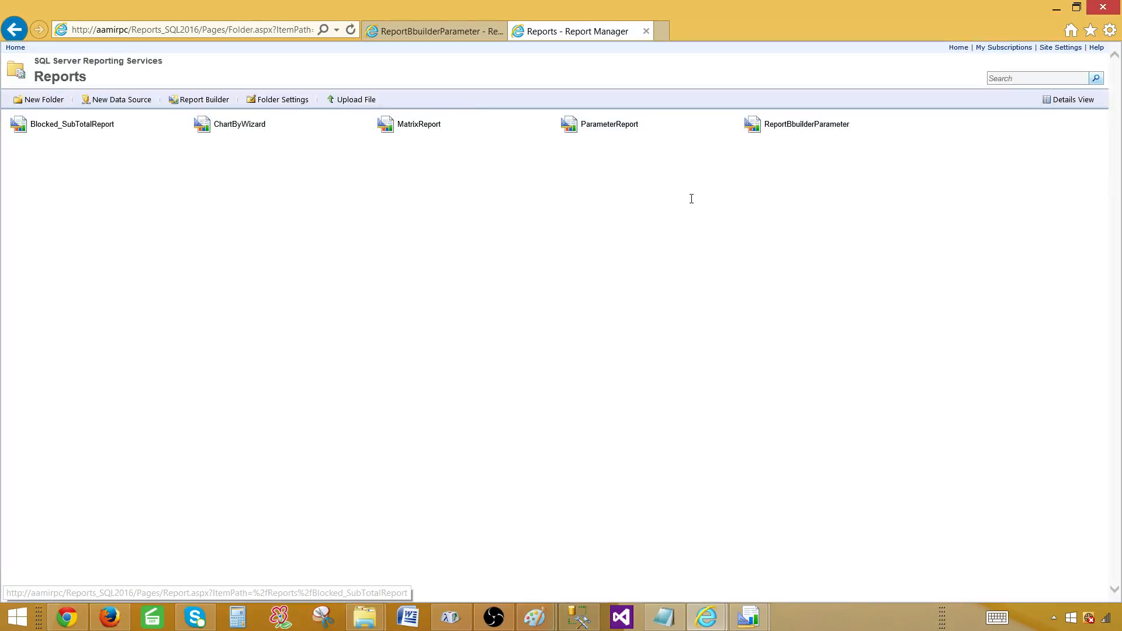
mouse_move(854, 128)
click(917, 125)
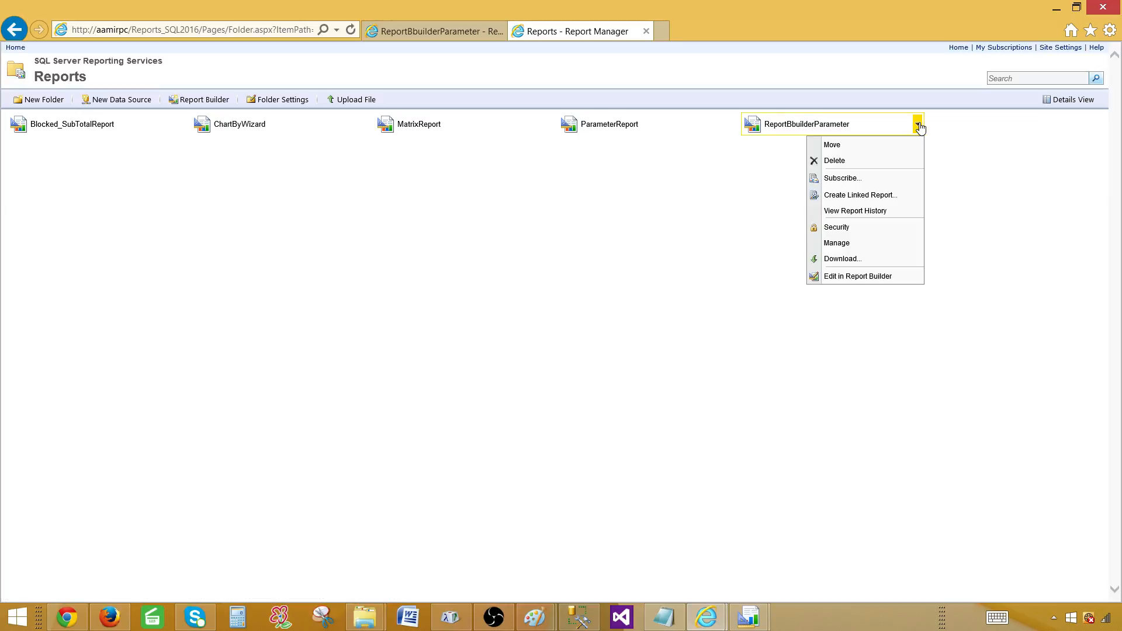
click(859, 243)
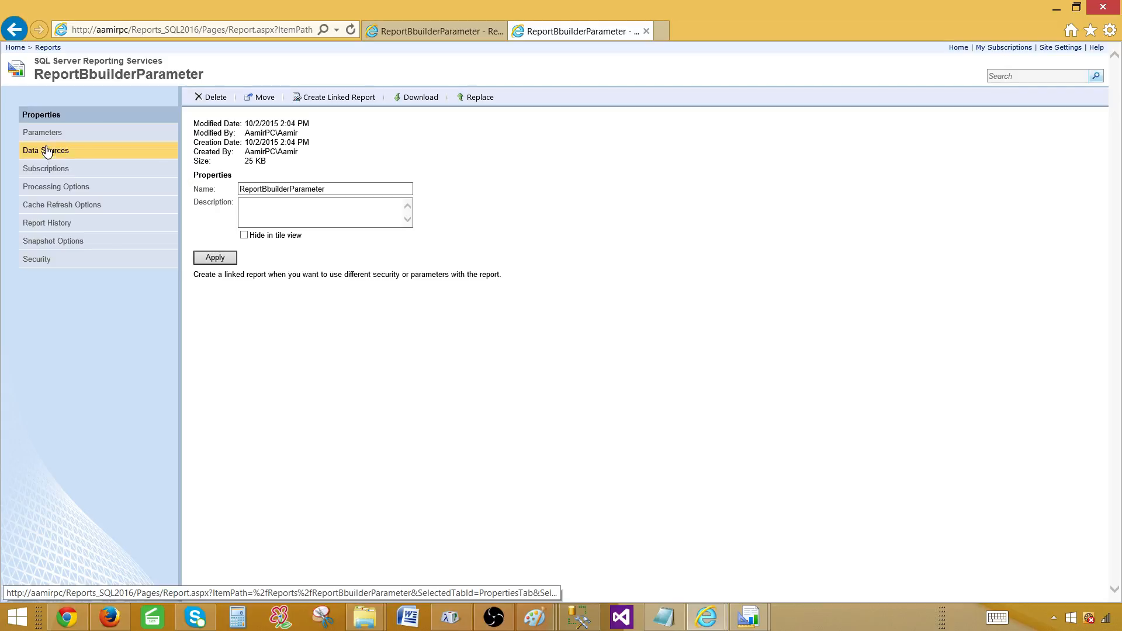
click(49, 156)
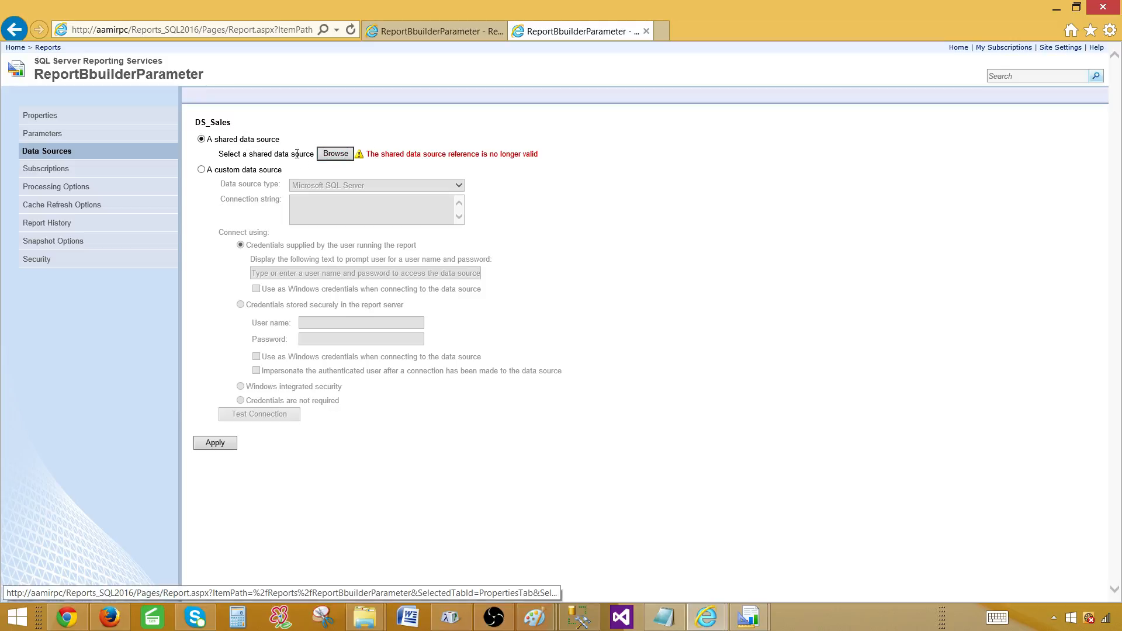
Step: Point the report's DS_Sales reference to the shared data source /DataSources/Sales and apply the change
click(336, 154)
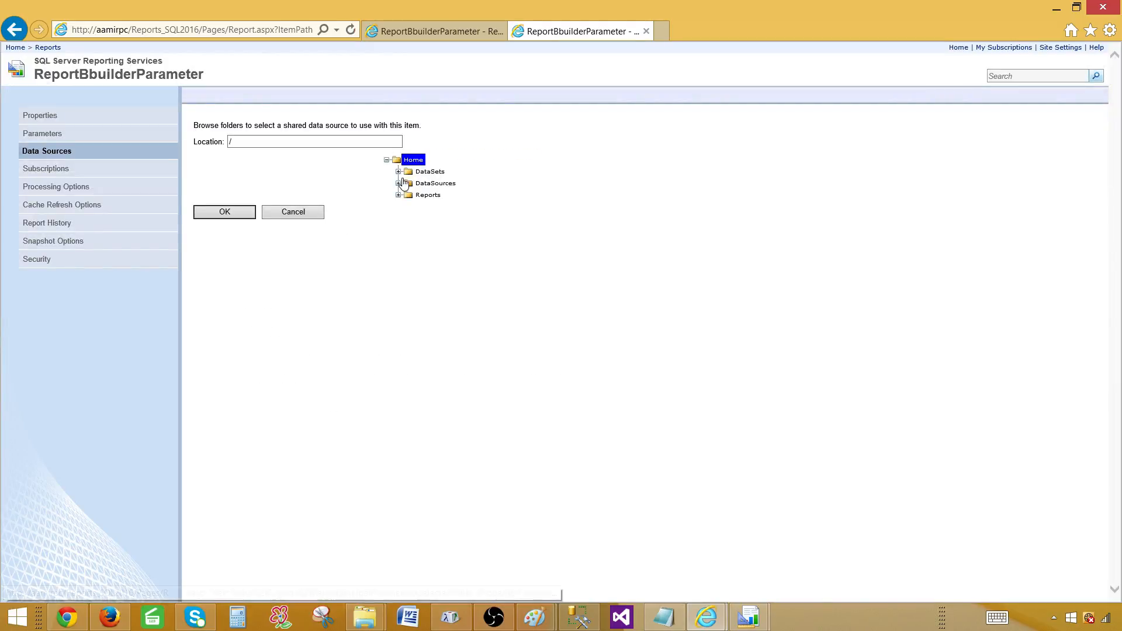
click(398, 183)
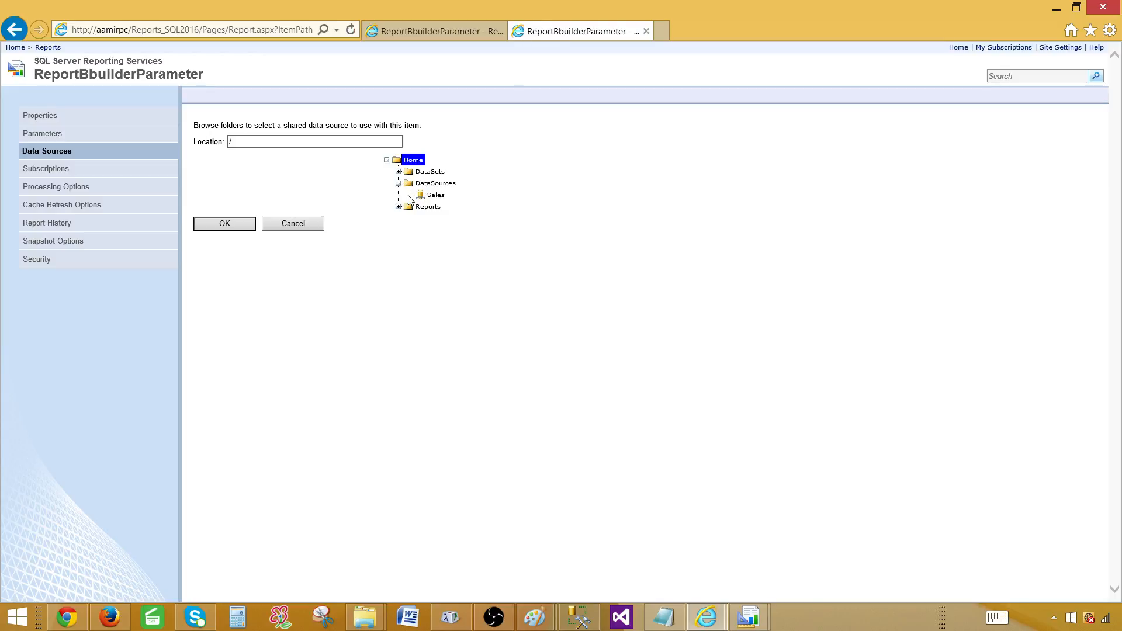
click(421, 196)
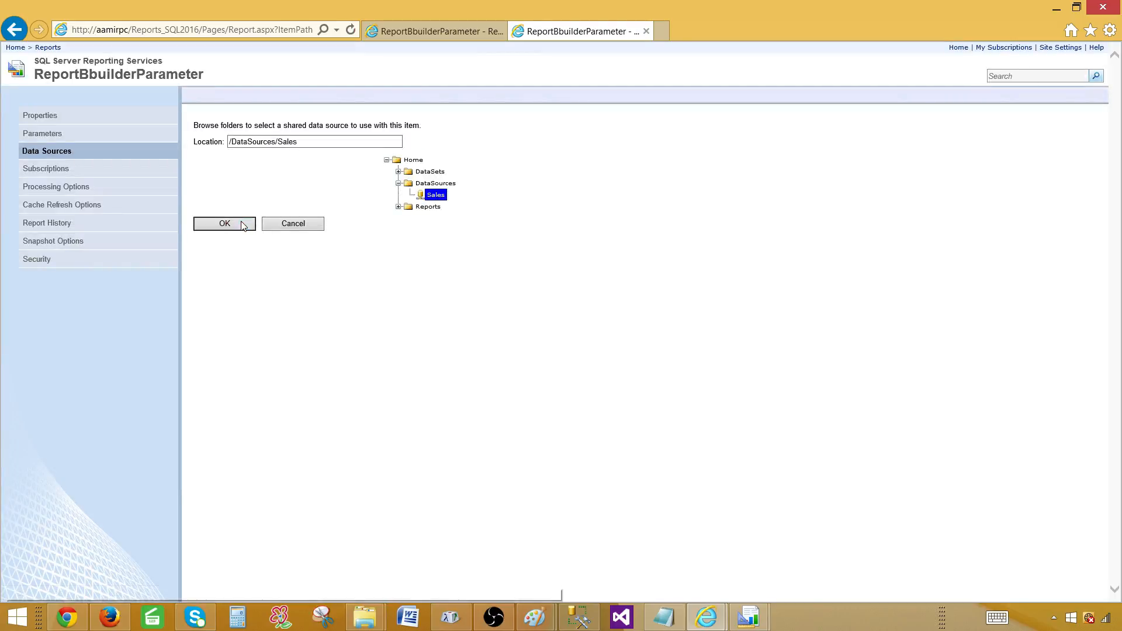
click(225, 224)
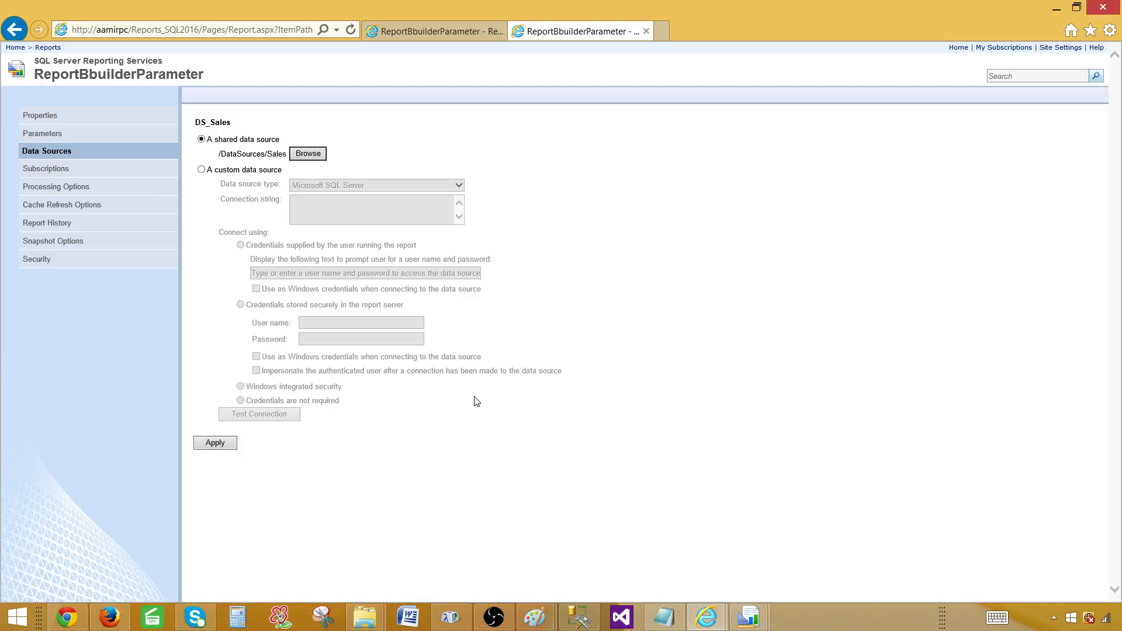
click(215, 442)
Step: Open the Sales data source in the DataSources folder and check the server instance and catalog in its connection string
click(18, 48)
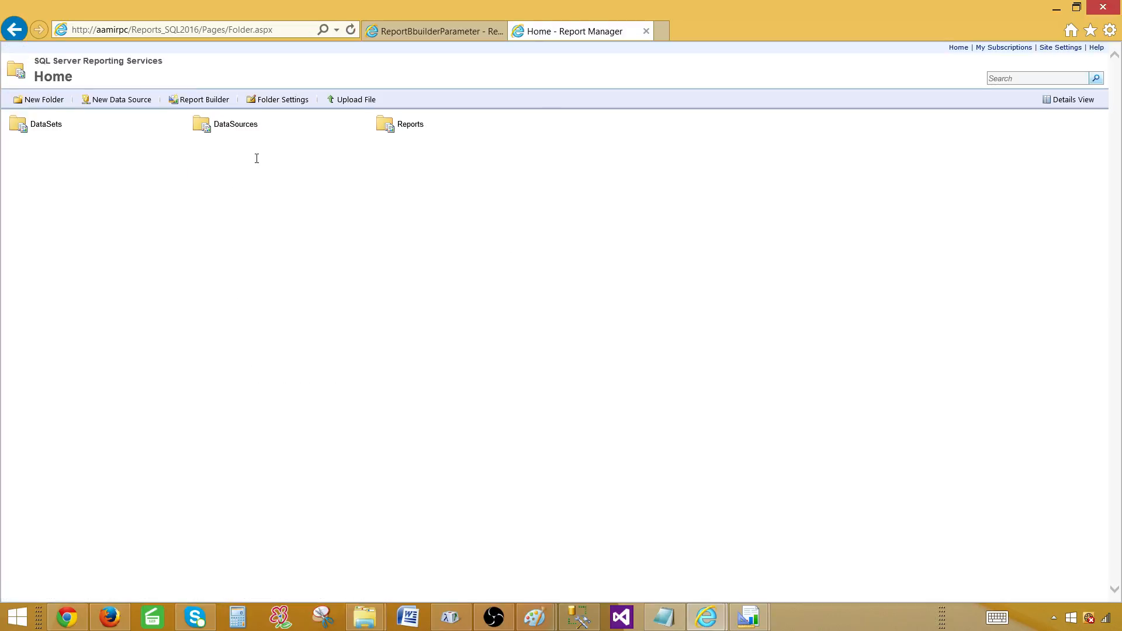
click(234, 124)
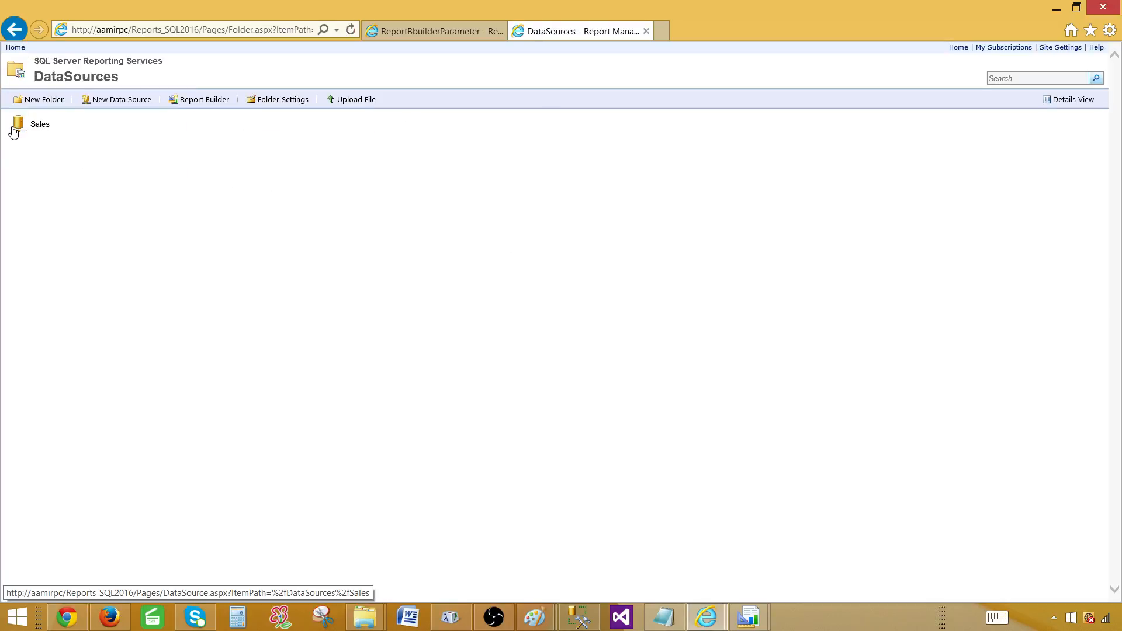
click(35, 131)
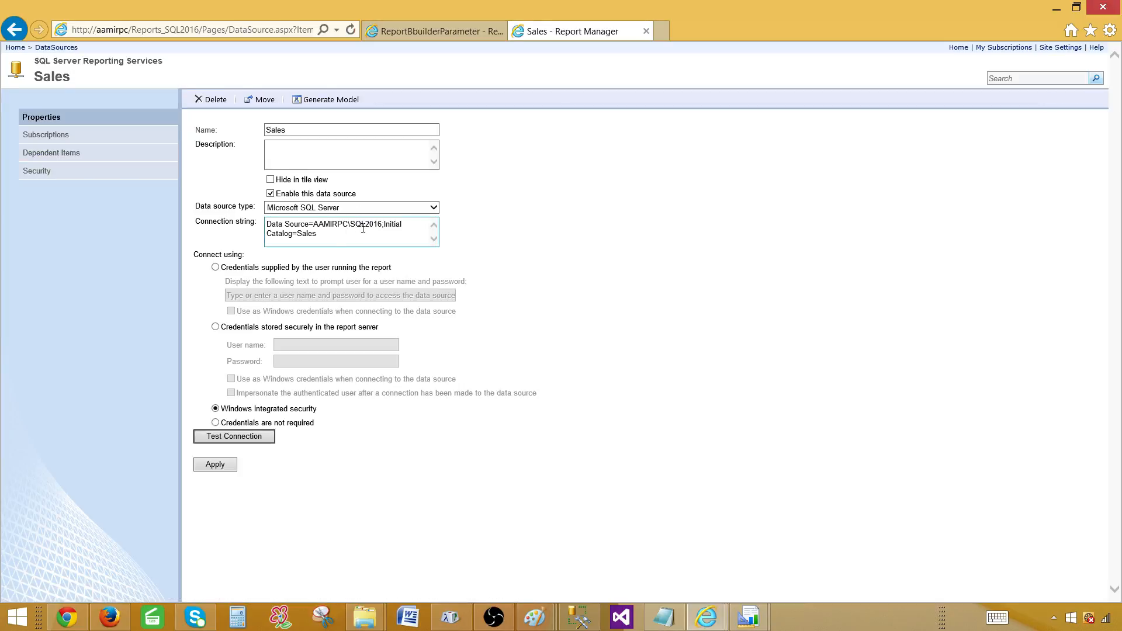
drag(351, 225, 374, 225)
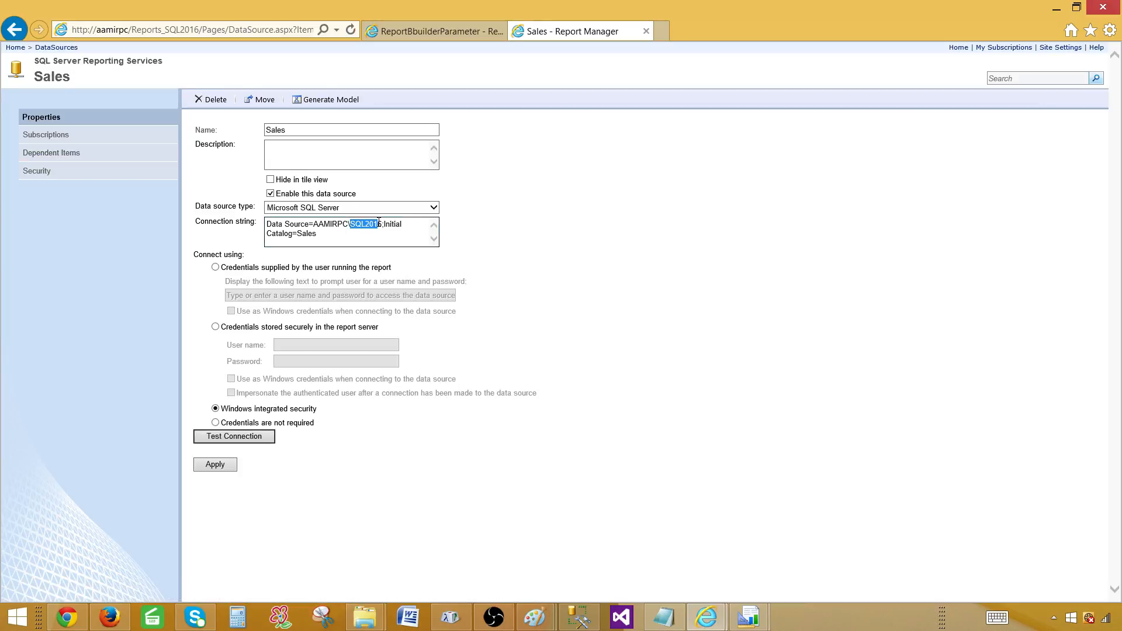
click(326, 233)
drag(297, 233, 316, 233)
Step: Switch to SQL Server Management Studio and collapse the object tree of the AAMIRPC\SQL2014 server
click(578, 618)
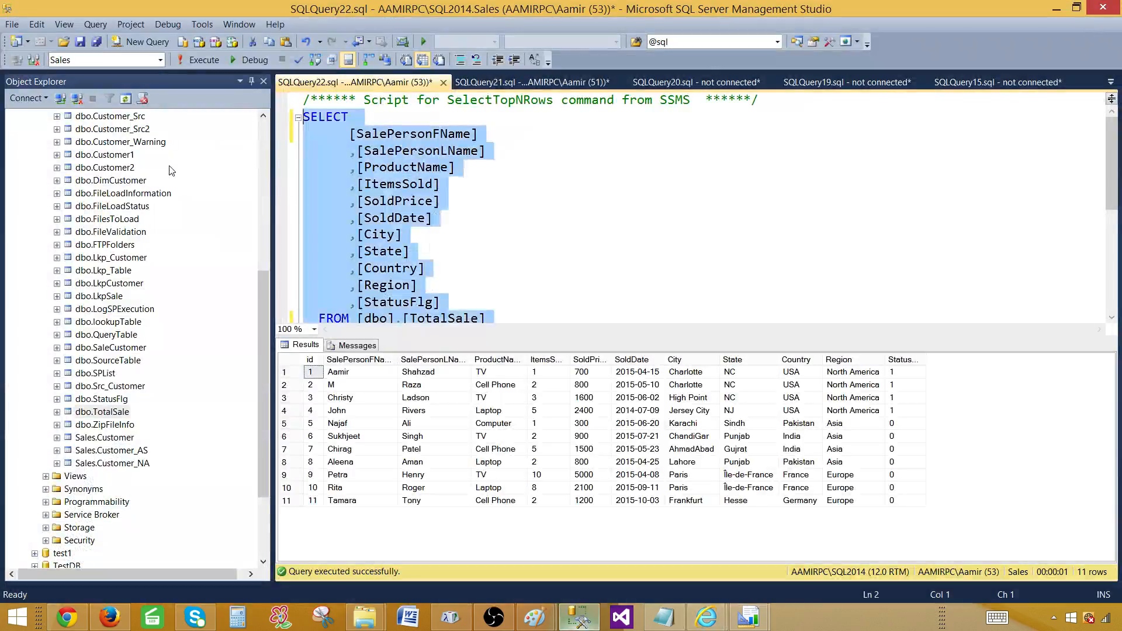
click(265, 124)
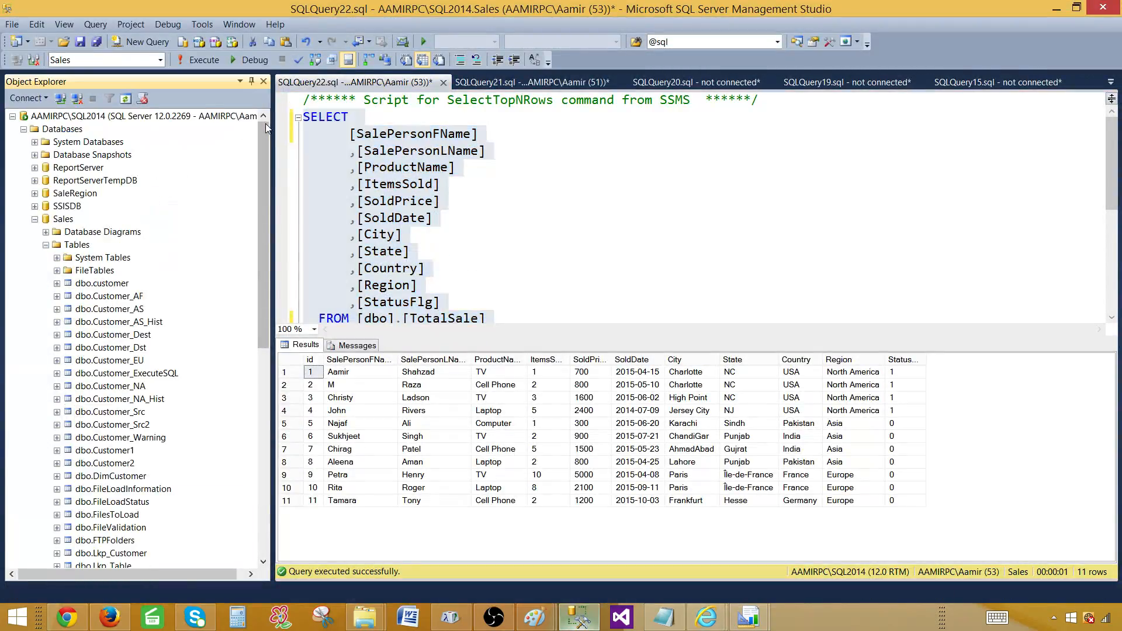
click(23, 130)
click(13, 117)
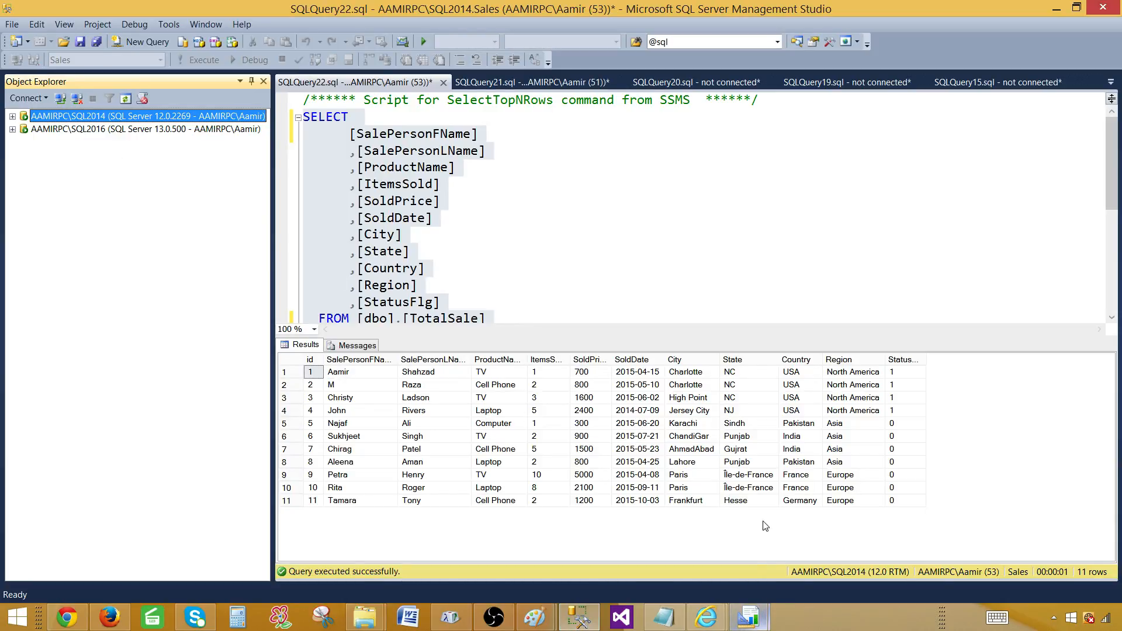
Step: Expand the AAMIRPC\SQL2016 server and examine the tables in its Sales database
click(91, 130)
click(105, 119)
click(103, 130)
click(12, 129)
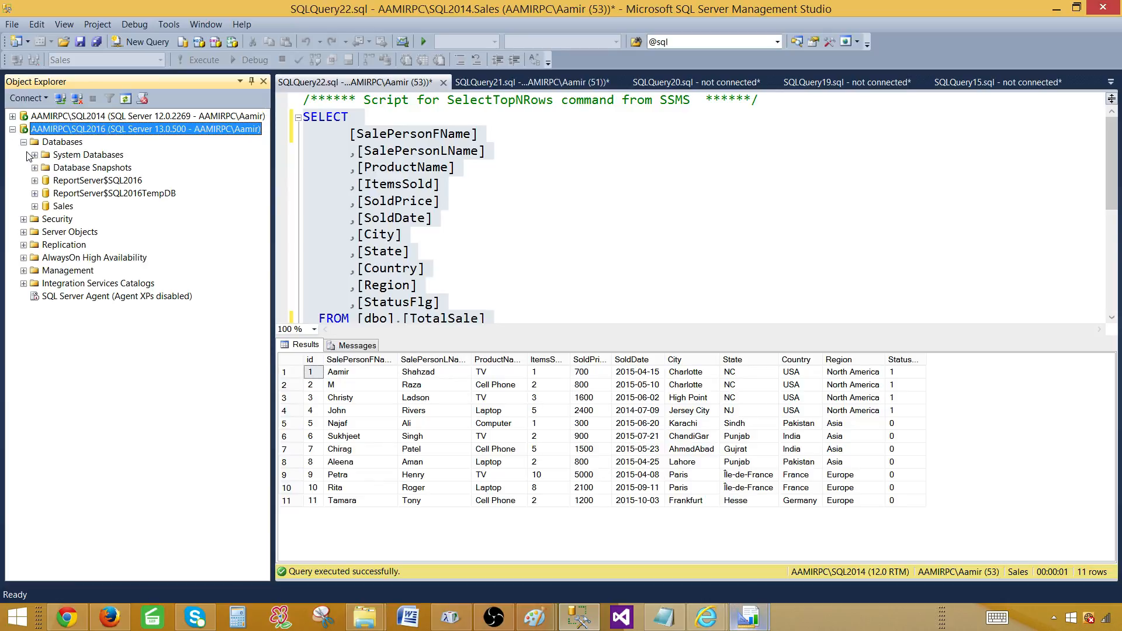
click(63, 206)
click(34, 207)
click(46, 232)
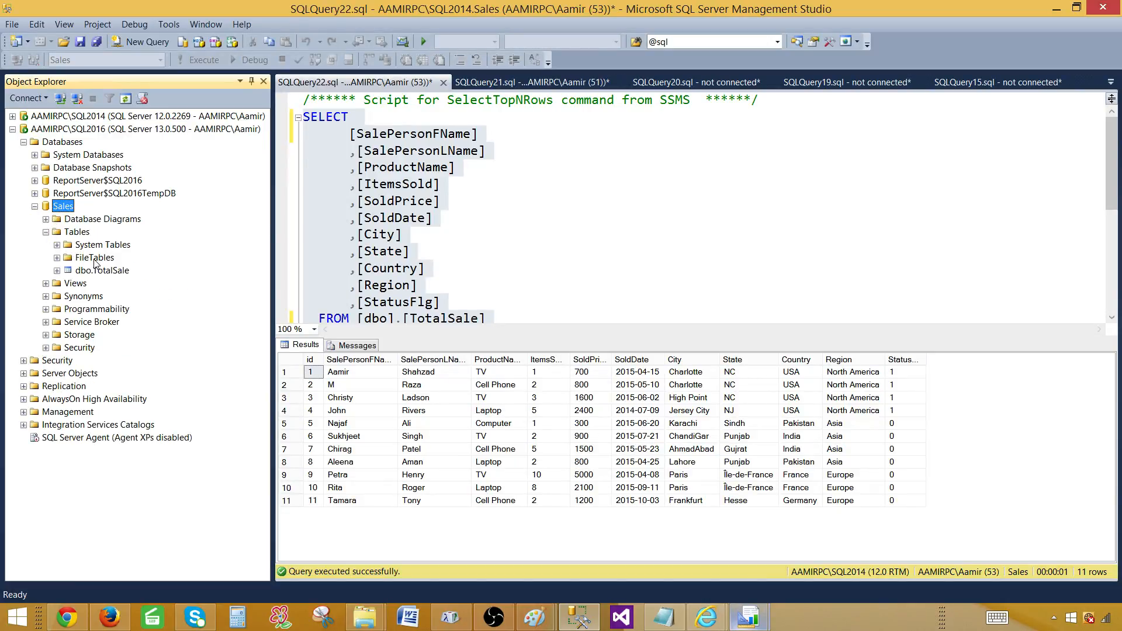
click(116, 272)
click(46, 232)
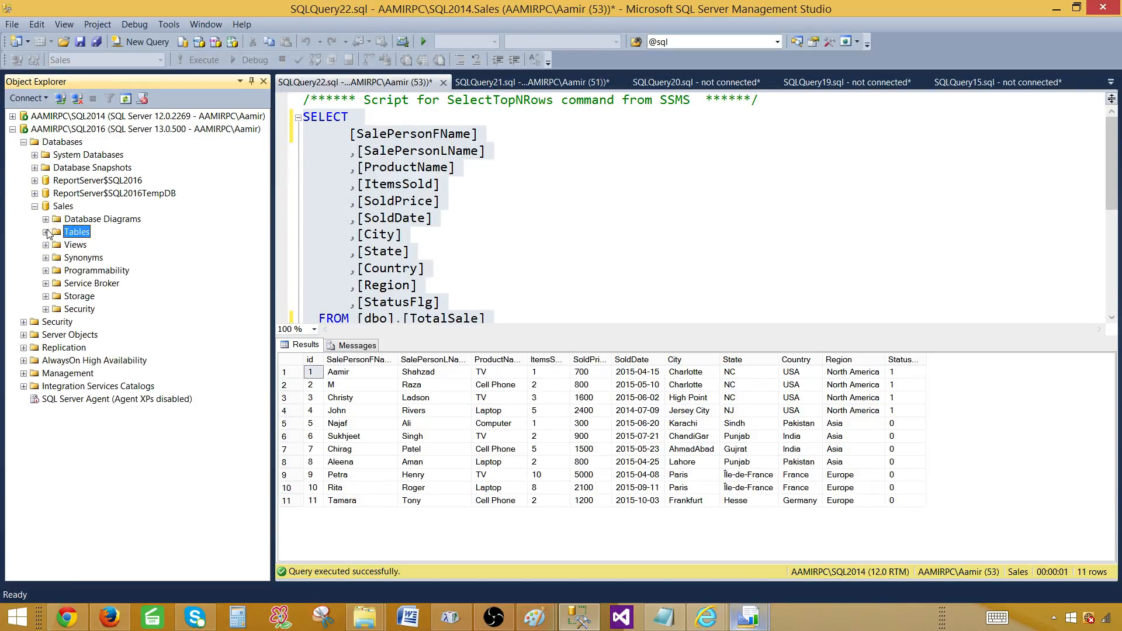
Step: Return to the SQL2016 Report Manager and open ReportBbuilderParameter from the Reports folder
click(707, 618)
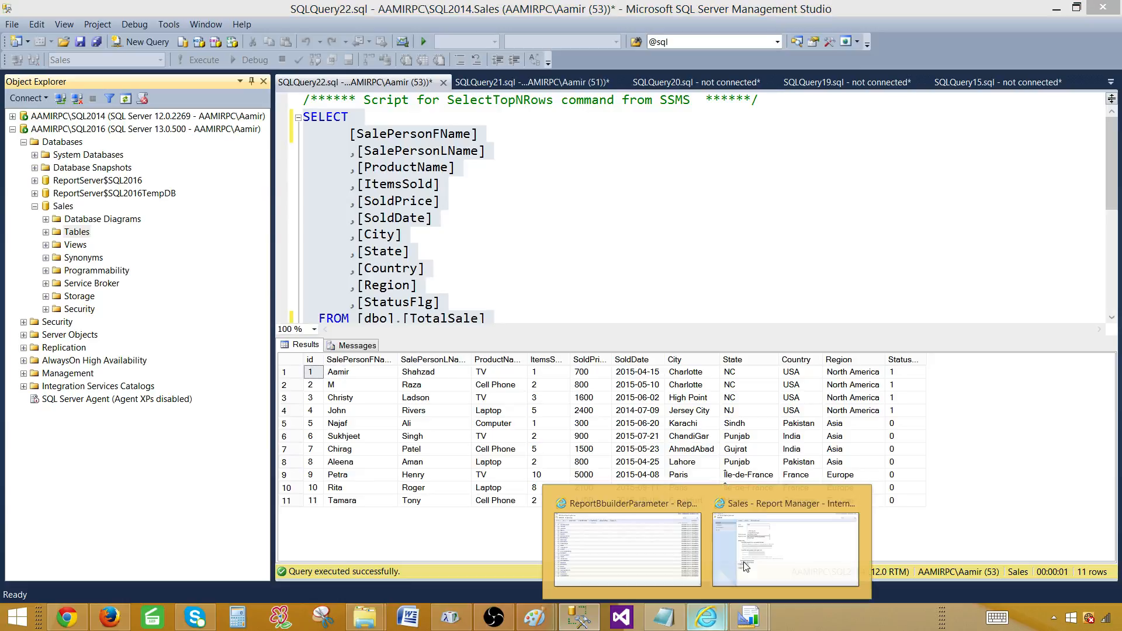
click(746, 564)
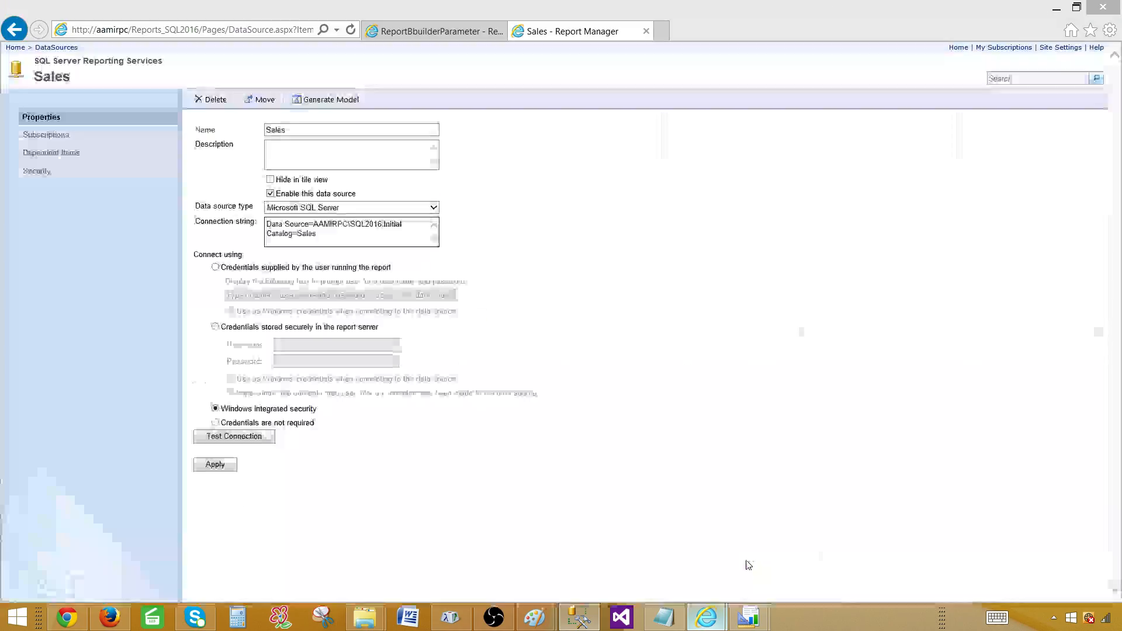
click(421, 221)
click(56, 47)
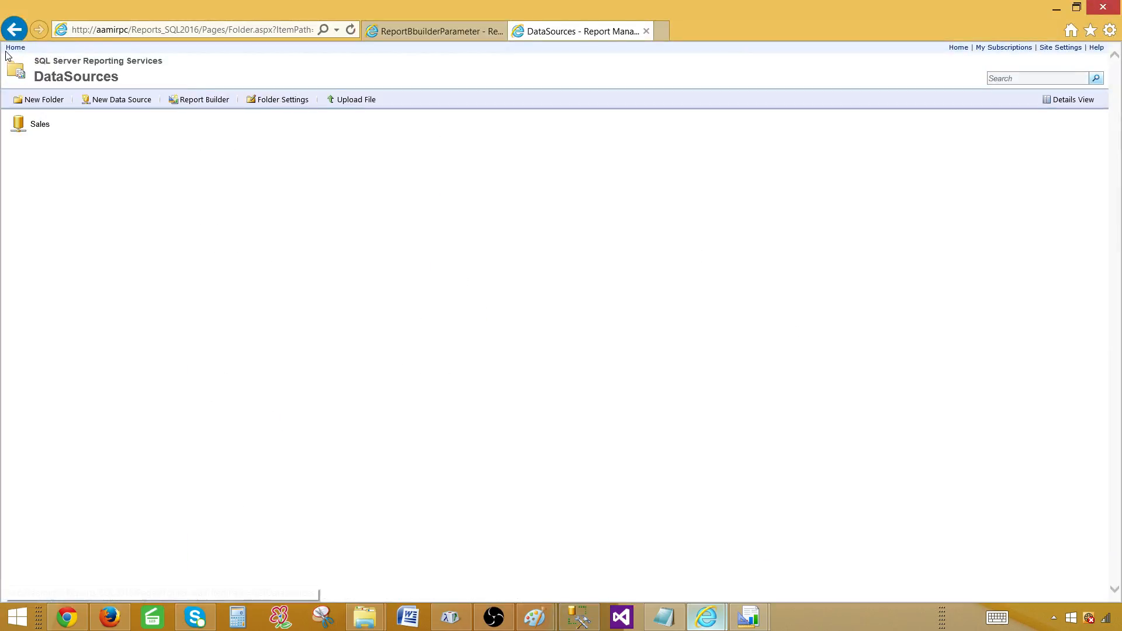
click(16, 52)
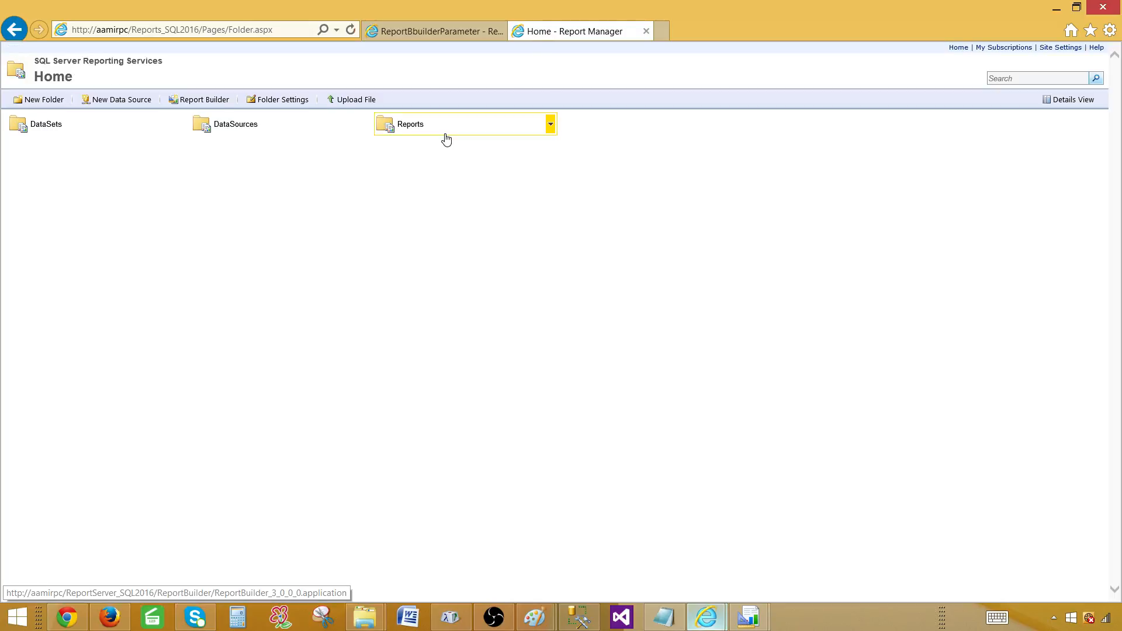
click(405, 125)
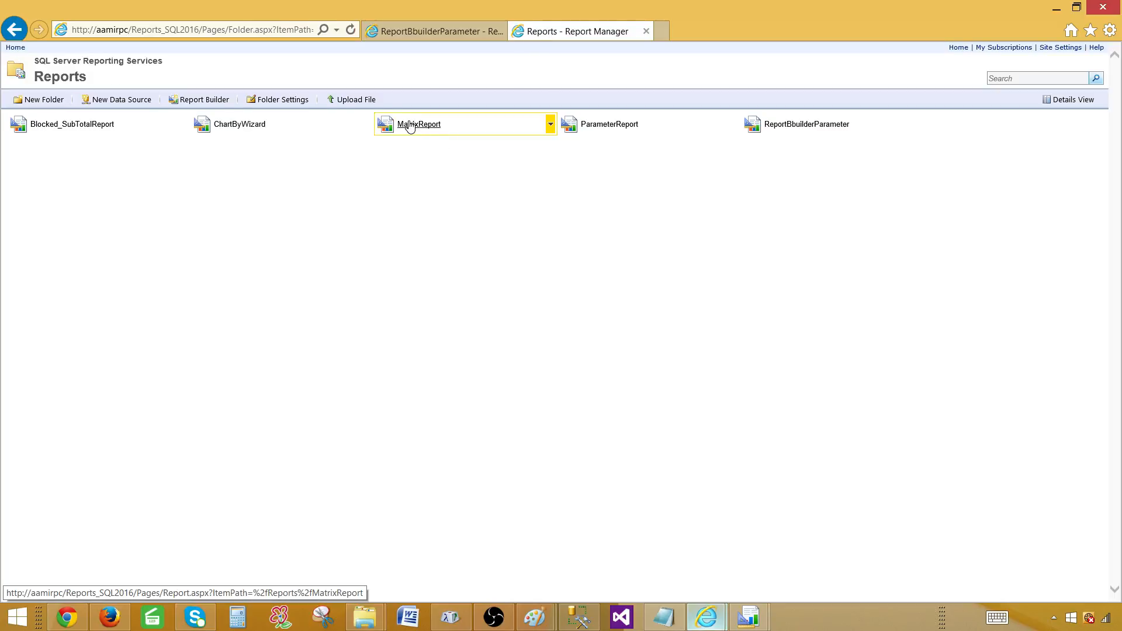
click(788, 128)
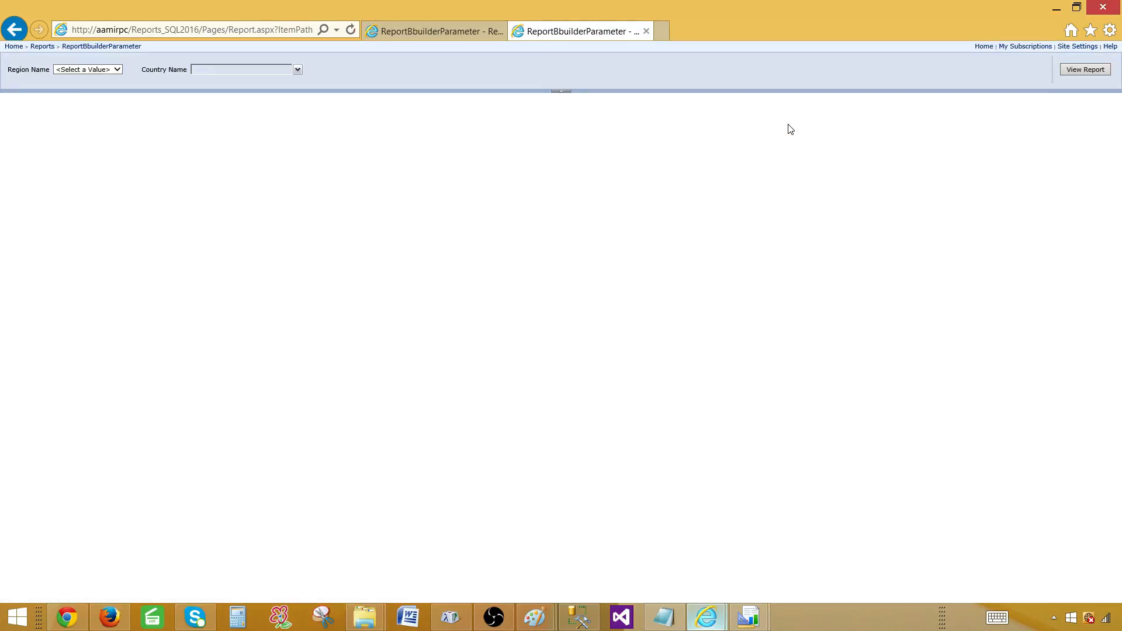
Step: Run the report for region Asia with countries India and Pakistan, and check which column the output points to
click(80, 72)
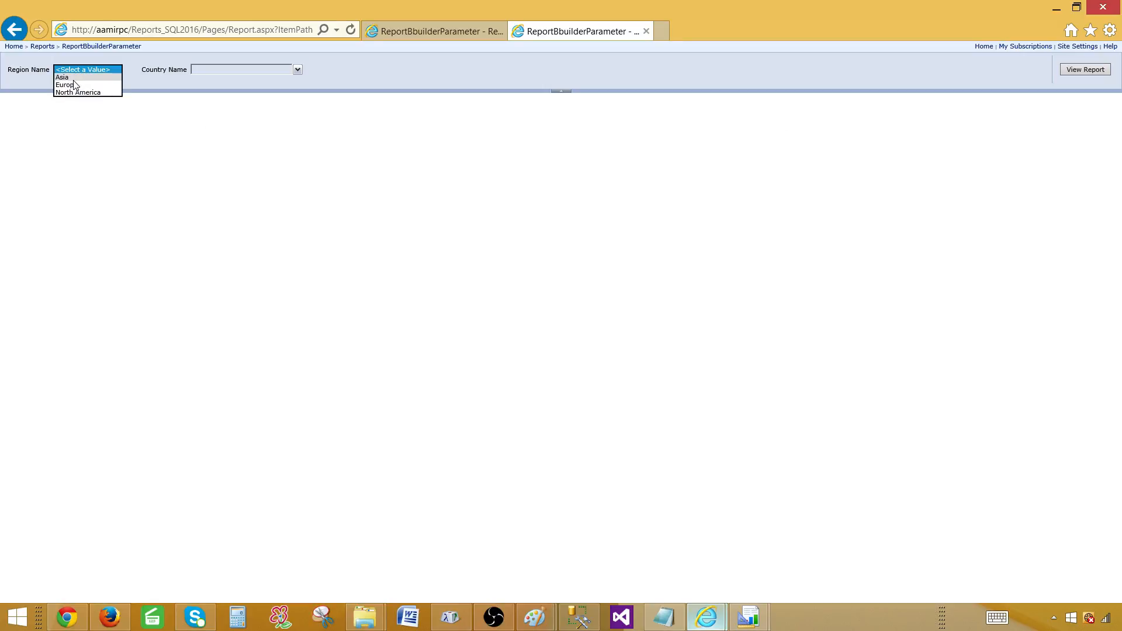
click(75, 80)
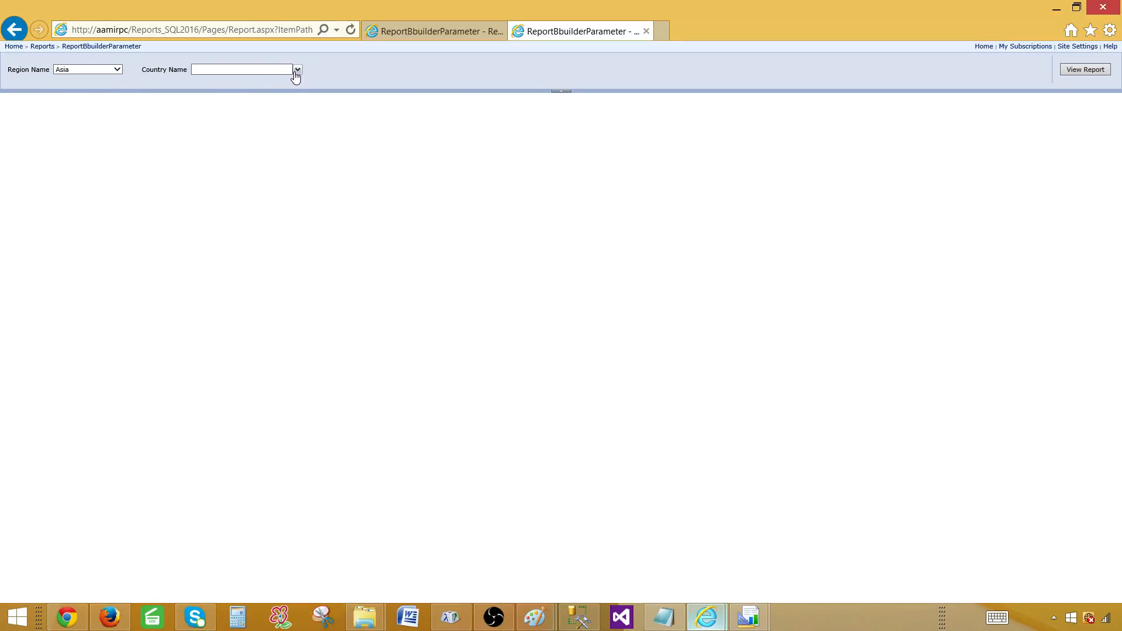
click(297, 69)
click(198, 93)
click(199, 105)
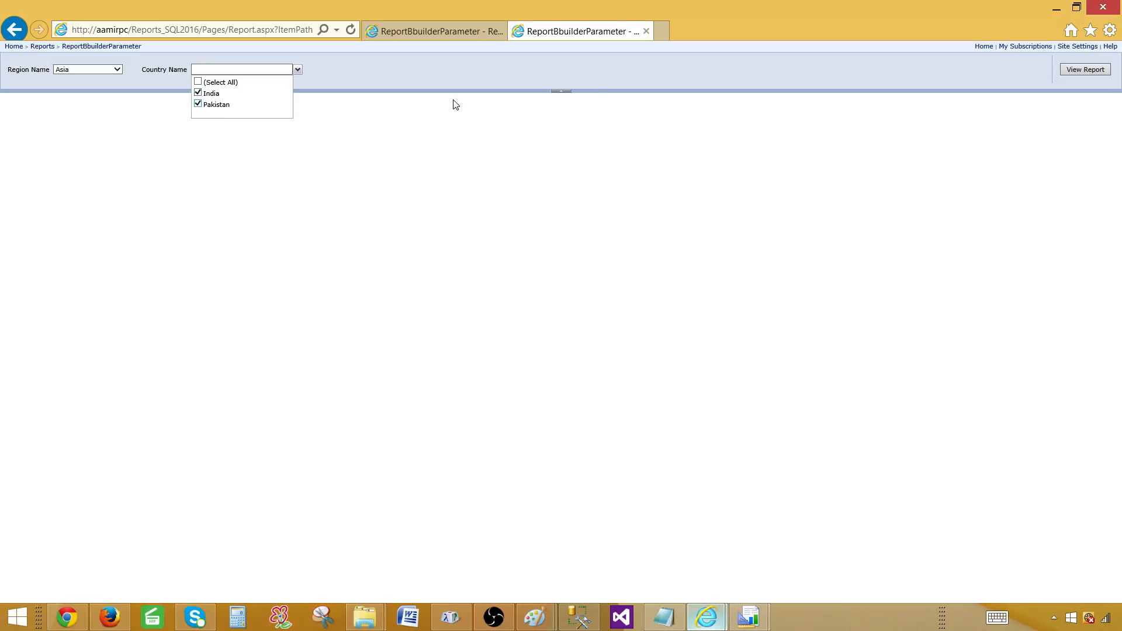
click(770, 92)
click(1082, 73)
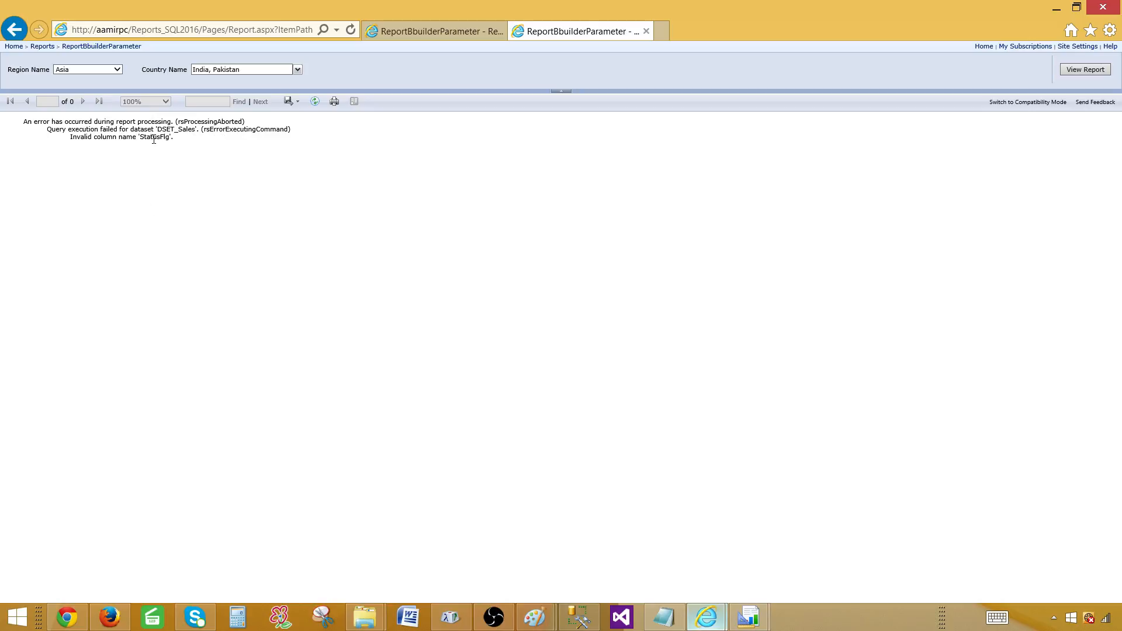
drag(168, 137, 141, 137)
Step: Switch to Report Builder, locate the StatusFlg field and open the properties of the DSET_Sales dataset
mouse_move(752, 624)
click(628, 496)
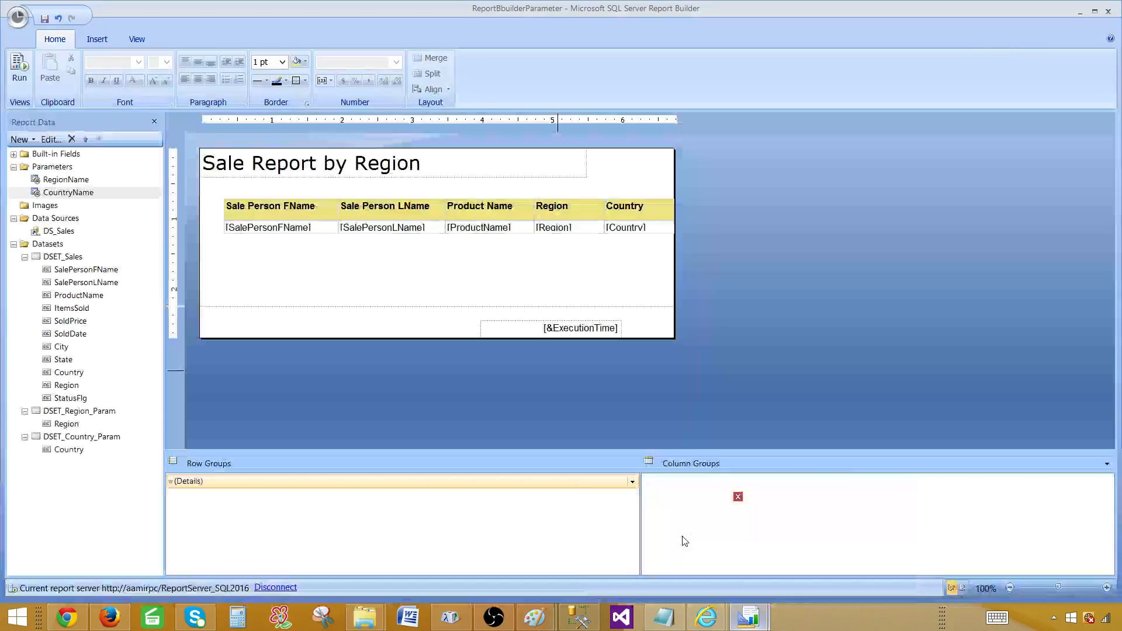
click(73, 399)
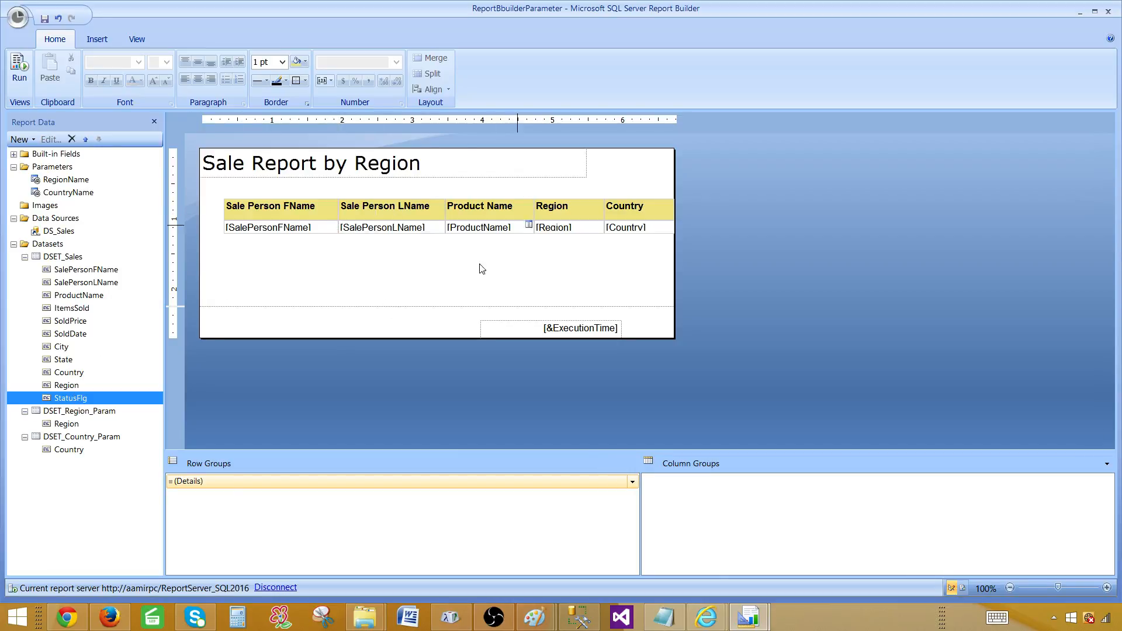
double_click(61, 258)
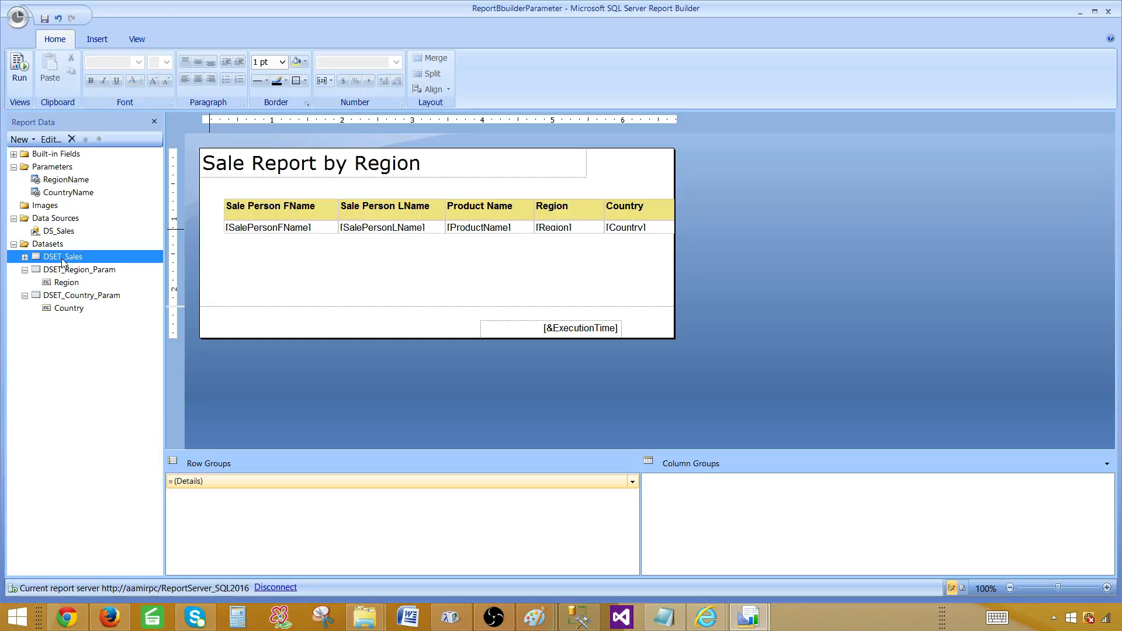
double_click(63, 258)
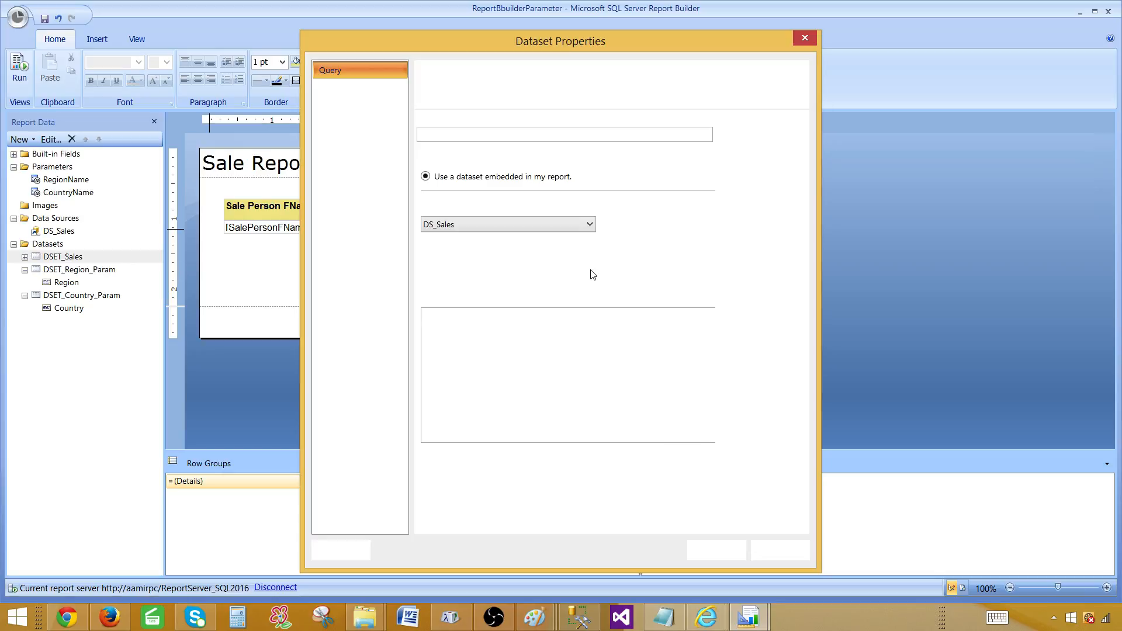
Step: Remove the StatusFlg column from the DSET_Sales query and accept the change without updating the fields list
click(561, 380)
scroll(604, 360, down, 2)
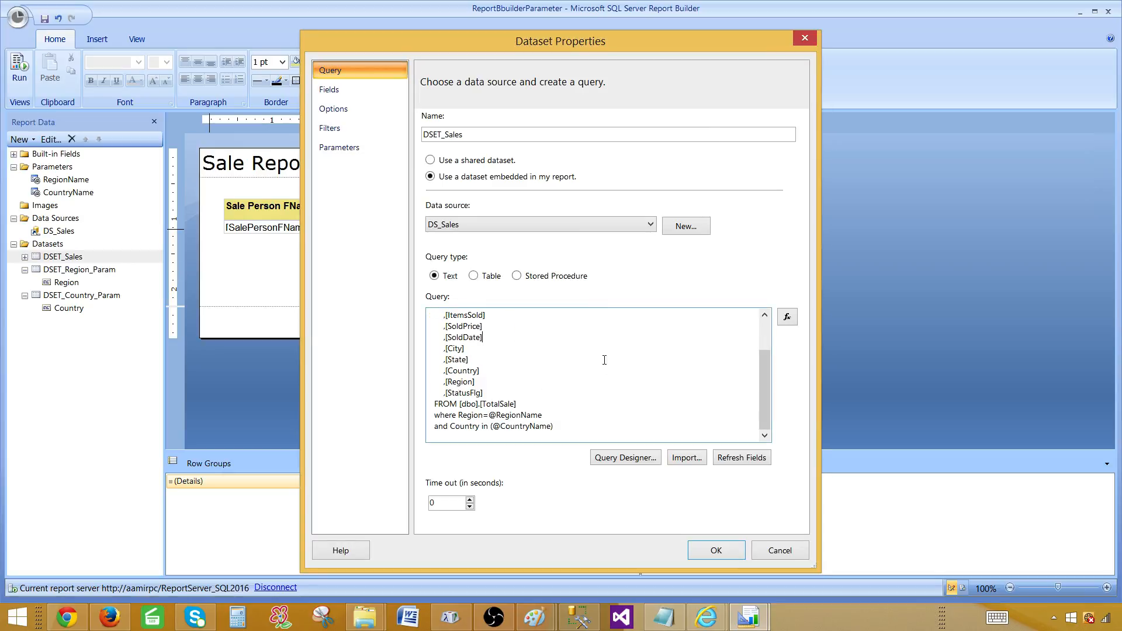
drag(487, 392, 407, 389)
key(Delete)
click(715, 550)
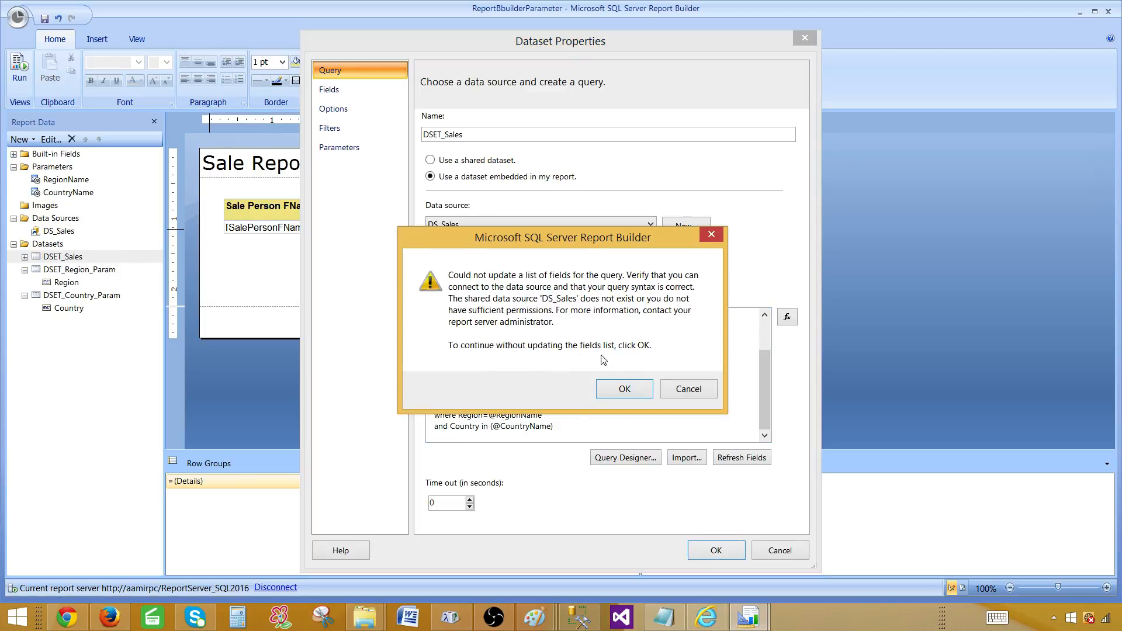
click(625, 389)
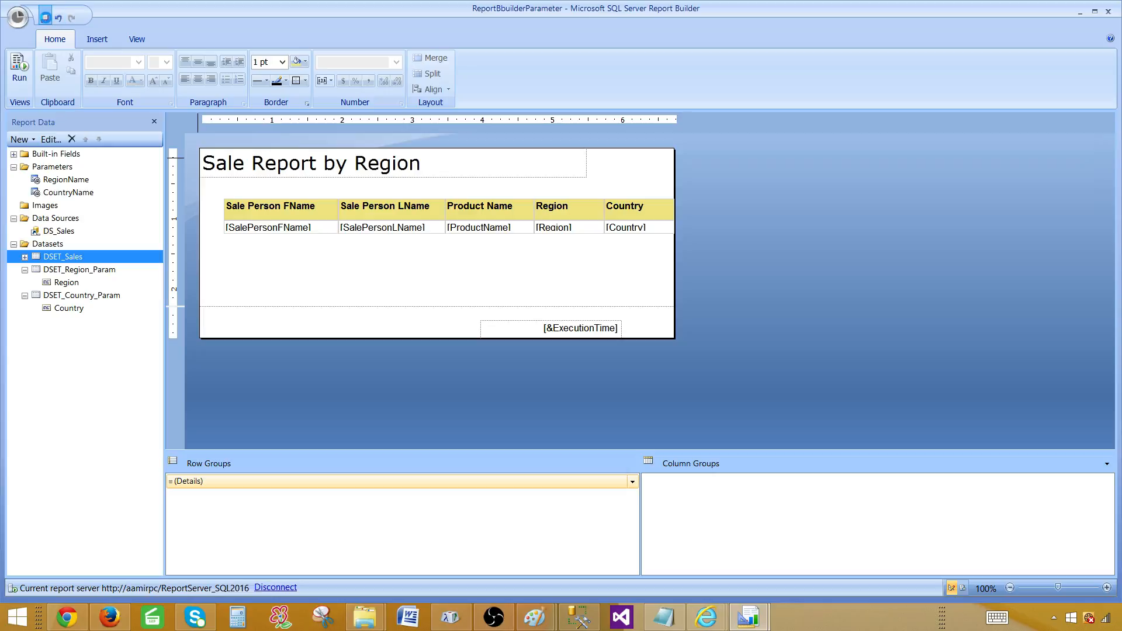
Step: Save the modified ReportBbuilderParameter report to the SQL2016 report server and dismiss the resulting message
click(45, 17)
mouse_move(709, 612)
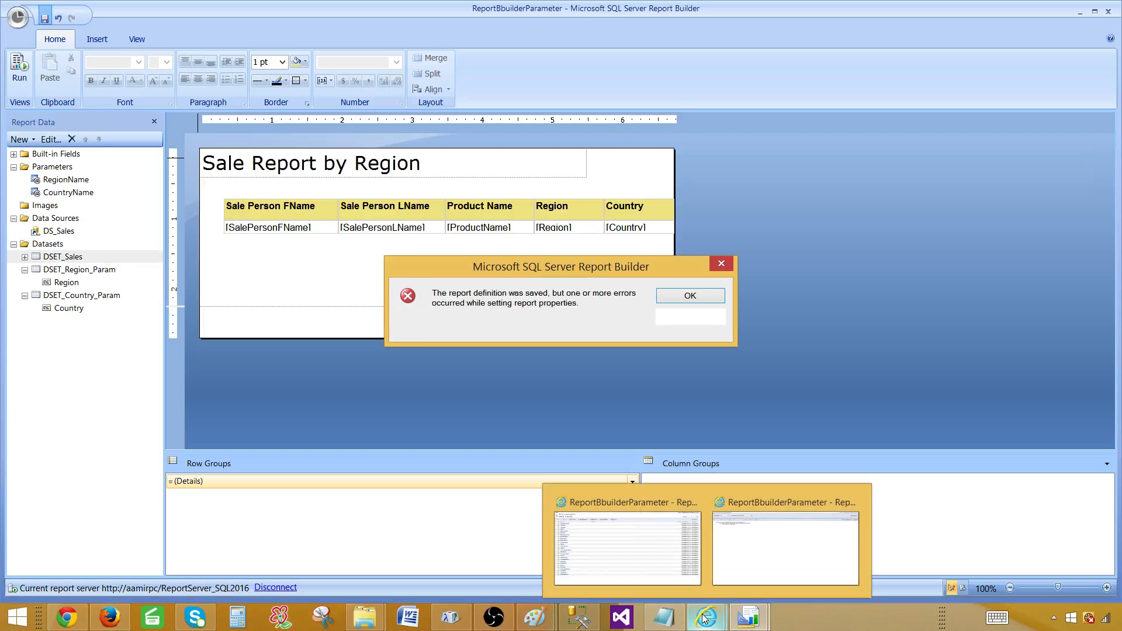
click(672, 296)
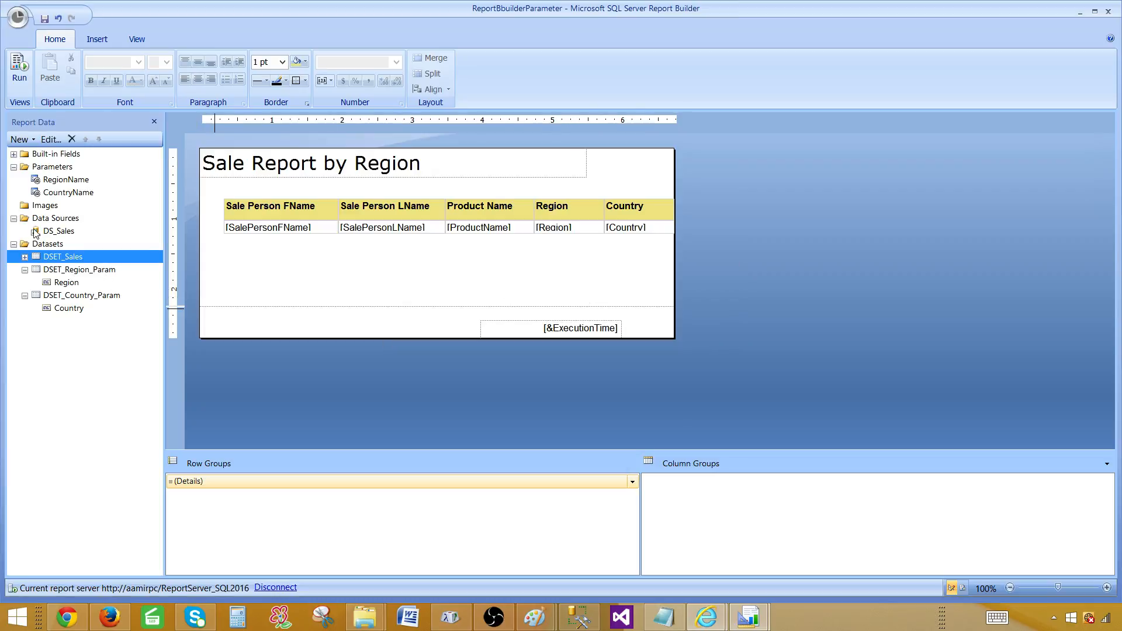
Step: Point the DS_Sales data source to the shared Sales connection in the DataSources folder of ReportServer_SQL2016
double_click(58, 232)
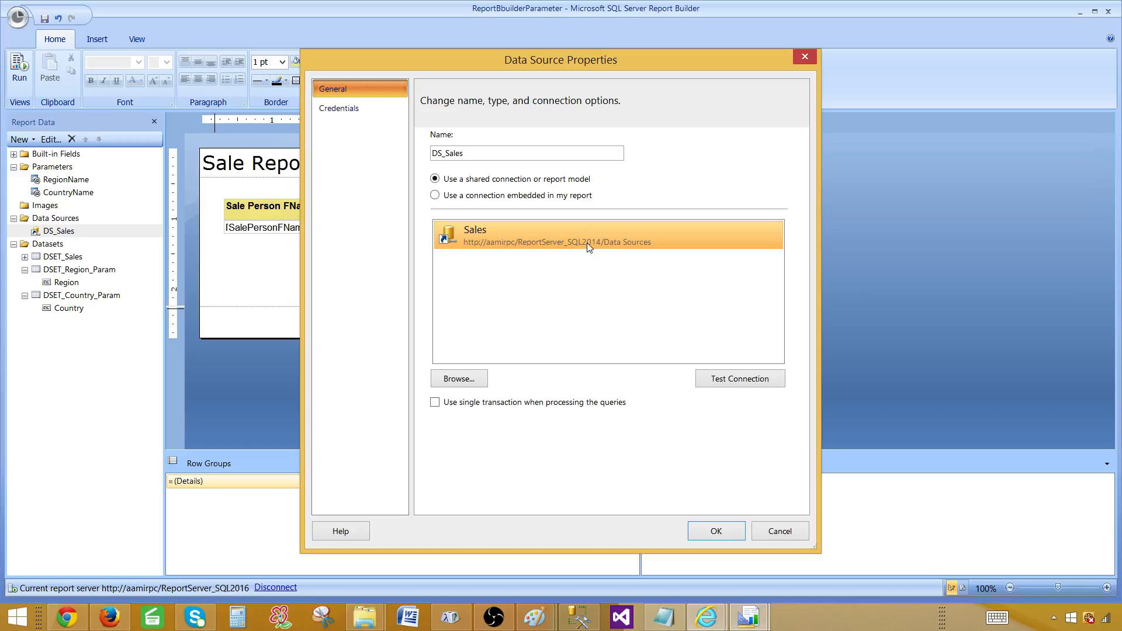
click(474, 380)
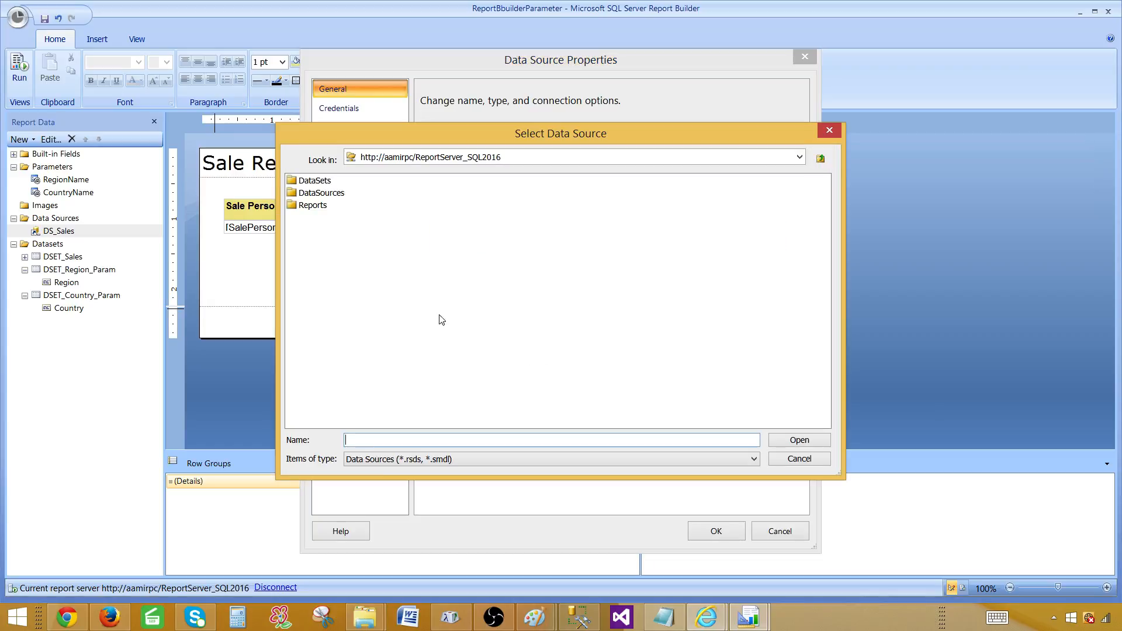
double_click(313, 192)
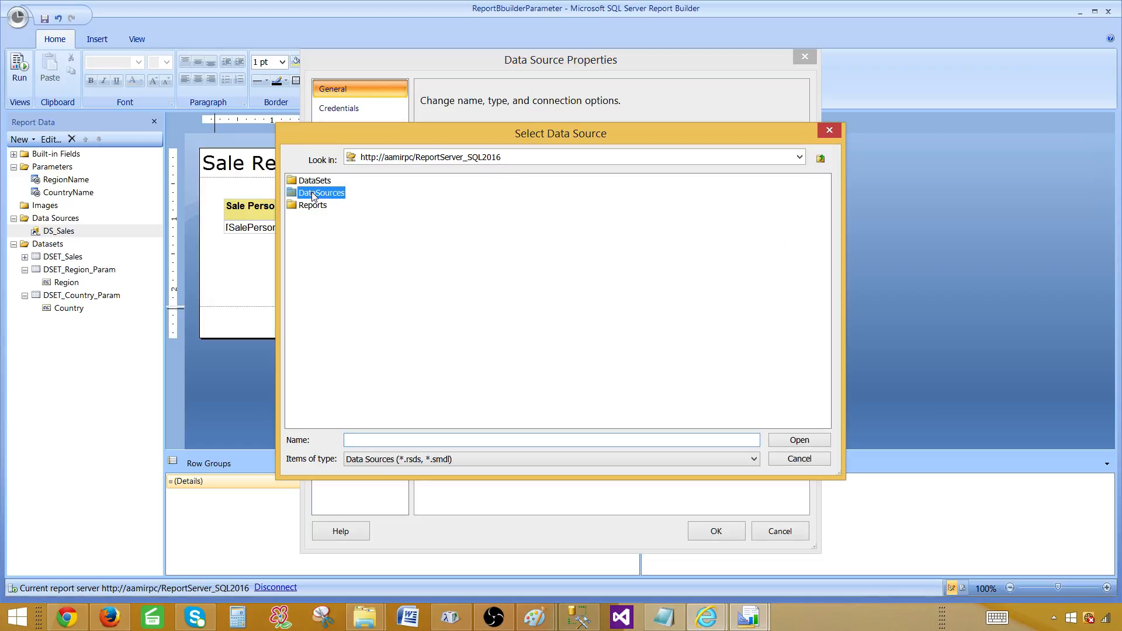
click(307, 181)
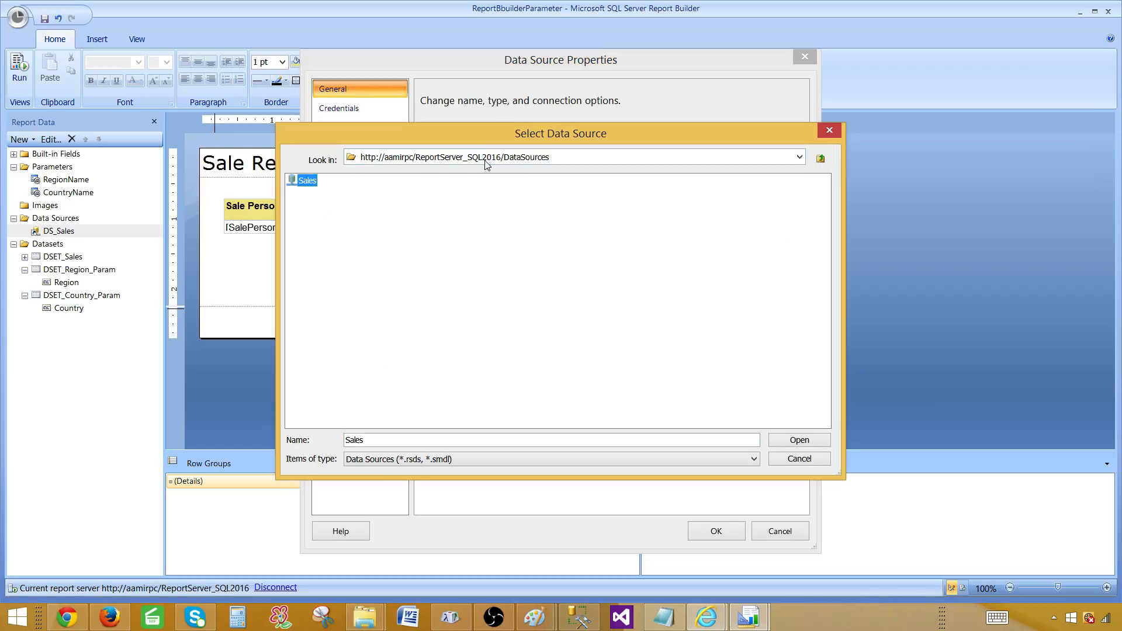
click(774, 444)
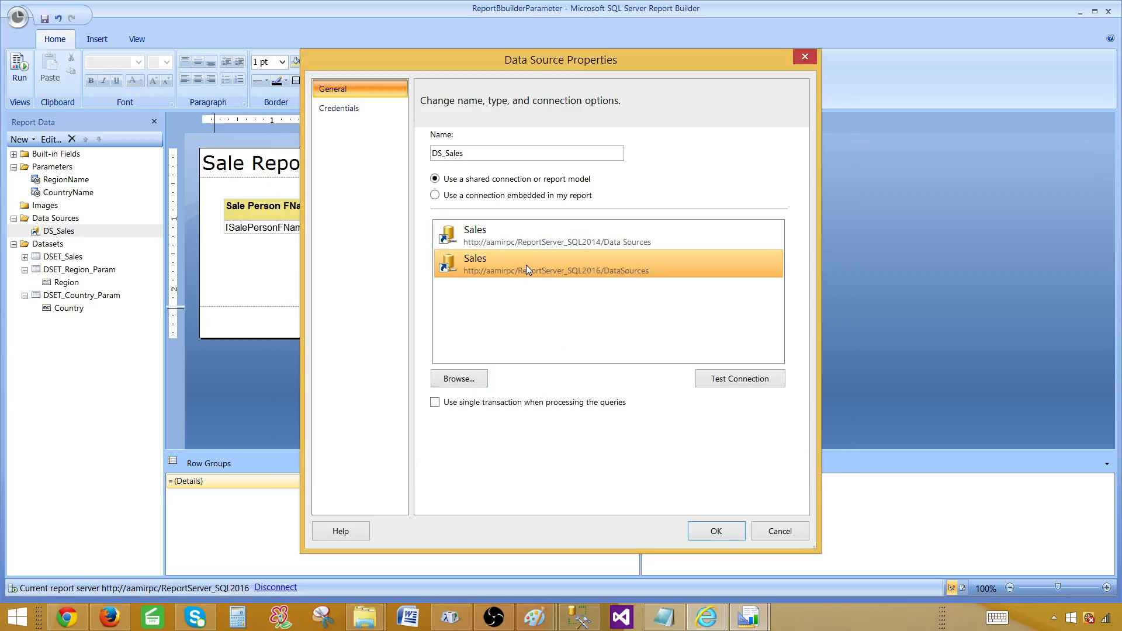
click(701, 532)
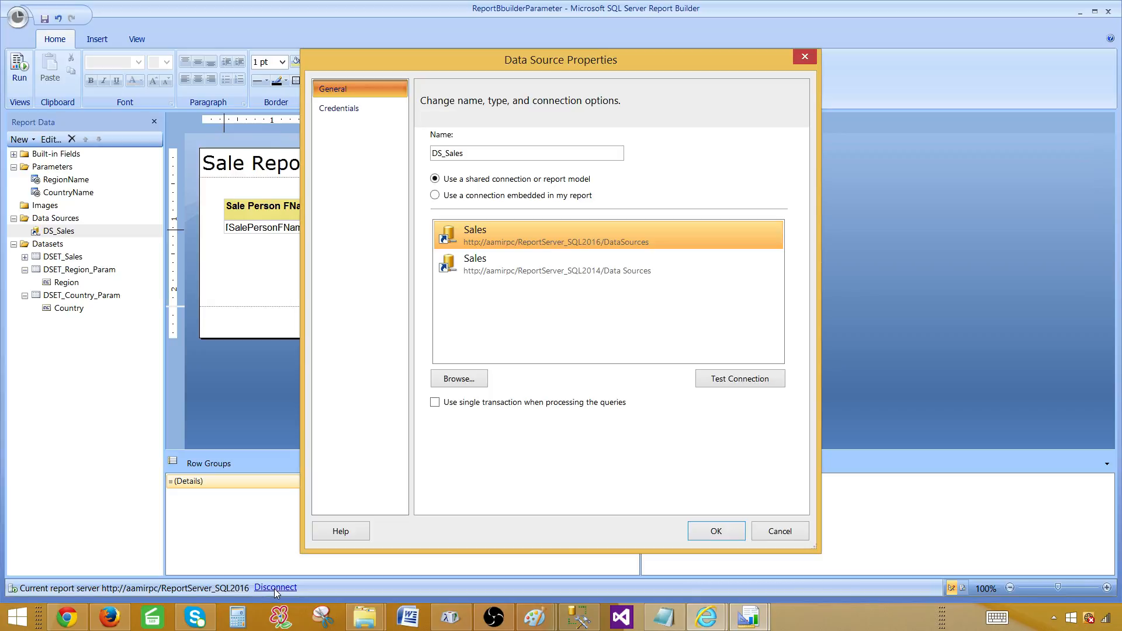
click(778, 533)
Step: Switch to the SQL2016 Report Manager page in Internet Explorer and reload the ReportBbuilderParameter report
mouse_move(718, 602)
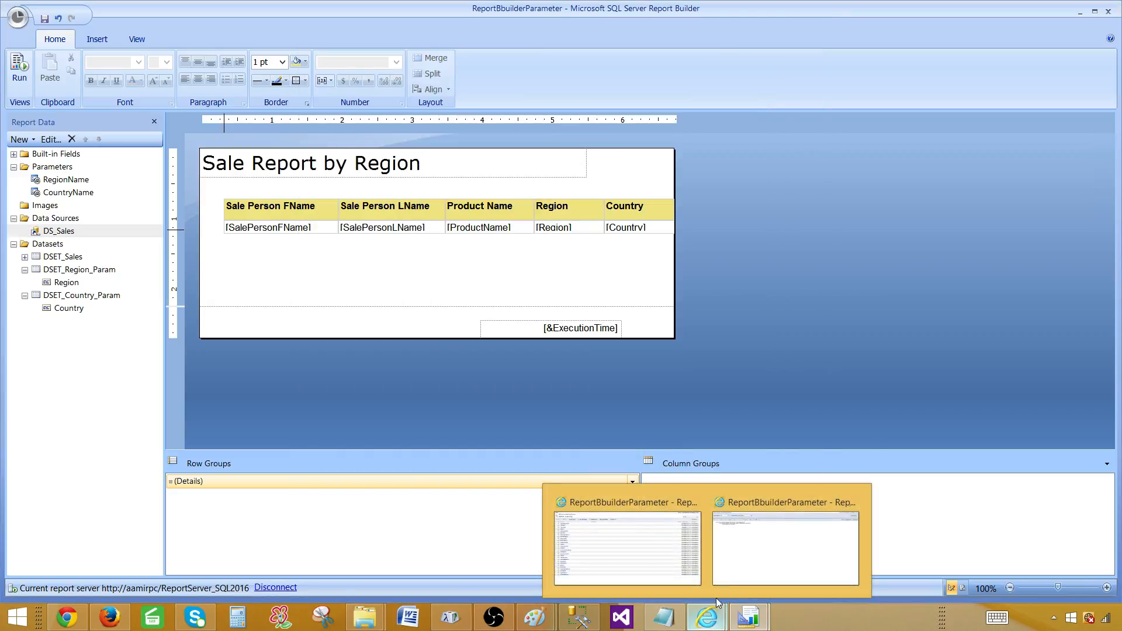
click(769, 545)
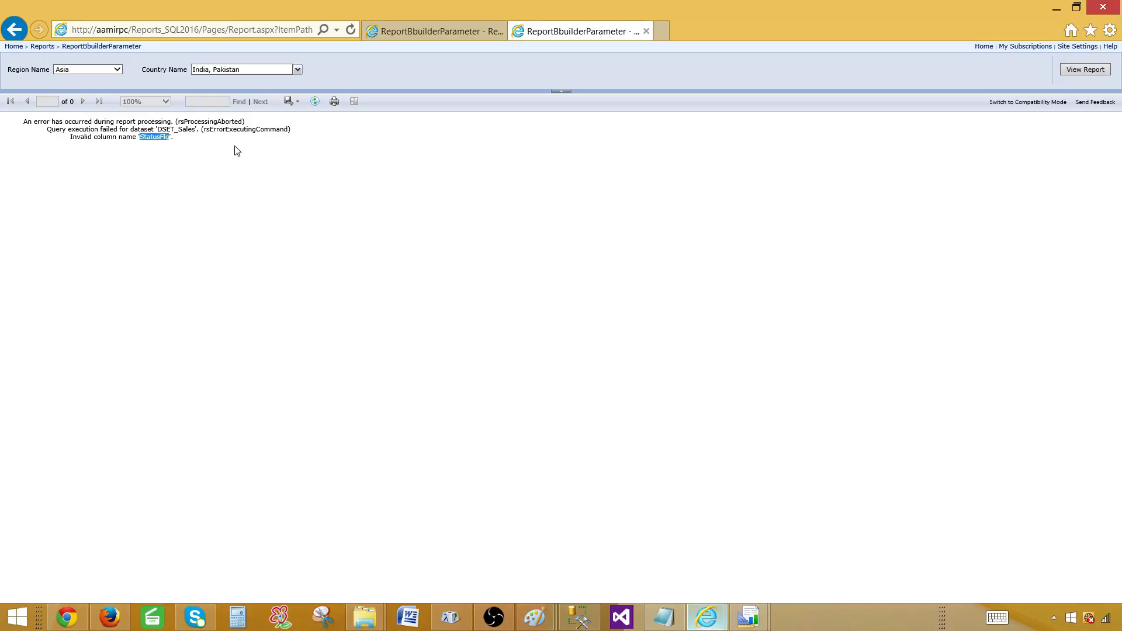
click(350, 29)
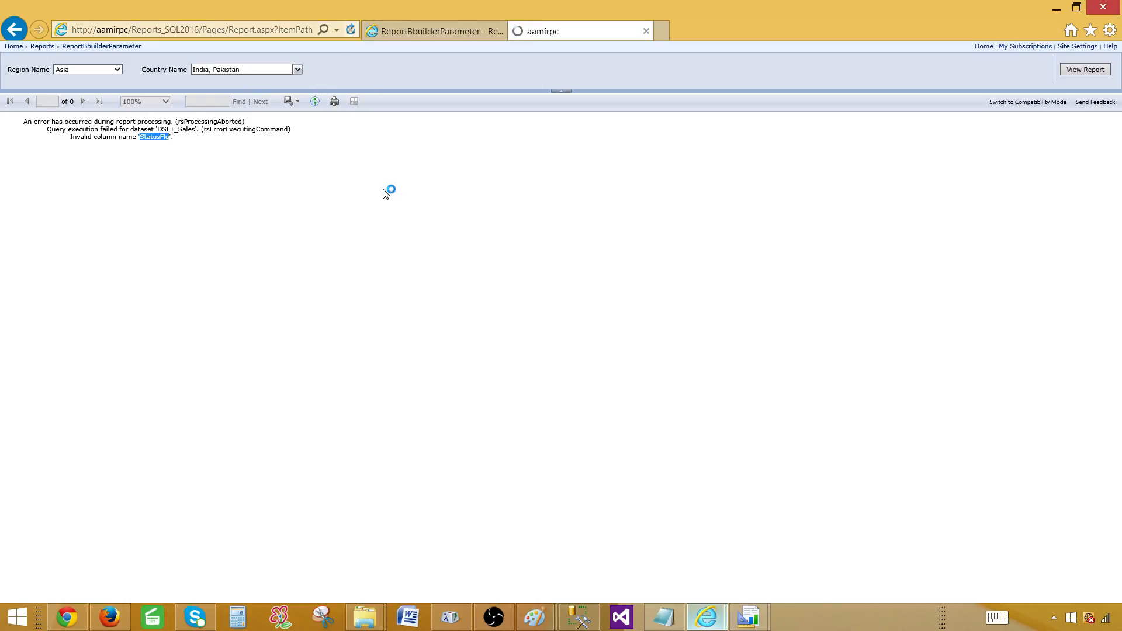
Step: Run the reloaded report for region Asia with all its countries, India and Pakistan
click(89, 71)
click(96, 76)
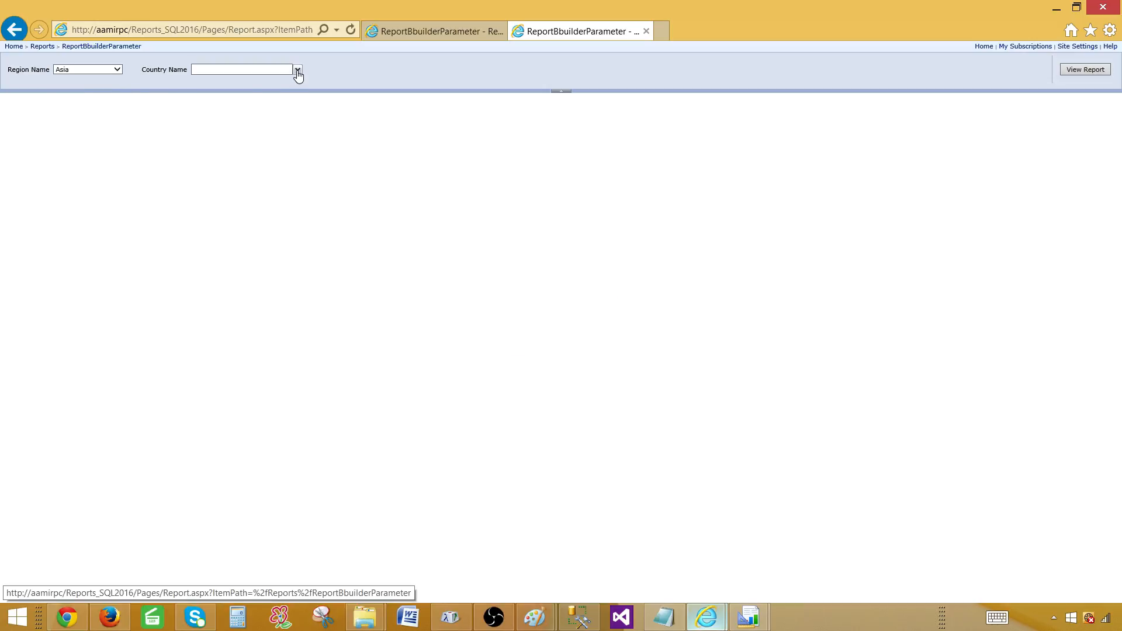
click(298, 70)
click(199, 82)
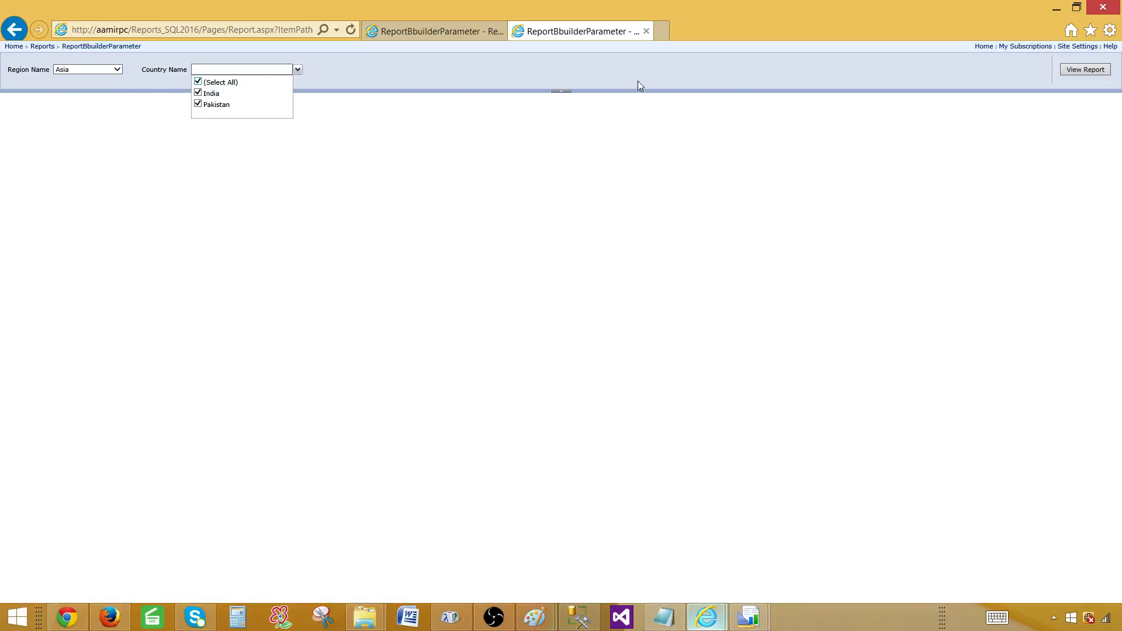
click(1077, 69)
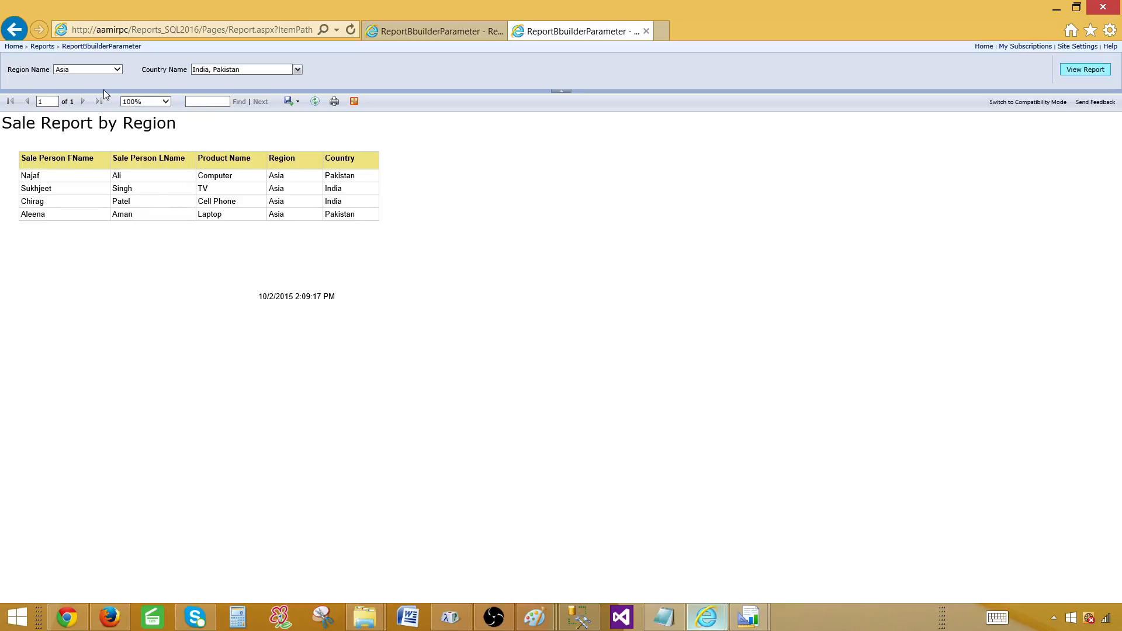
Step: Run the report for region Europe with all its countries, France and Germany
click(109, 70)
click(82, 82)
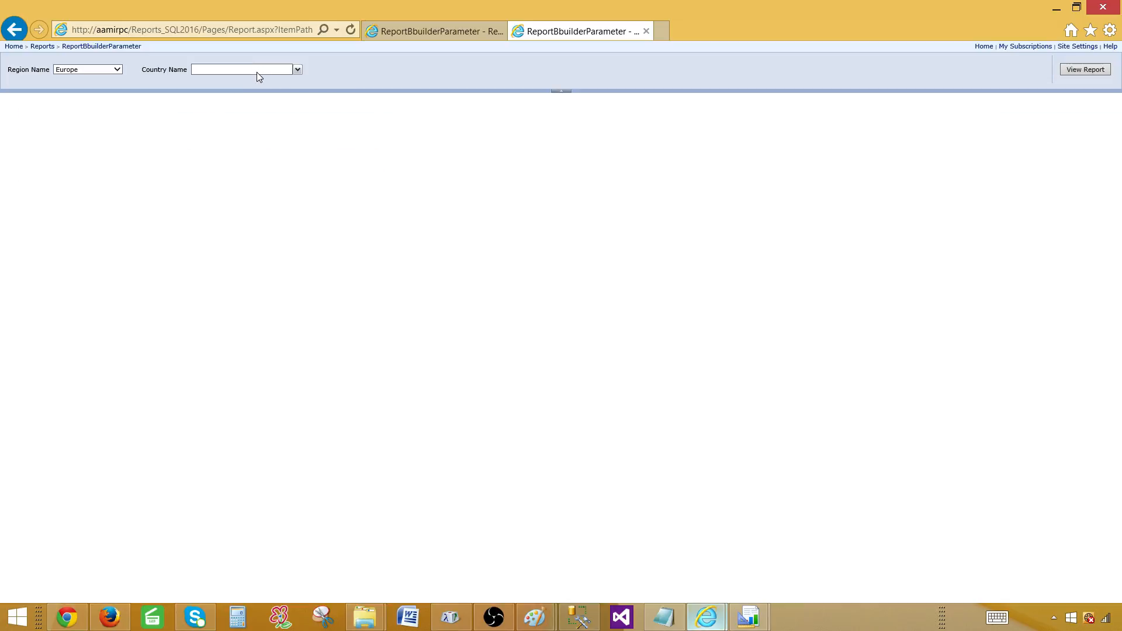
click(297, 69)
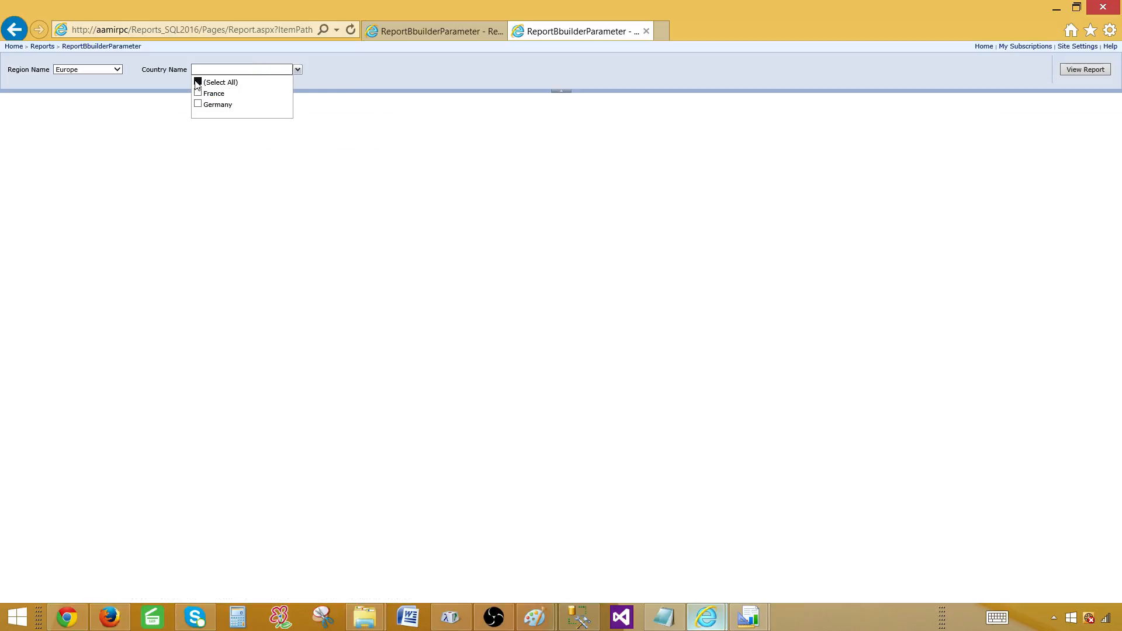
click(198, 82)
click(1085, 69)
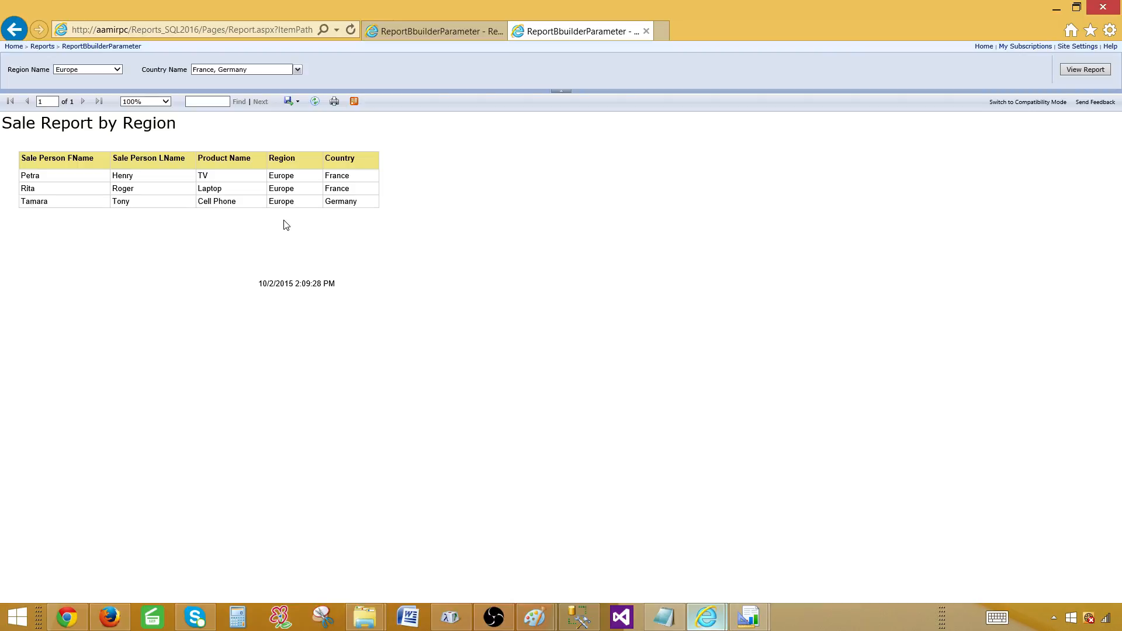
Step: Switch back to Report Builder with the ReportBbuilderParameter report design
click(750, 618)
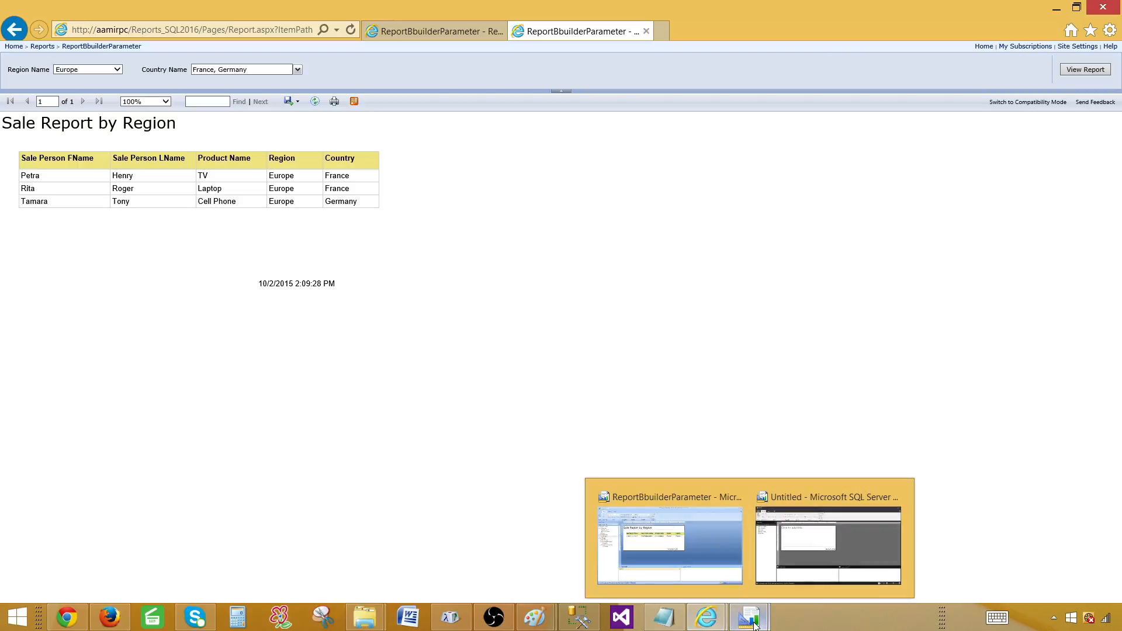
click(708, 568)
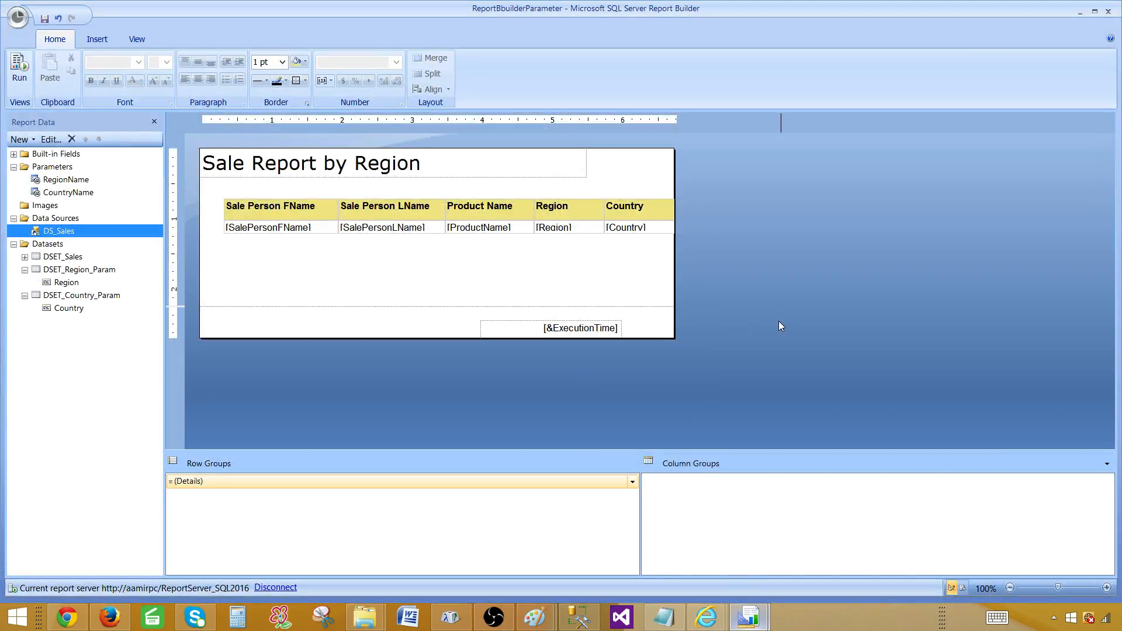
click(853, 625)
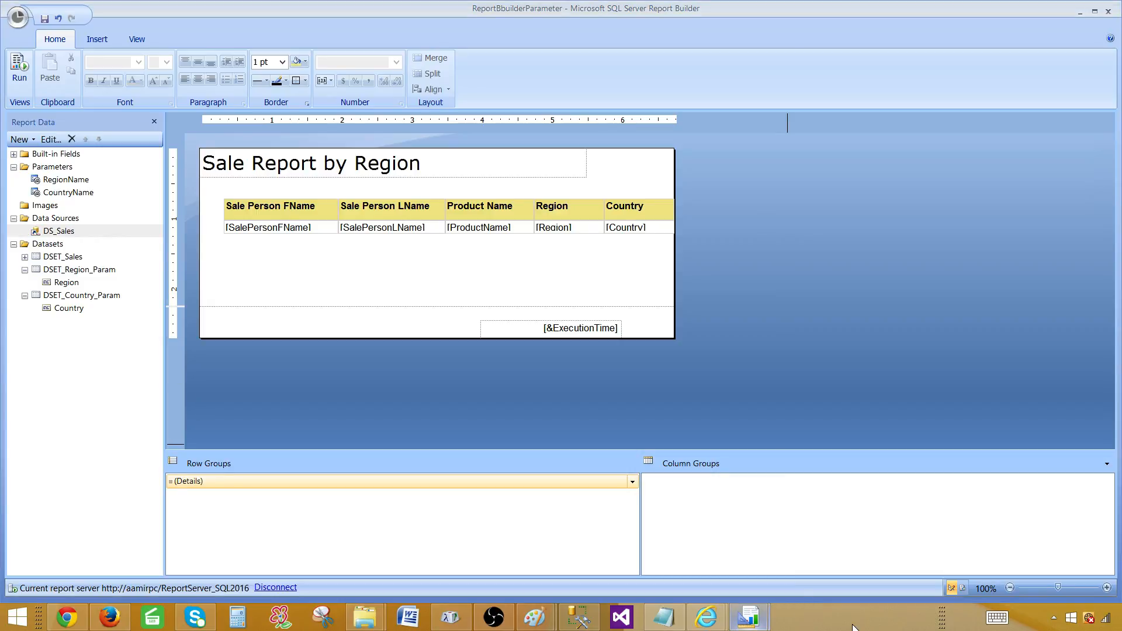